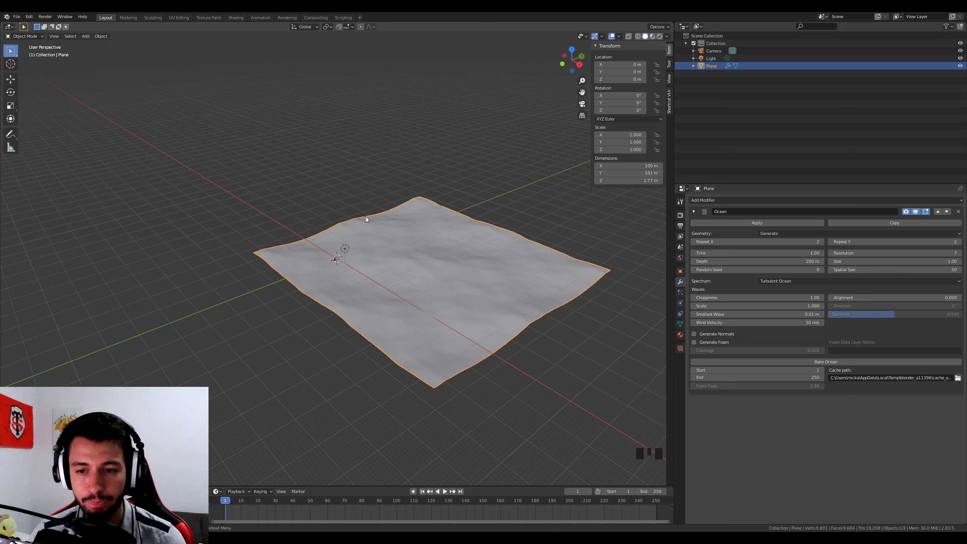
Set both Repeat X and Repeat Y of the plane's Ocean modifier to 1.
left_click(831, 242)
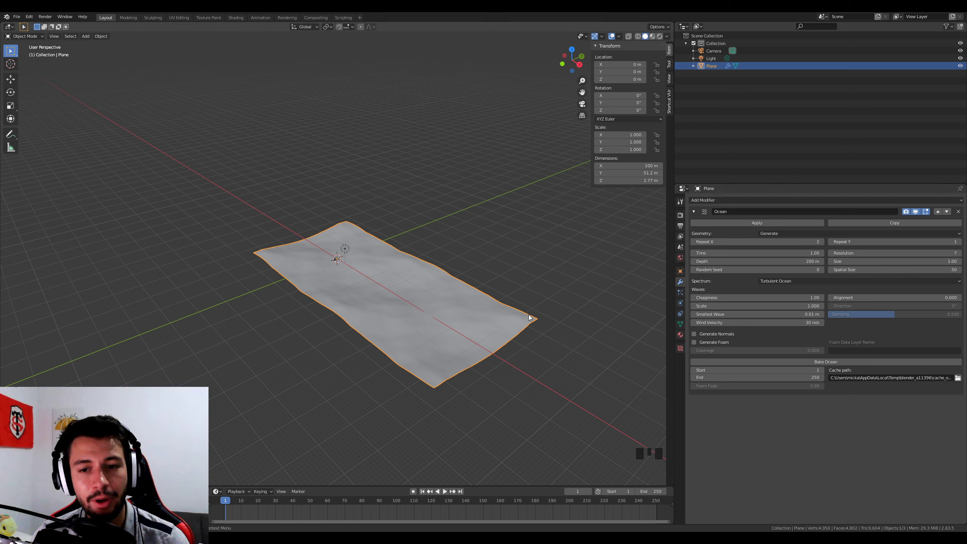
left_click(693, 241)
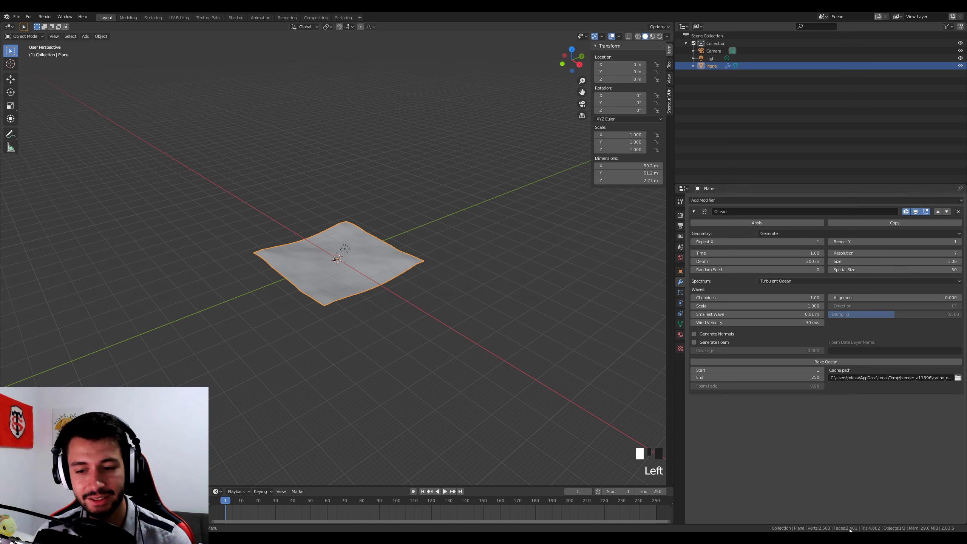
left_click(822, 242)
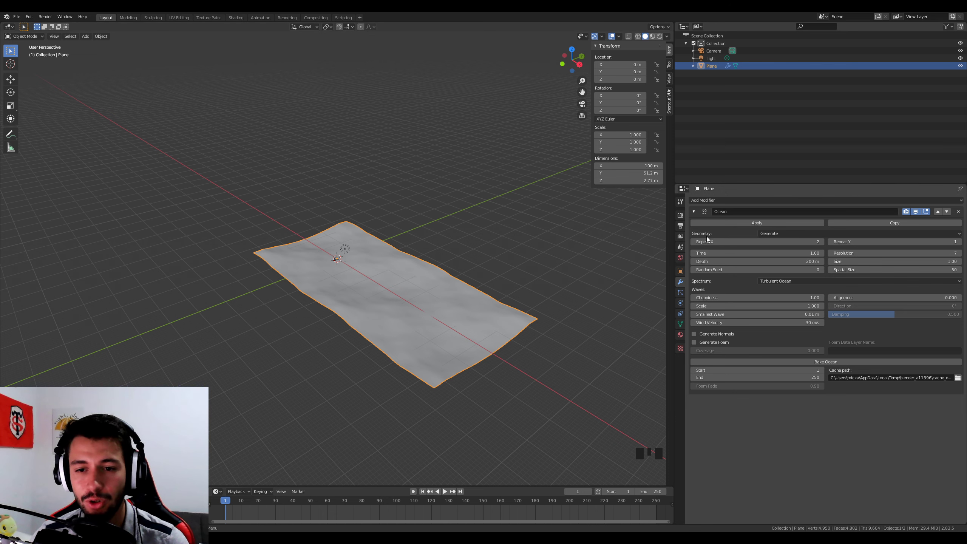
left_click(693, 242)
scroll(458, 304, "up", 5)
scroll(457, 312, "up", 1)
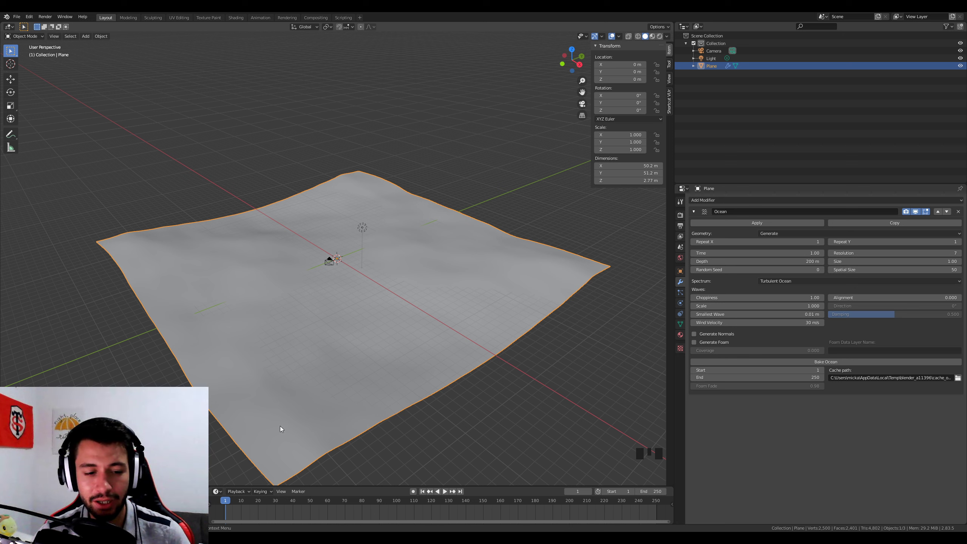
Play the timeline to check whether the ocean surface moves, stop it, and return to frame 1.
key("space")
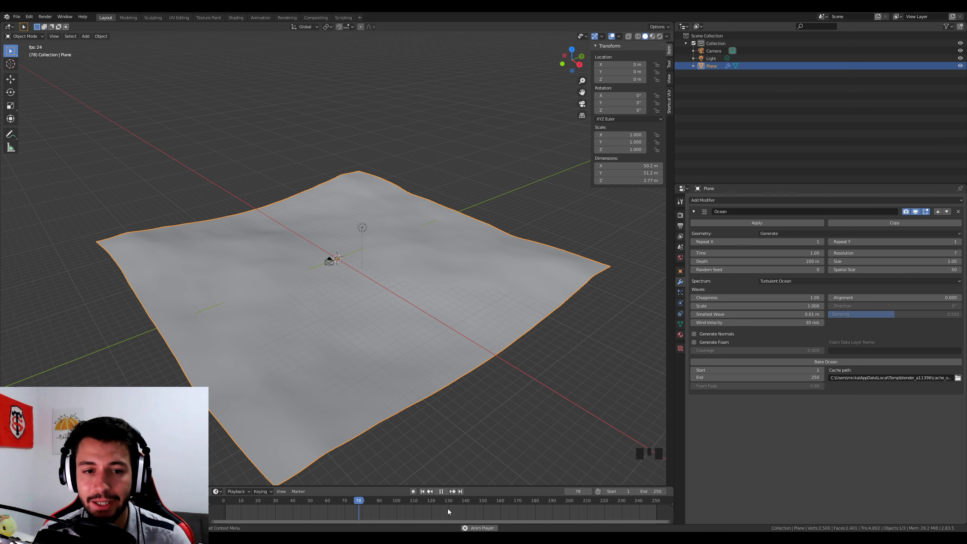
middle_click_drag(479, 445, 457, 400)
scroll(440, 385, "up", 3)
scroll(456, 401, "down", 2)
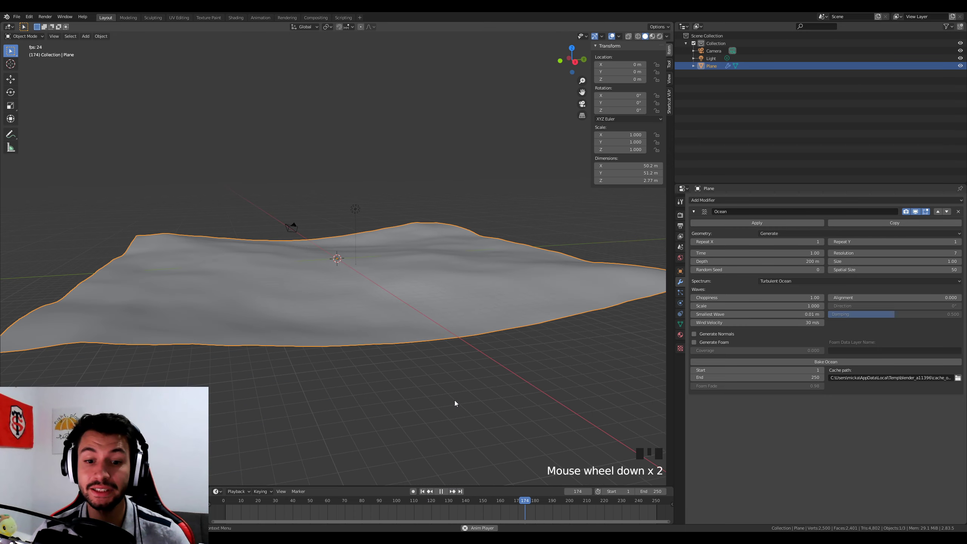
key("space")
left_click_drag(537, 501, 220, 504)
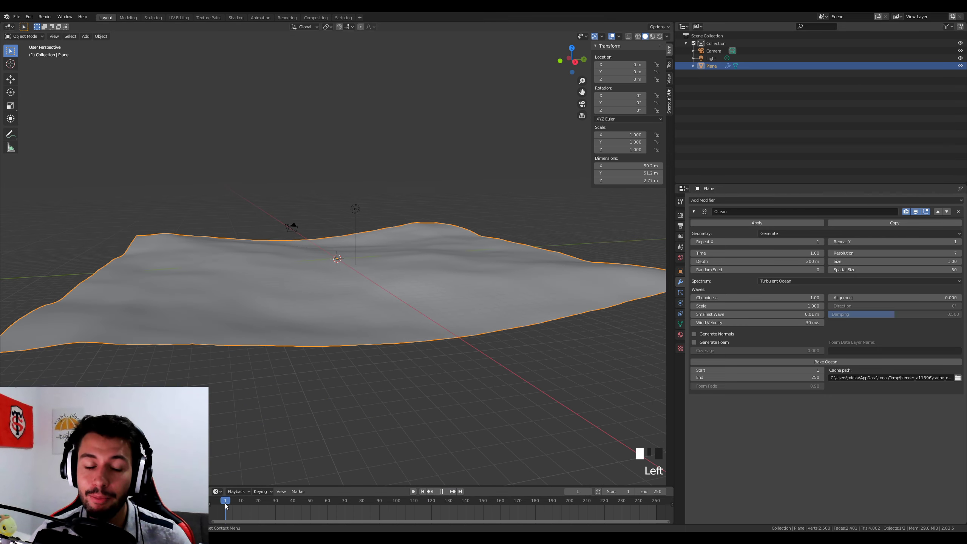
middle_click_drag(244, 396, 457, 218)
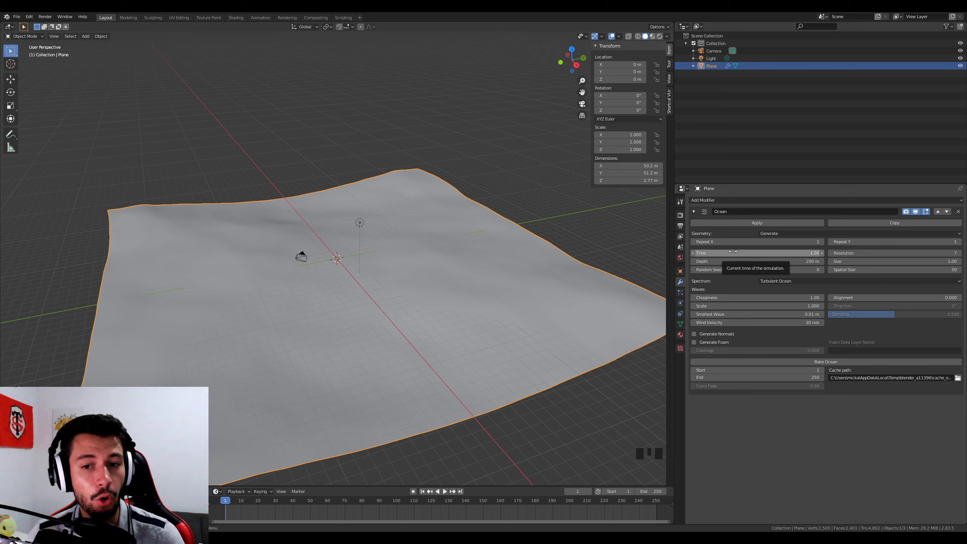
Try the Ocean modifier's Time at 9.17 to shift the waves, and set it back to 1.
left_click_drag(729, 253, 811, 254)
mouse_move(226, 502)
left_mouse_down()
mouse_move(610, 501)
mouse_move(228, 512)
left_mouse_up()
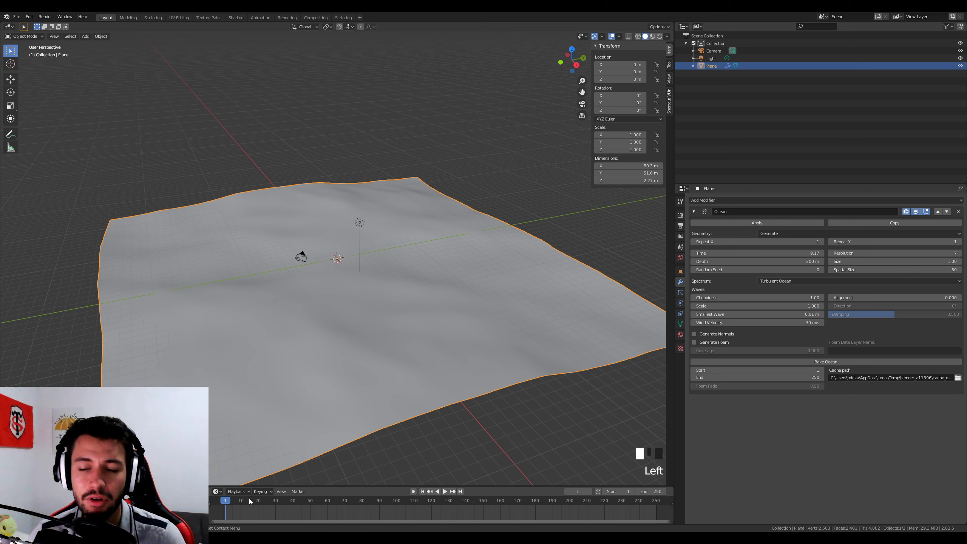
double_click(788, 254)
type("1")
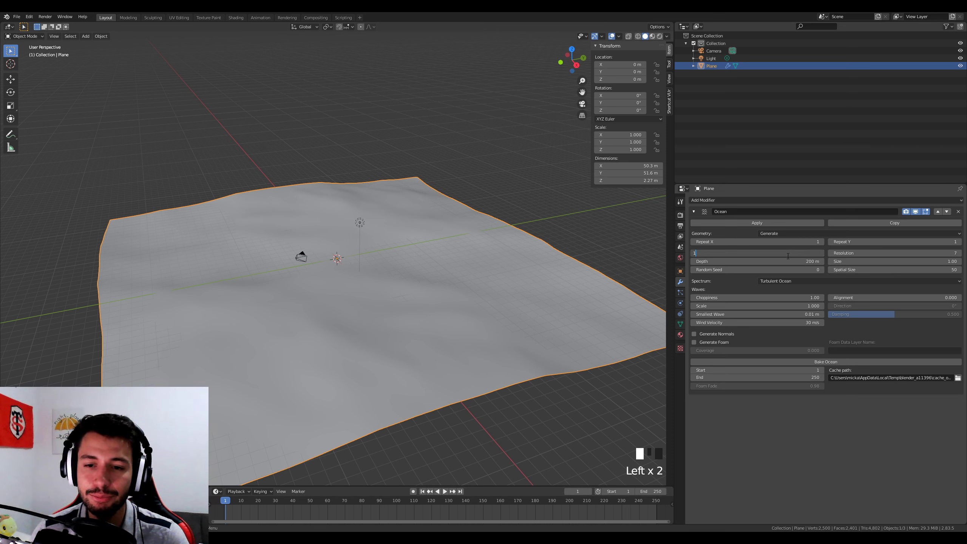
key("Return")
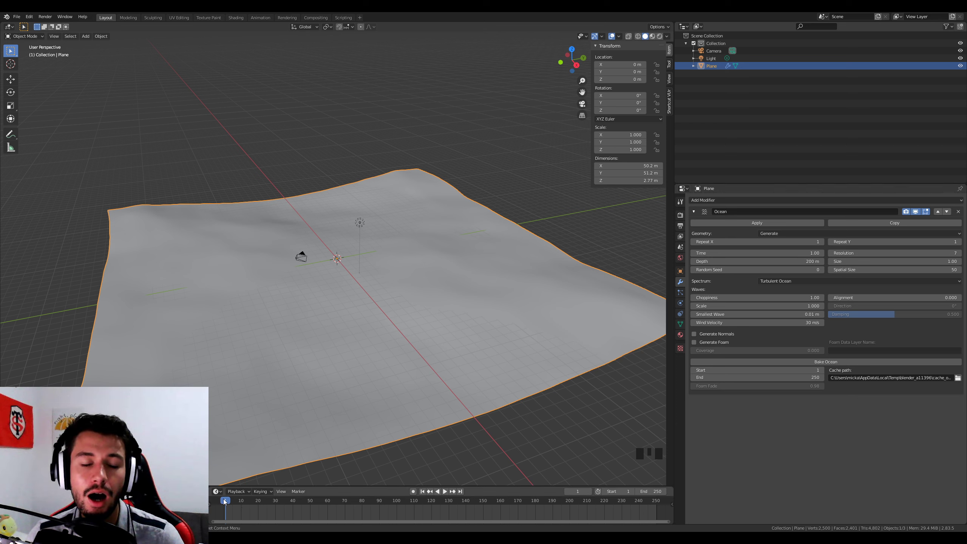
Insert a keyframe on the Ocean modifier's Time value of 1 at frame 1.
left_click_drag(244, 505, 234, 509)
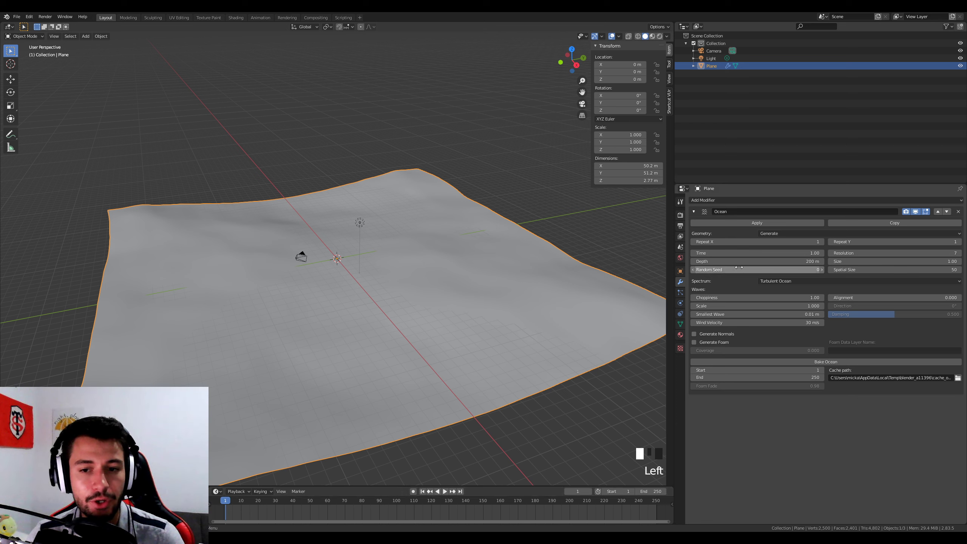
right_click(733, 252)
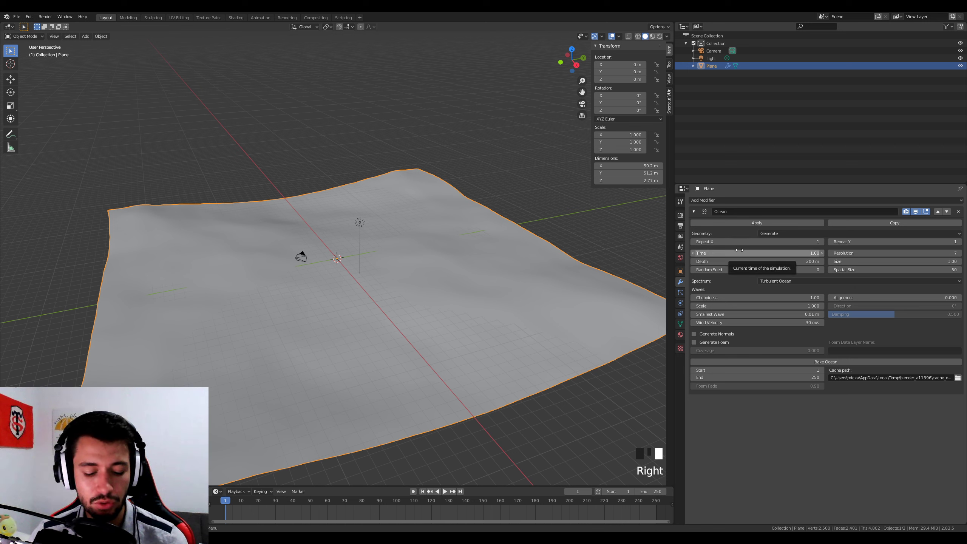
key("i")
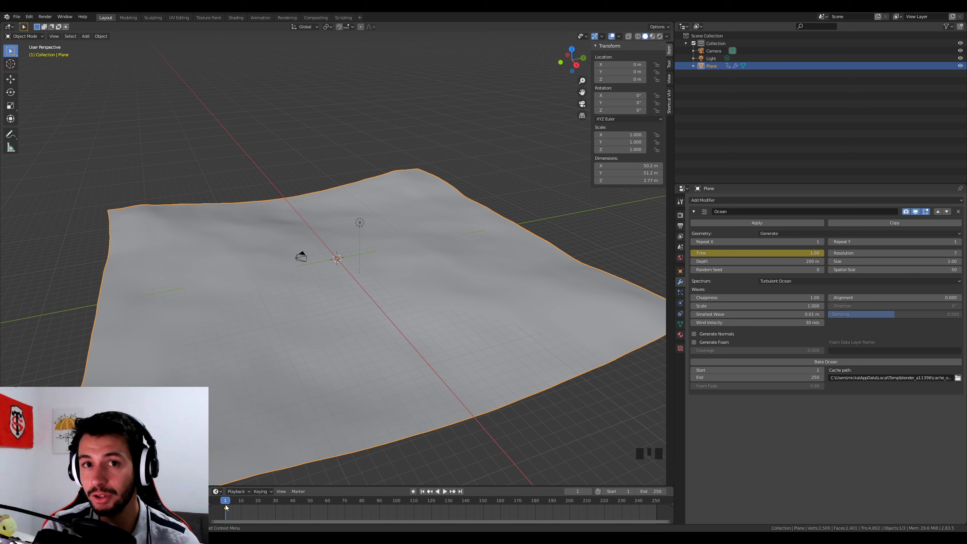
Set the Ocean modifier's Time to 12 at frame 250 and insert a keyframe on it.
left_click_drag(229, 502, 531, 510)
left_click_drag(658, 507, 656, 508)
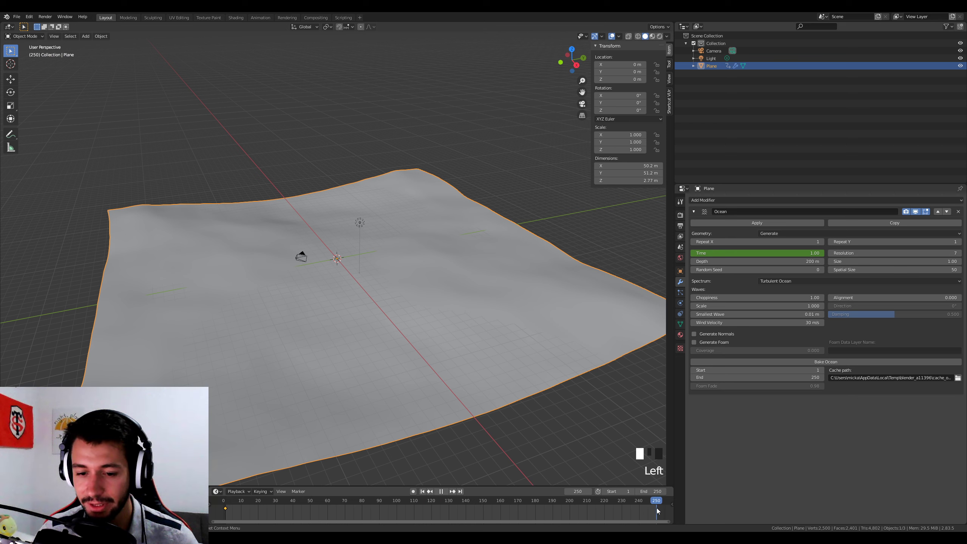
double_click(731, 252)
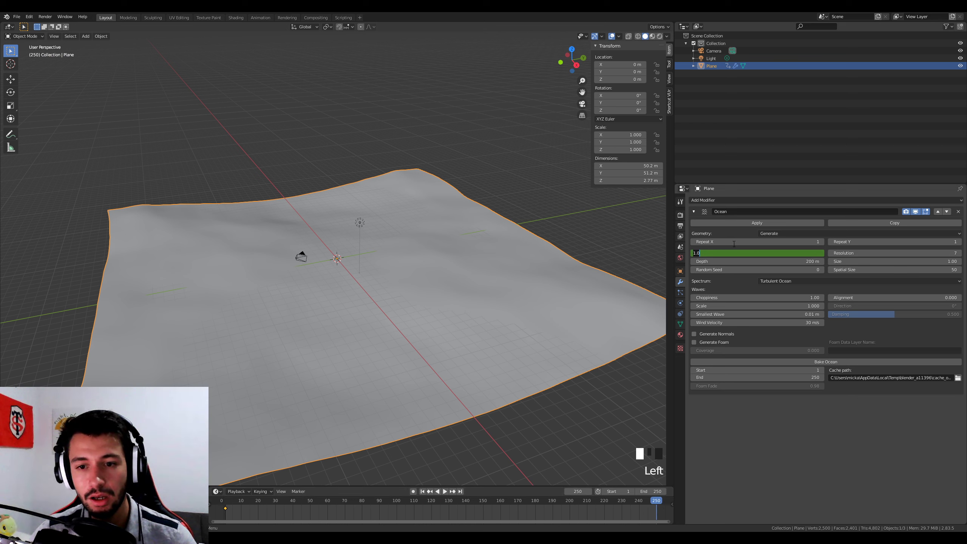
type("12")
key("Return")
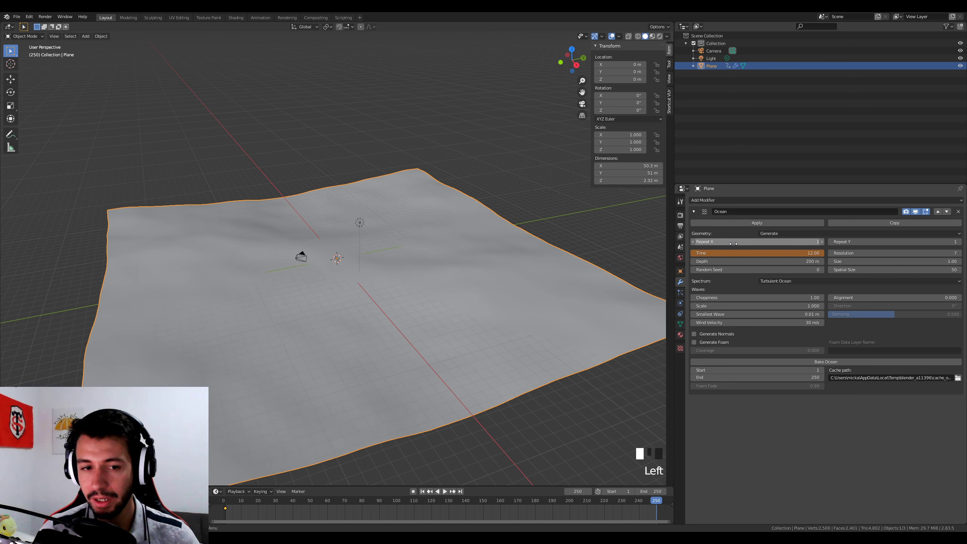
key("i")
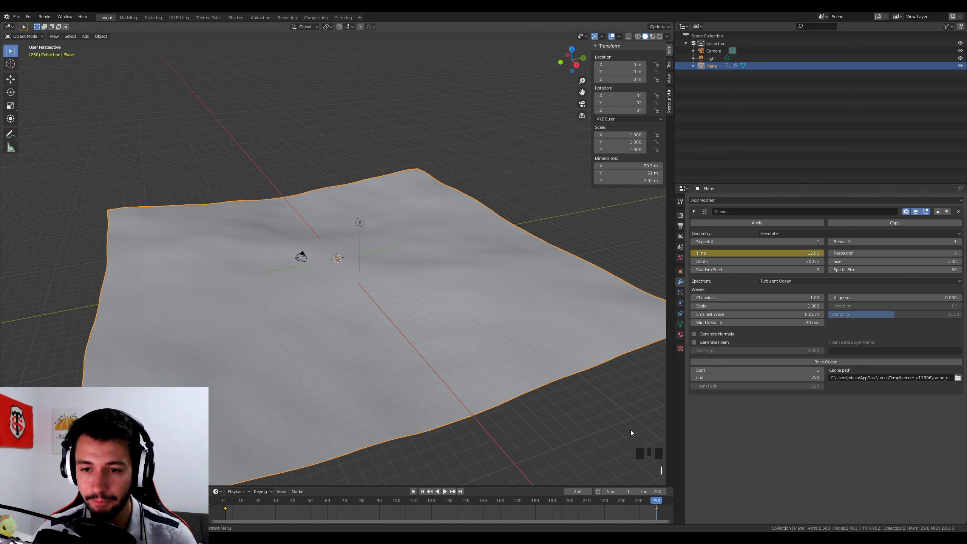
Scrub and play the ocean animation from the start to examine how the waves move between the two keyframes.
left_click(228, 500)
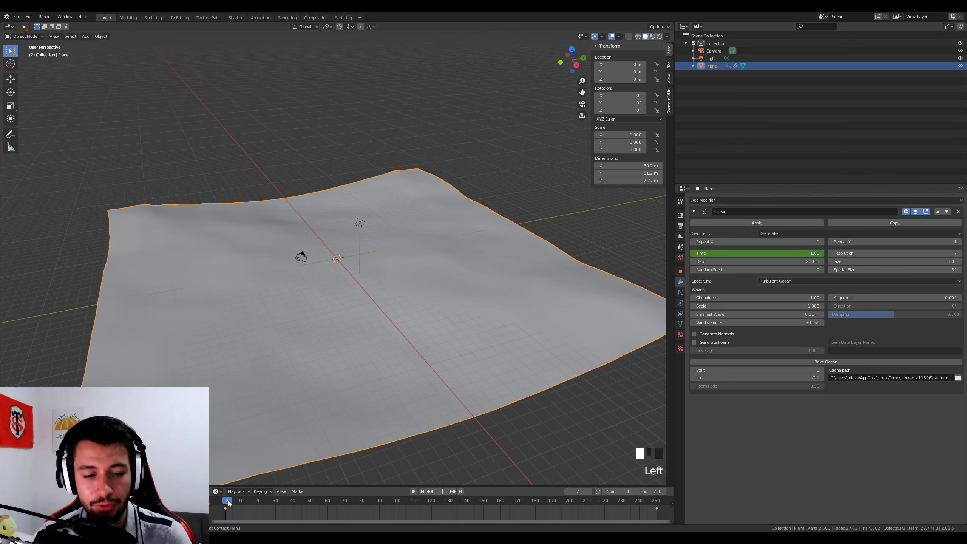
left_click_drag(233, 502, 489, 508)
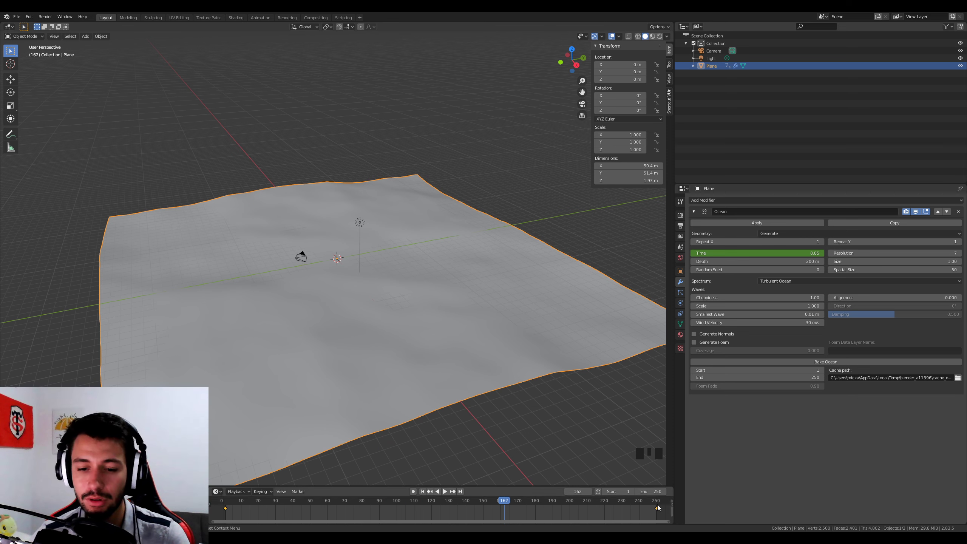
key("space")
left_click_drag(504, 505, 219, 510)
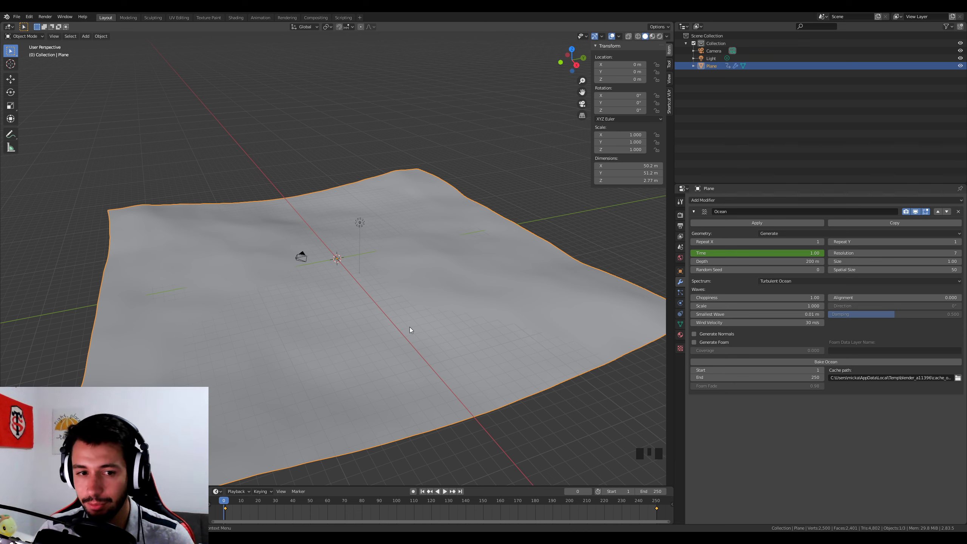
middle_click(387, 347, "shift")
middle_click_drag(388, 349, 409, 344, "shift")
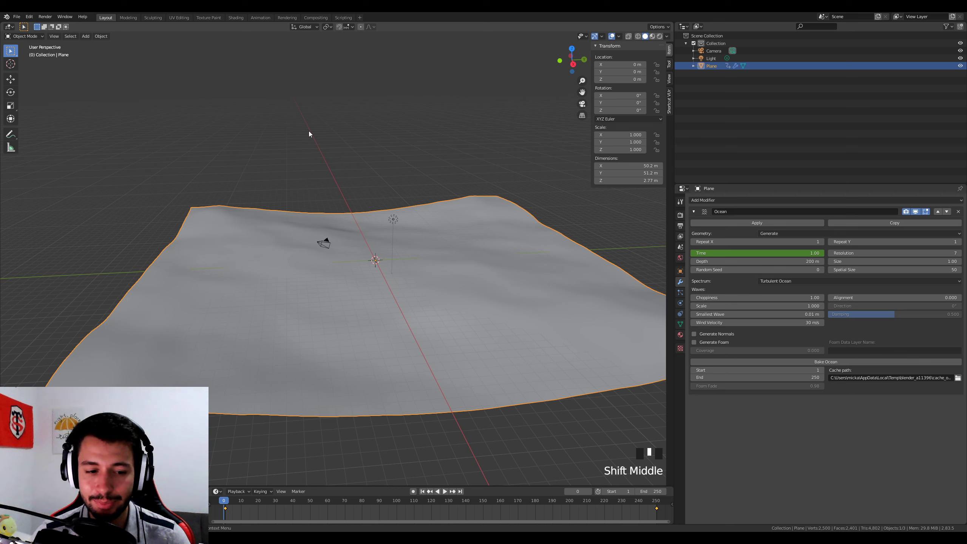
key("space")
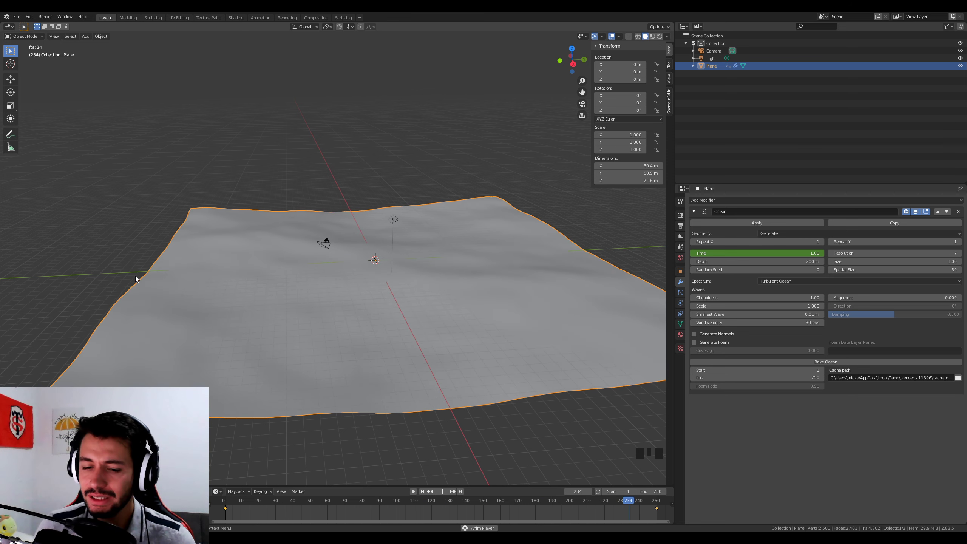
key("space")
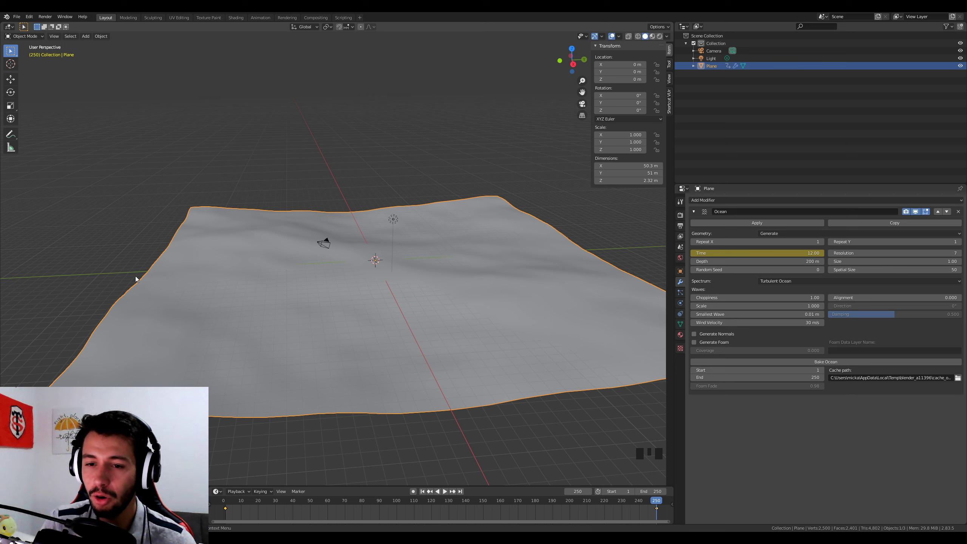
Enlarge the timeline area, switch it to the Graph Editor, and set the Time curve's keyframe interpolation to Linear.
left_click_drag(323, 486, 327, 385)
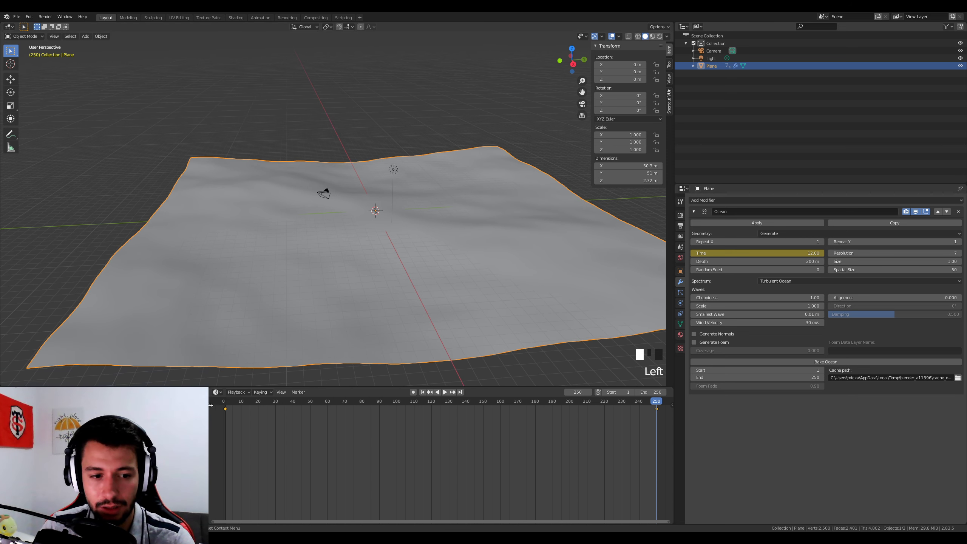
left_click(220, 393)
left_click(307, 436)
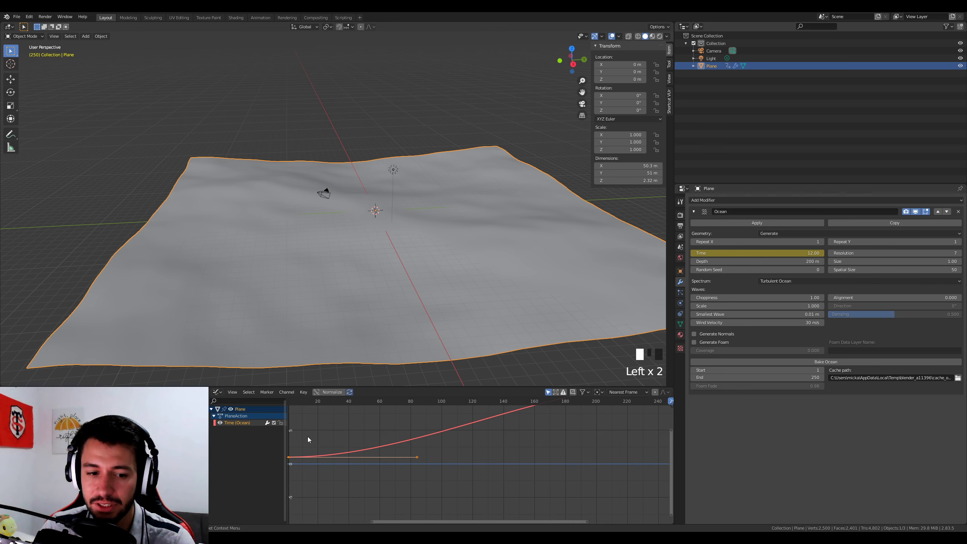
scroll(401, 432, "down", 5)
middle_click_drag(401, 432, 376, 460)
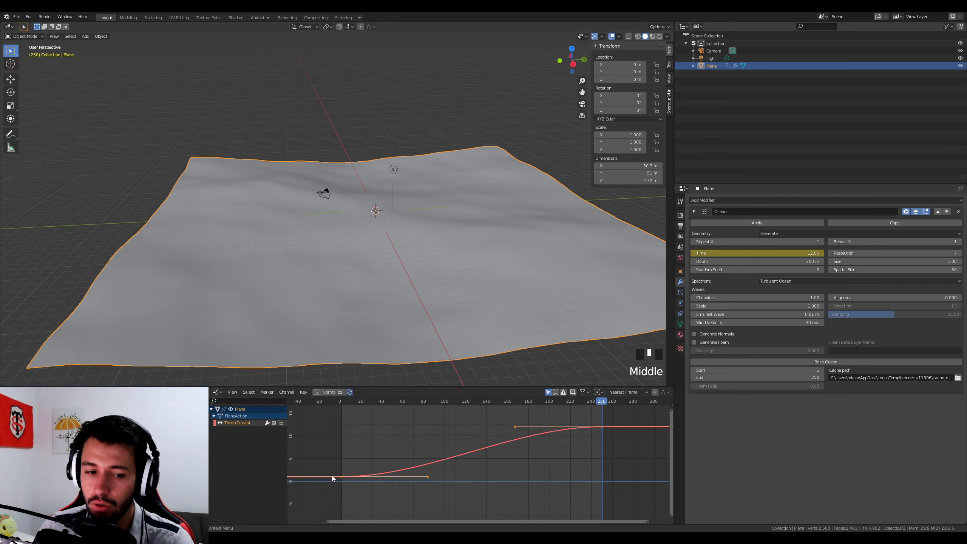
left_click_drag(597, 404, 590, 435)
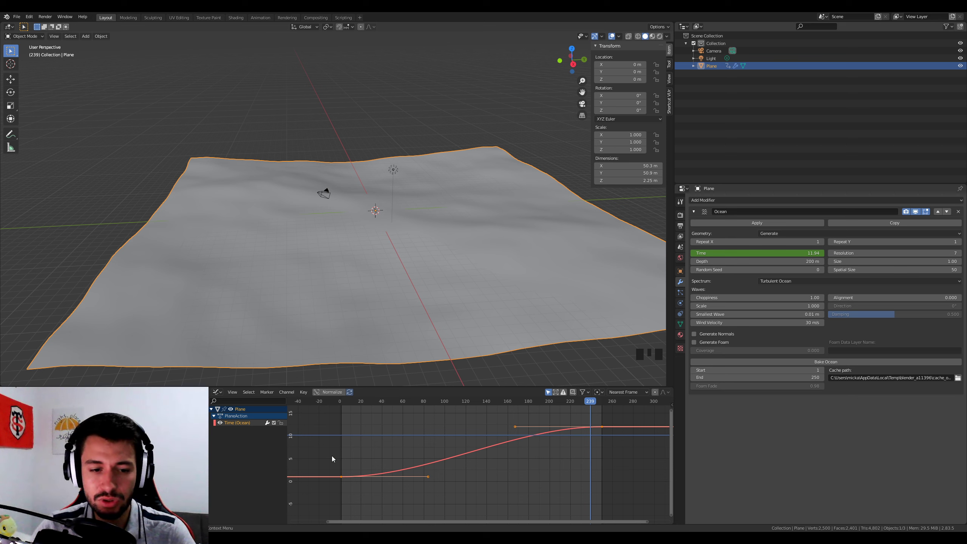
key("t")
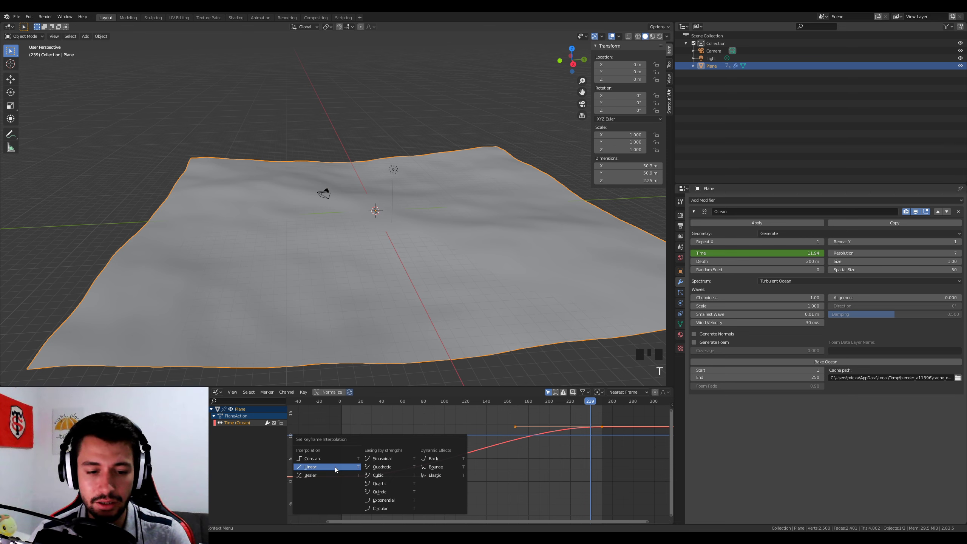
left_click(334, 467)
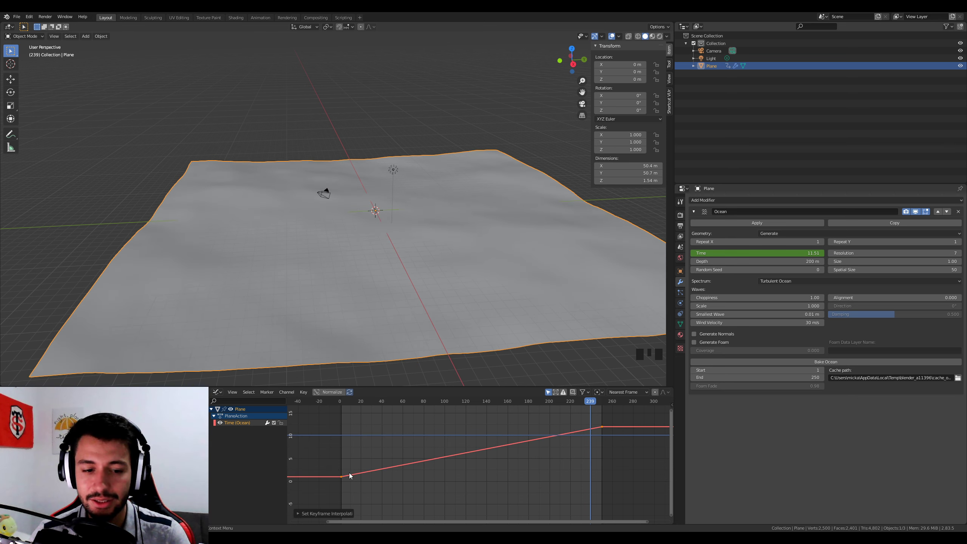
Shrink the Graph Editor area and switch it back to the Timeline.
left_click_drag(219, 387, 219, 468)
left_click(217, 473)
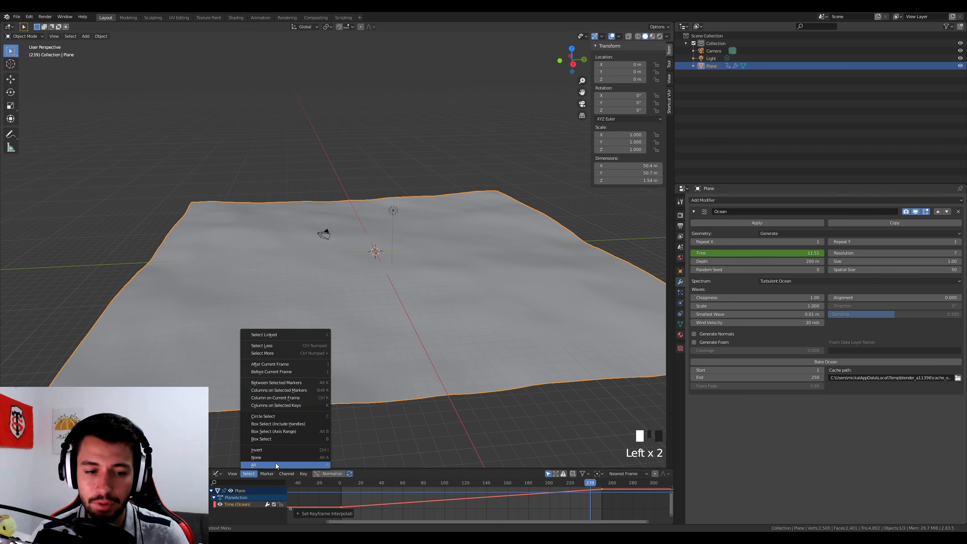
left_click(217, 473)
left_click(216, 473)
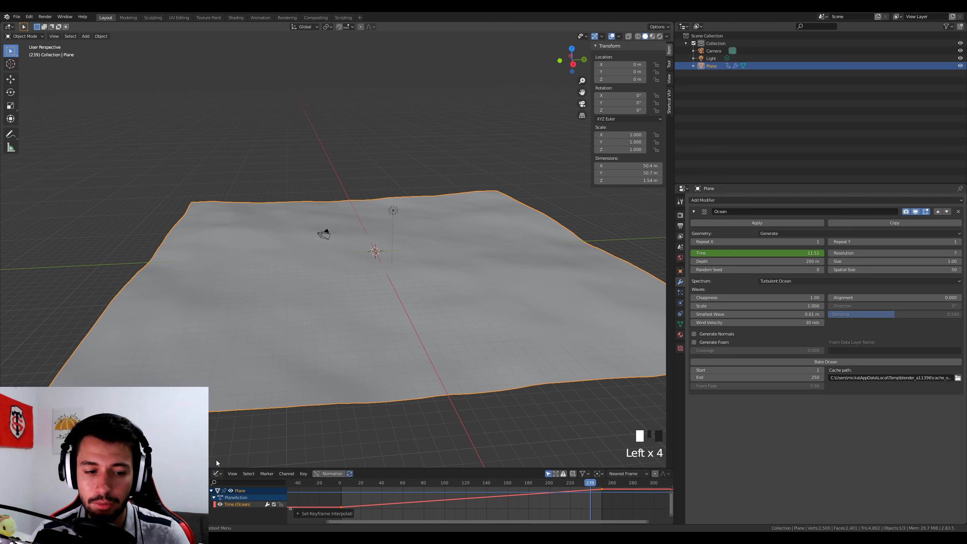
left_click(216, 474)
left_click(312, 417)
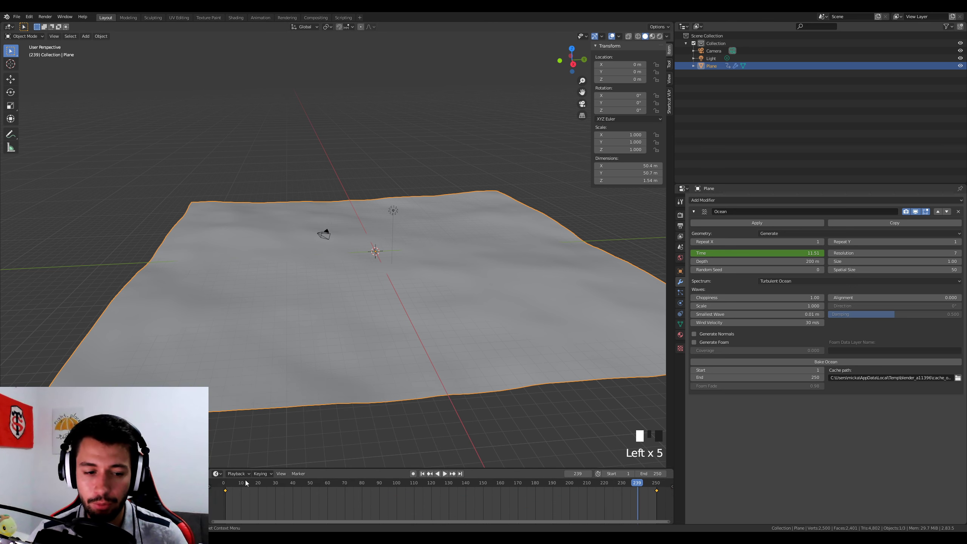
Play the ocean animation from frame 0 to examine the wave motion with linear interpolation.
left_click(224, 483)
left_click_drag(244, 468, 244, 477)
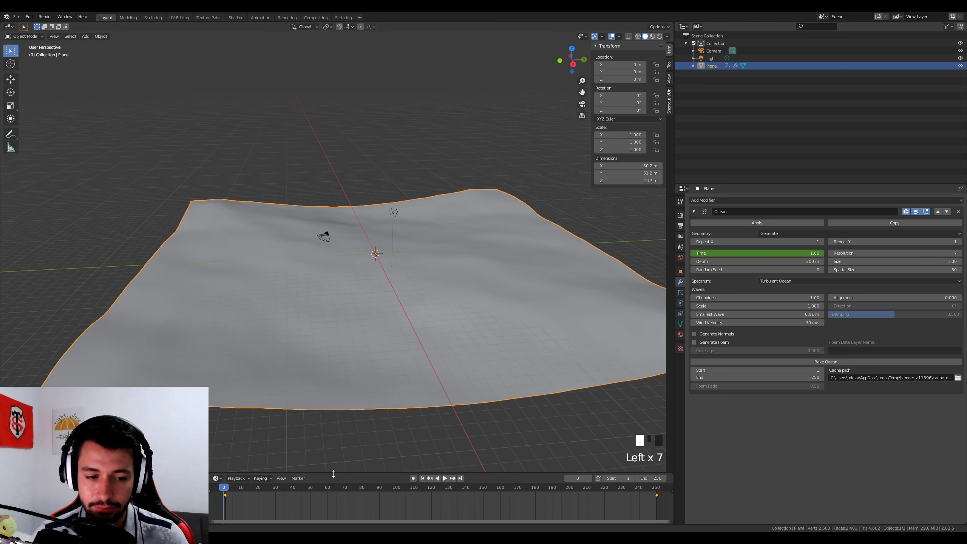
key("space")
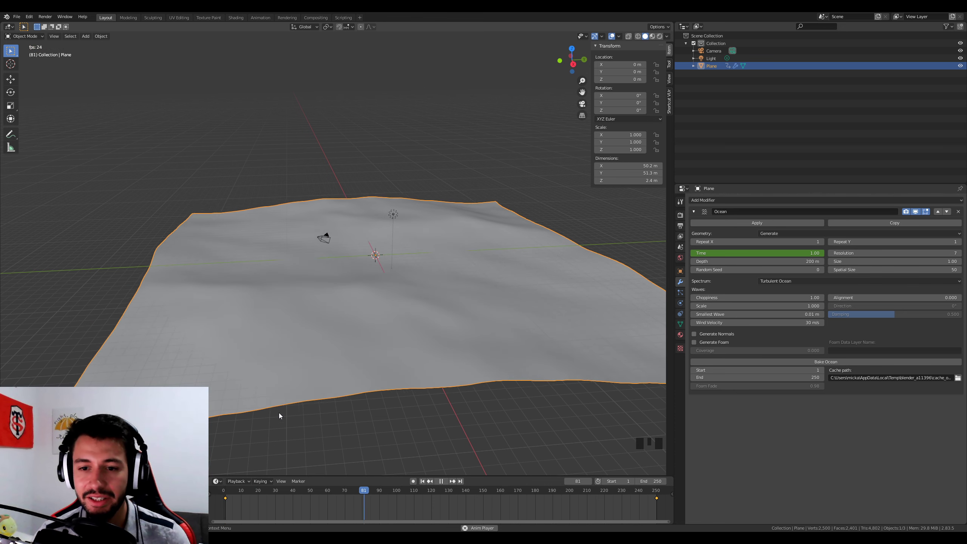
Set the Ocean modifier's wave Scale to 4.8 and play the animation to check the taller waves.
key("space")
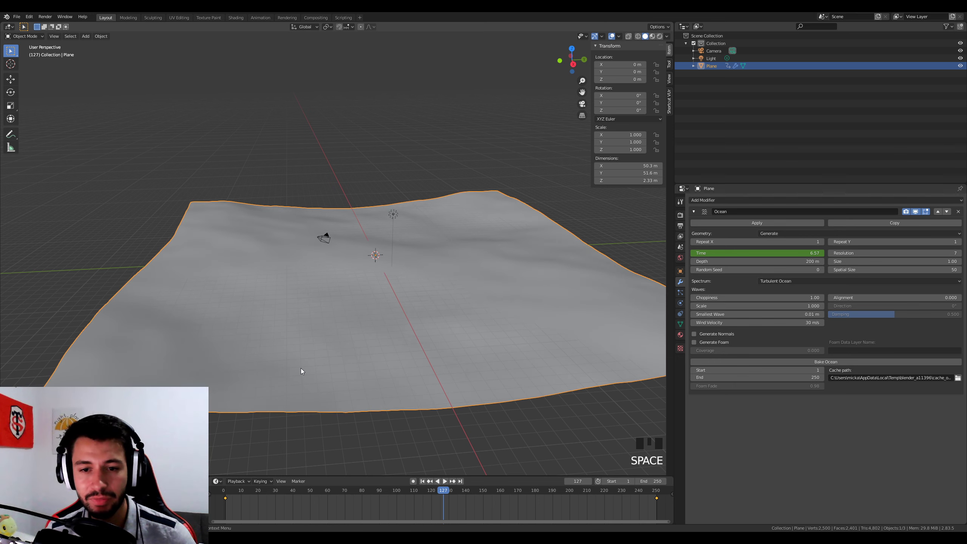
mouse_move(313, 304)
middle_mouse_down()
mouse_move(347, 310)
mouse_move(303, 297)
mouse_move(315, 310)
middle_mouse_up()
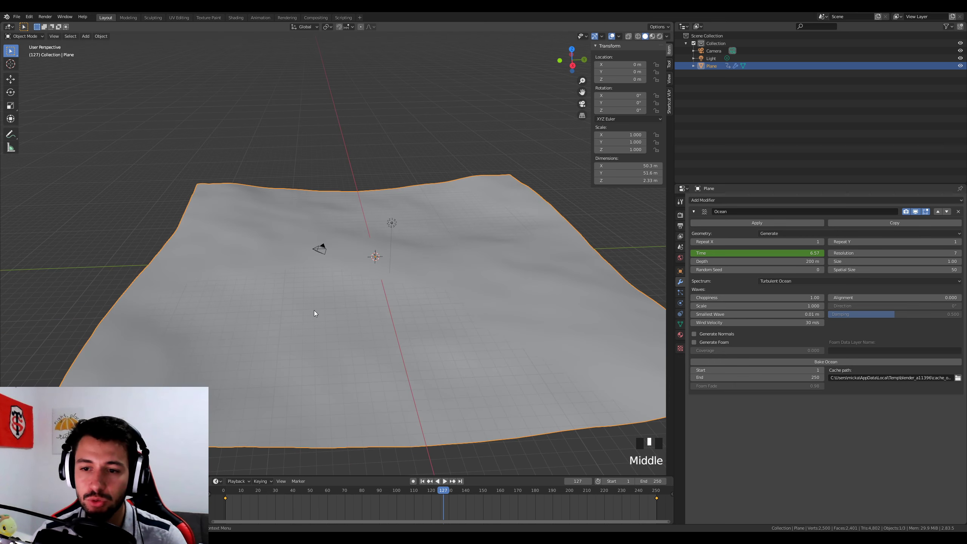
left_click(774, 281)
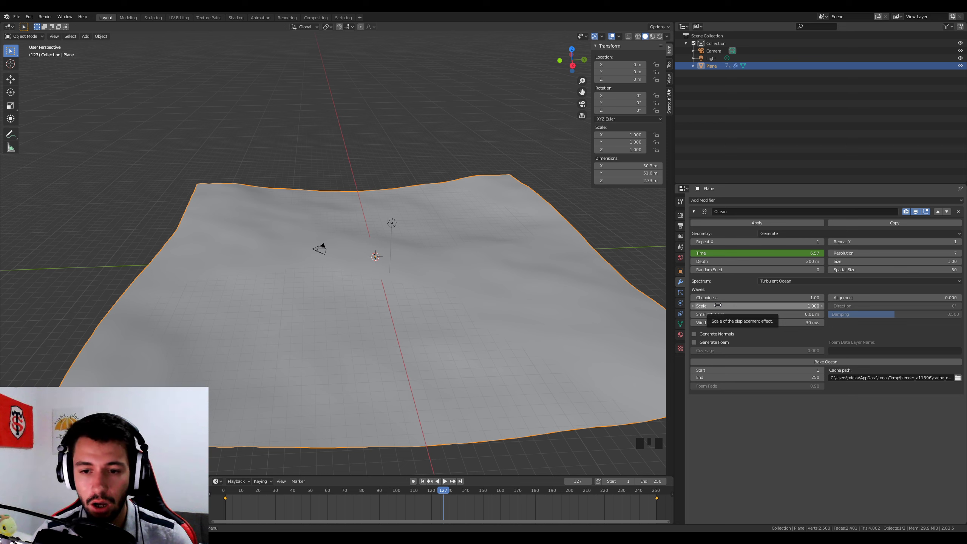
left_click_drag(717, 305, 757, 305)
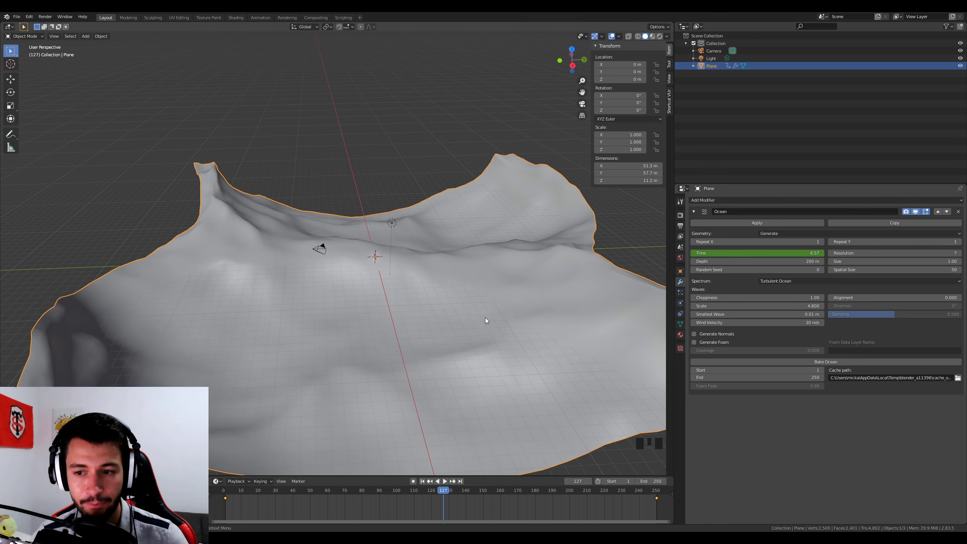
middle_click_drag(493, 316, 464, 310)
key("space")
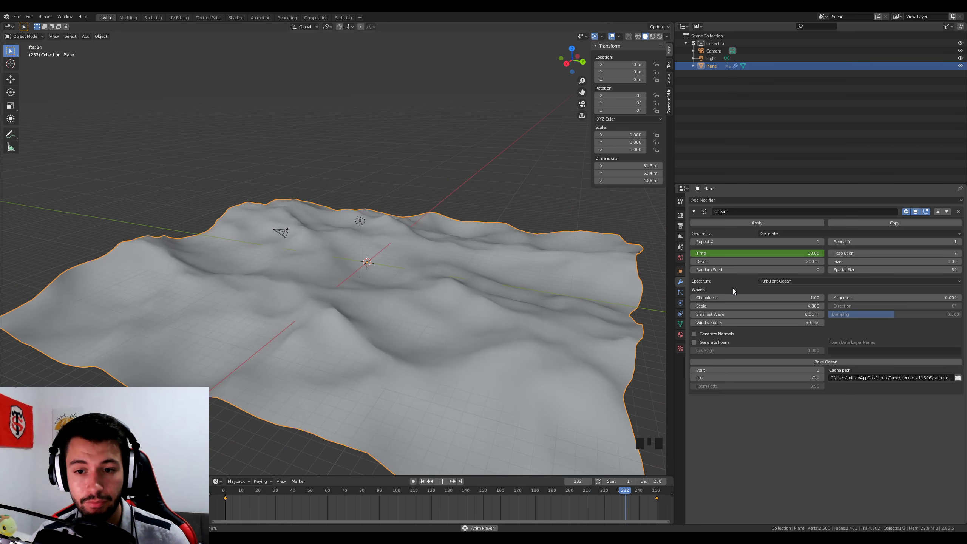
key("space")
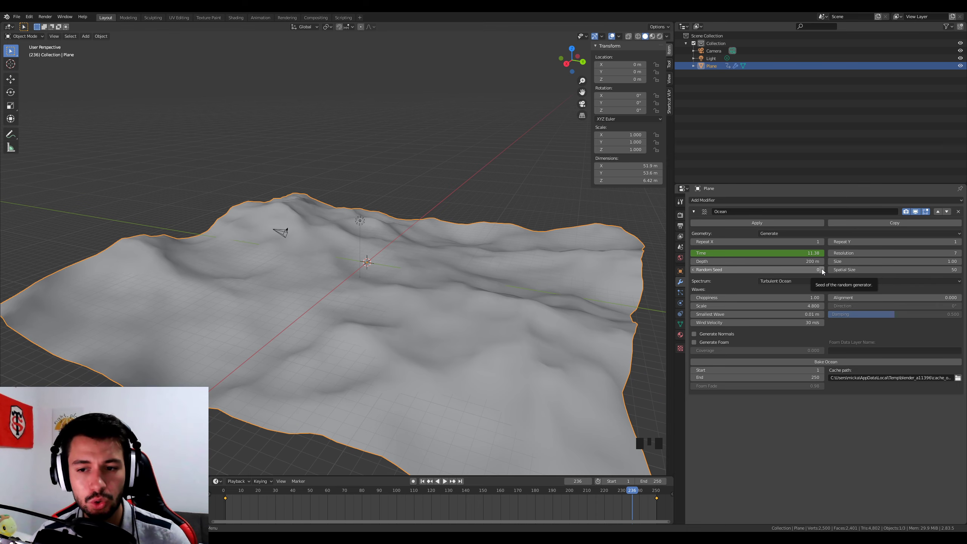
Set the Ocean modifier's Random Seed to 2 and play the animation to check the new wave pattern.
left_click(821, 269)
left_click(821, 269)
left_click(822, 269)
key("space")
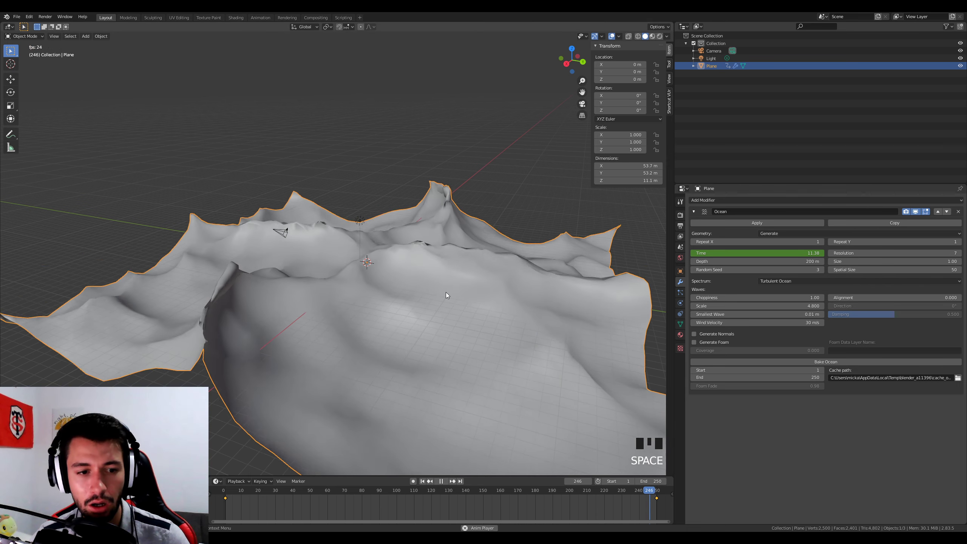
left_click(693, 270)
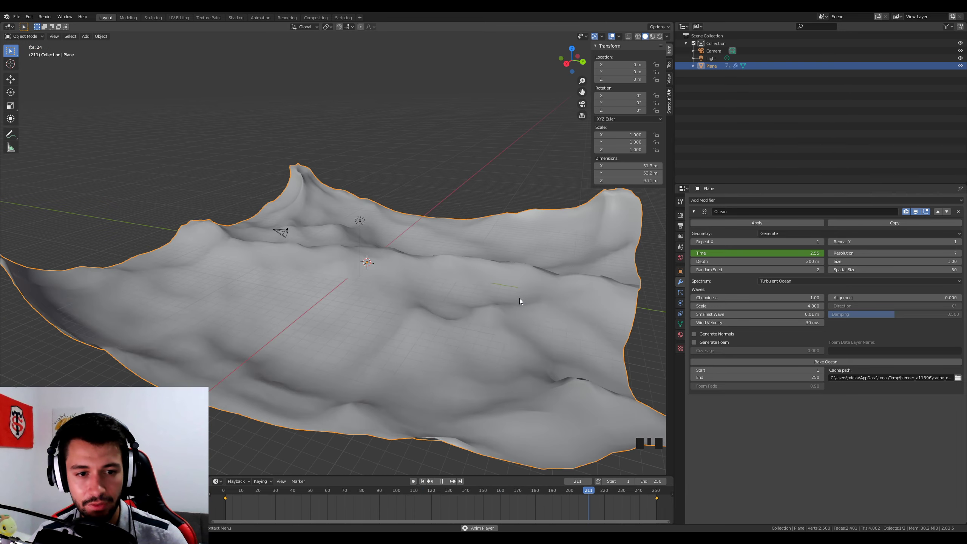
key("space")
middle_click_drag(519, 298, 504, 325)
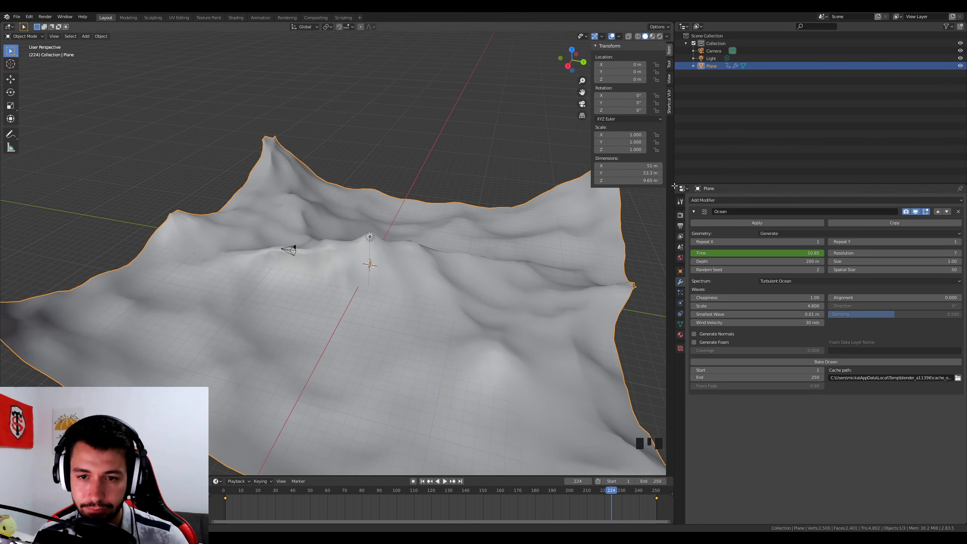
Widen the properties area, show the viewport in Rendered shading, and delete the scene's light.
left_click_drag(674, 183, 584, 189)
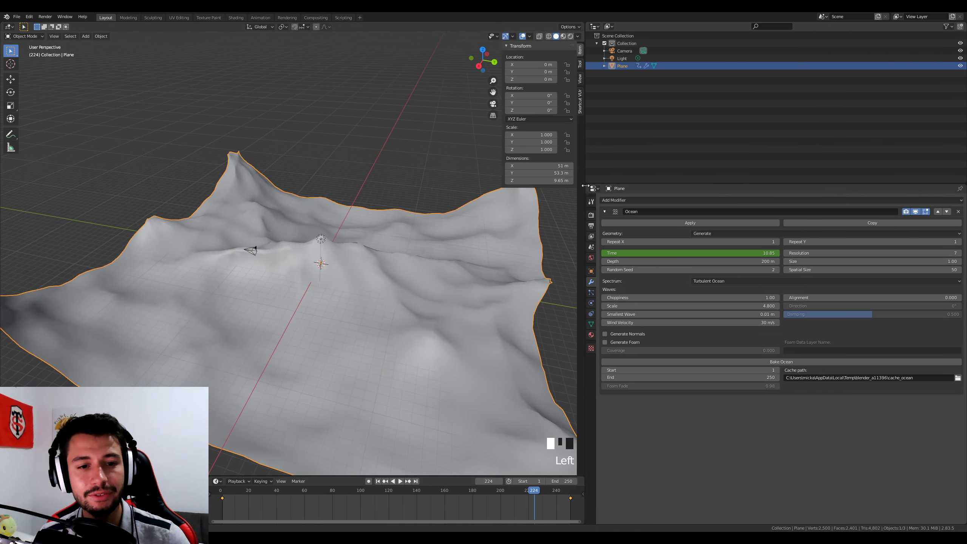
left_click(570, 37)
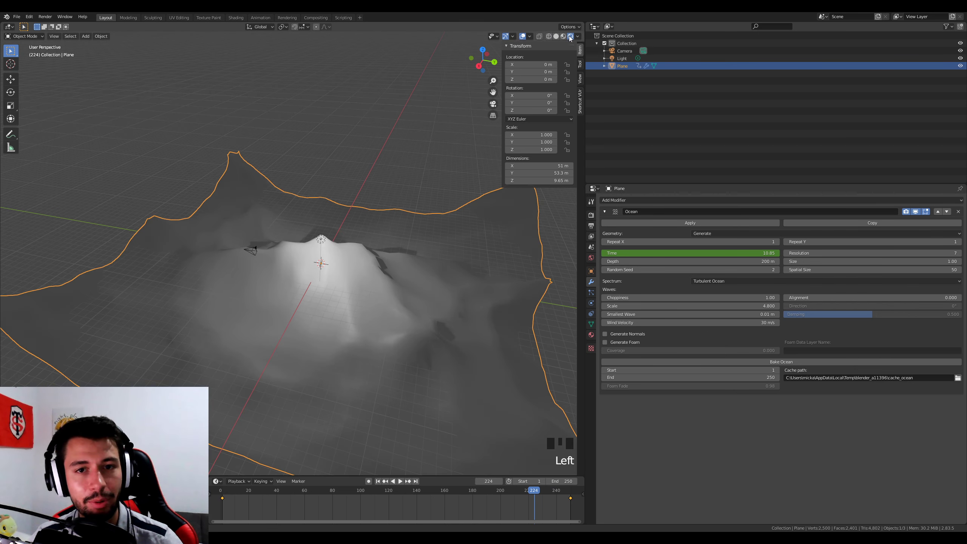
left_click(321, 239)
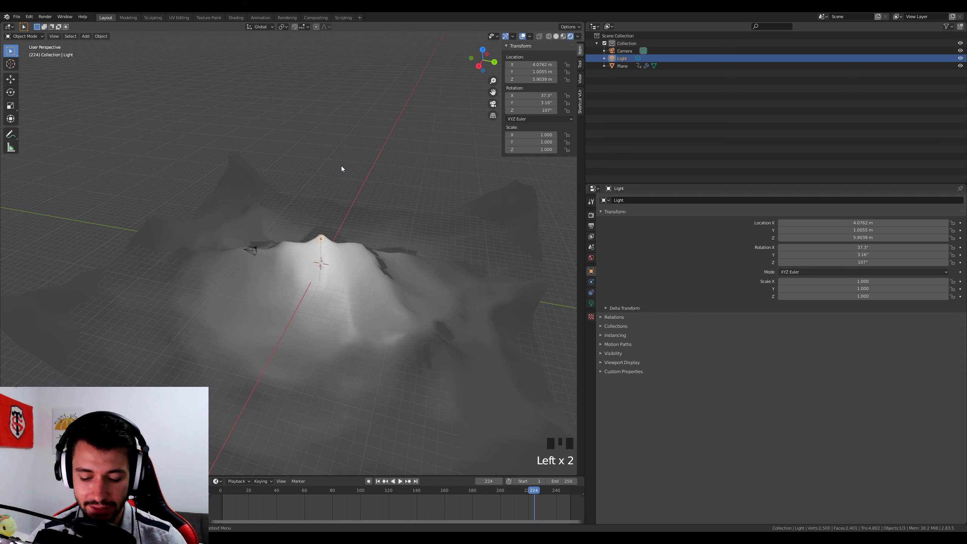
key("Delete")
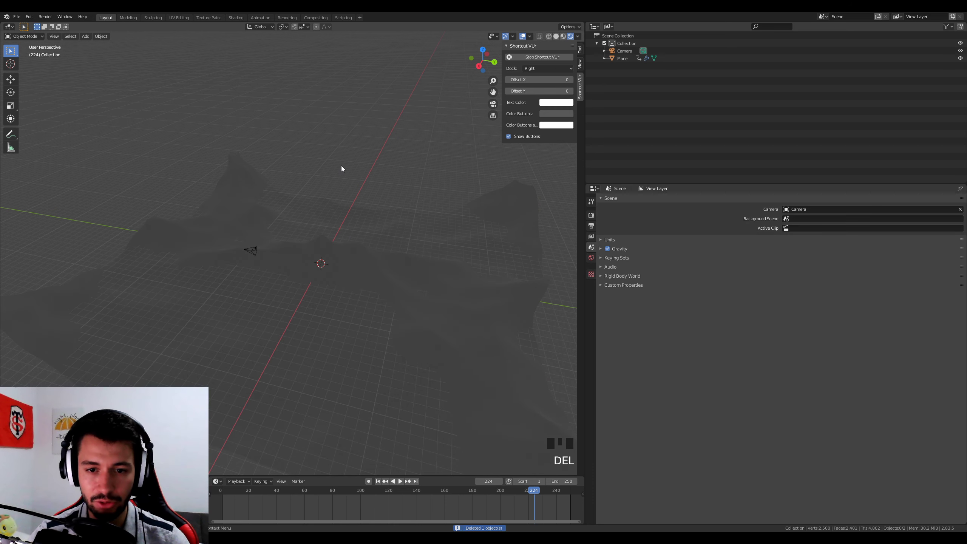
Light the world background with an Environment Texture using lakeside_8k.hdr from the Stream_Blender folder.
left_click(590, 258)
left_click(959, 250)
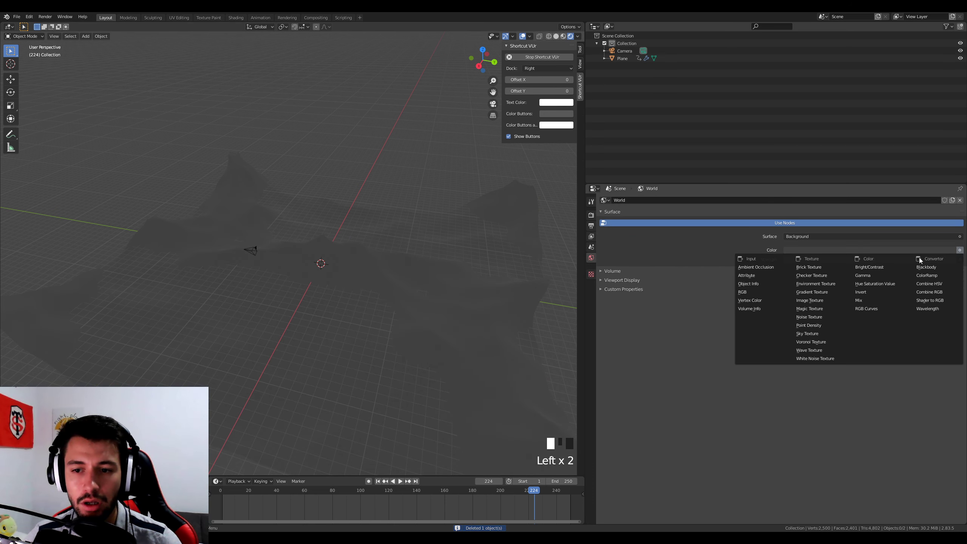
left_click(824, 282)
left_click(908, 261)
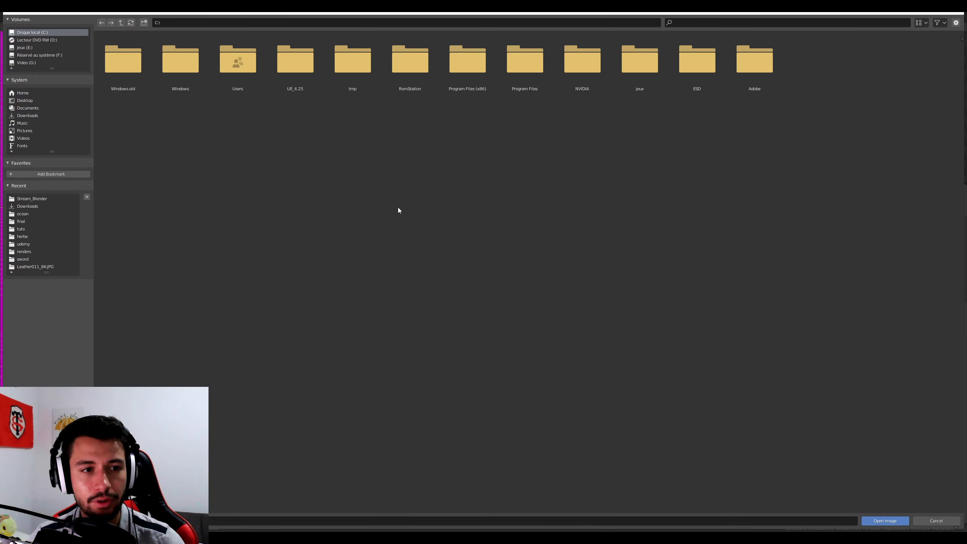
left_click(31, 199)
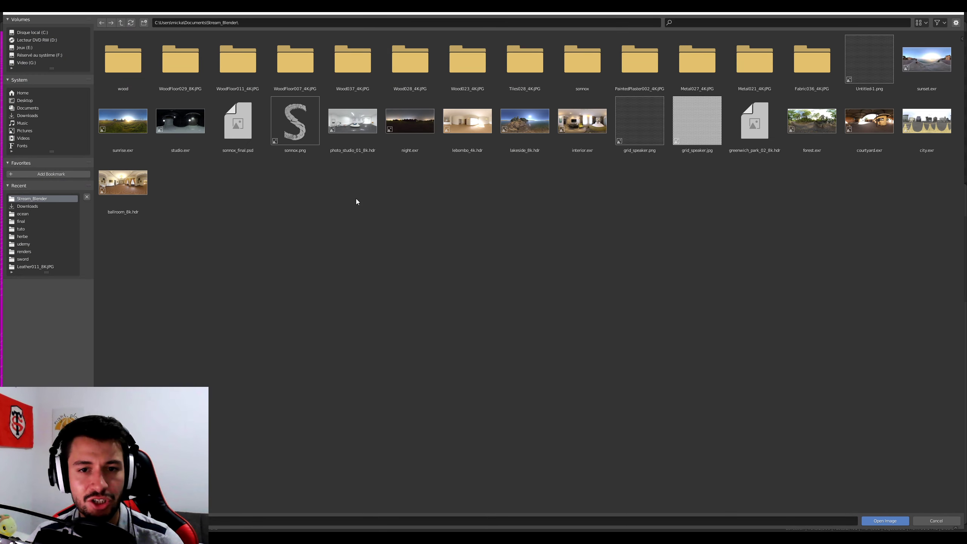
double_click(536, 132)
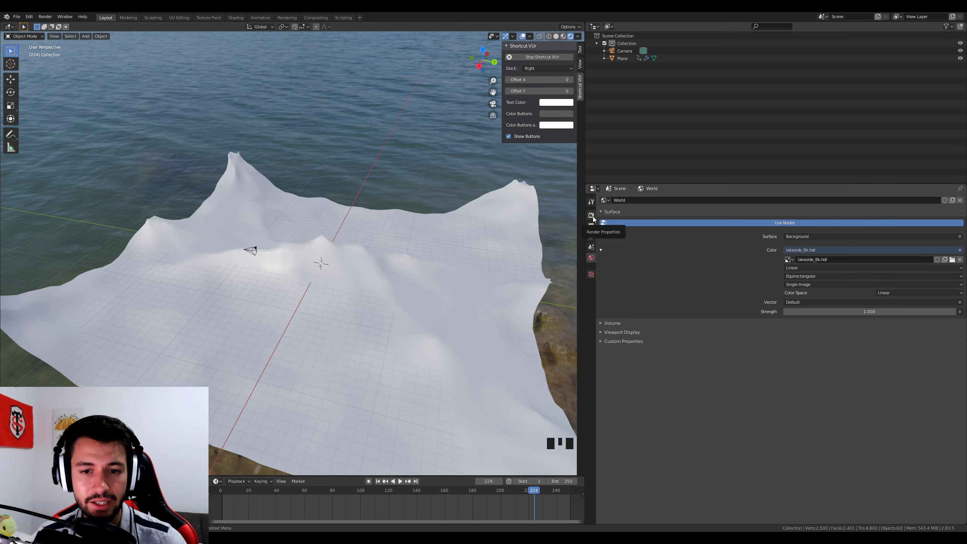
Examine the ocean surface against the lakeside environment from several angles with the render settings open.
left_click(592, 216)
middle_click_drag(487, 257, 343, 77)
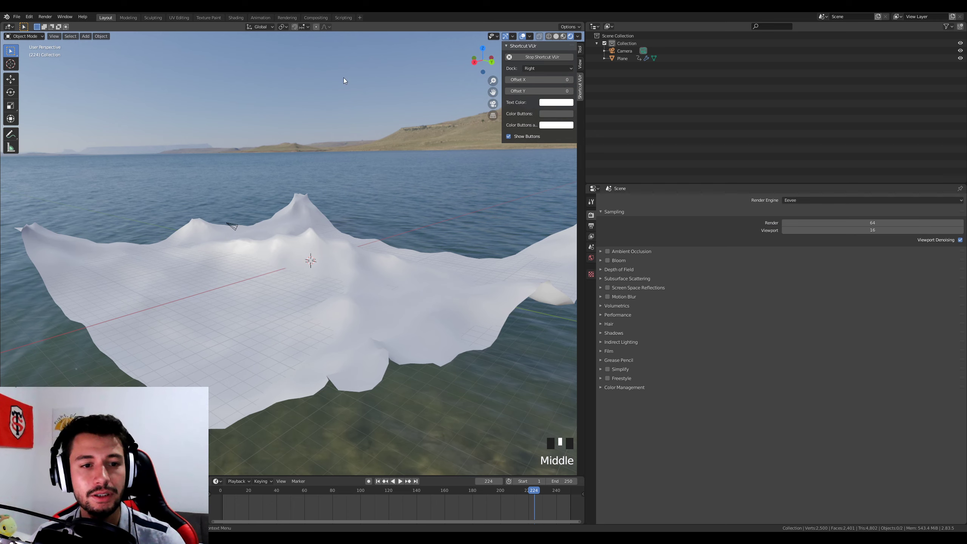
mouse_move(314, 137)
middle_mouse_down()
mouse_move(268, 131)
mouse_move(365, 100)
middle_mouse_up()
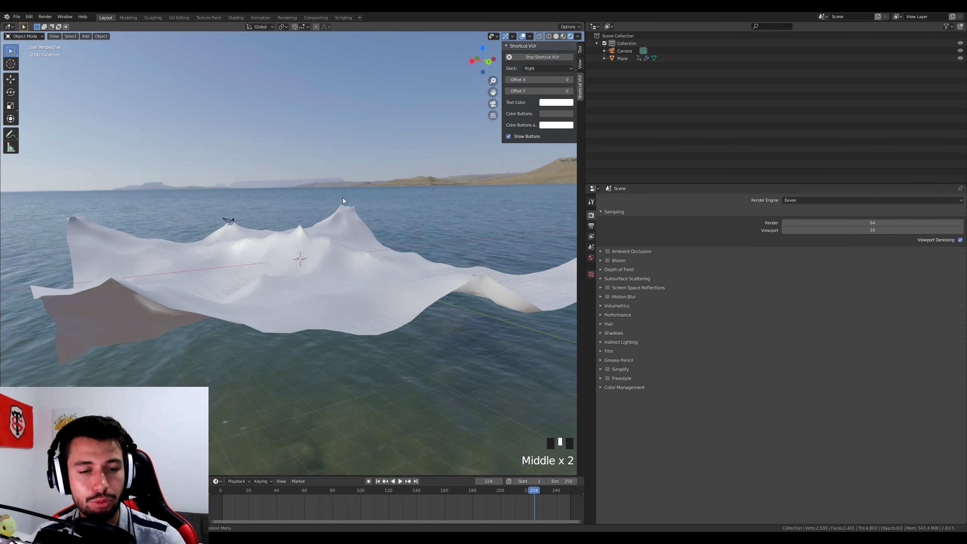
middle_click_drag(366, 183, 382, 194)
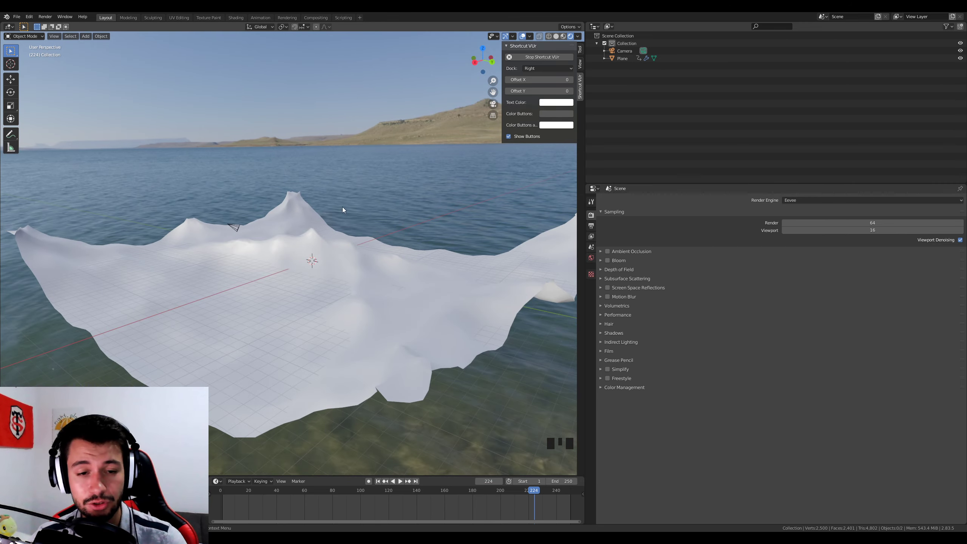
middle_click_drag(342, 207, 326, 291)
scroll(326, 291, "up", 2)
scroll(335, 319, "up", 2)
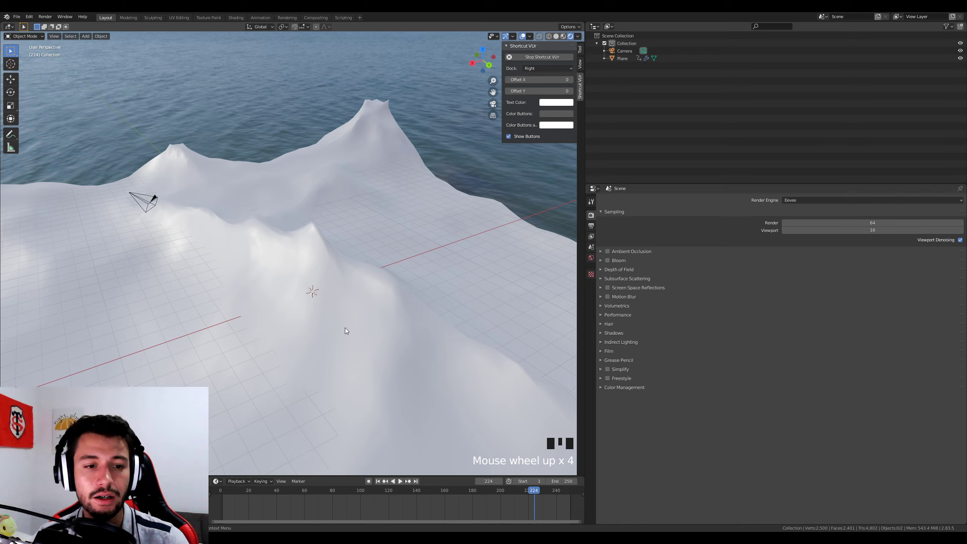
middle_click_drag(345, 328, 381, 324)
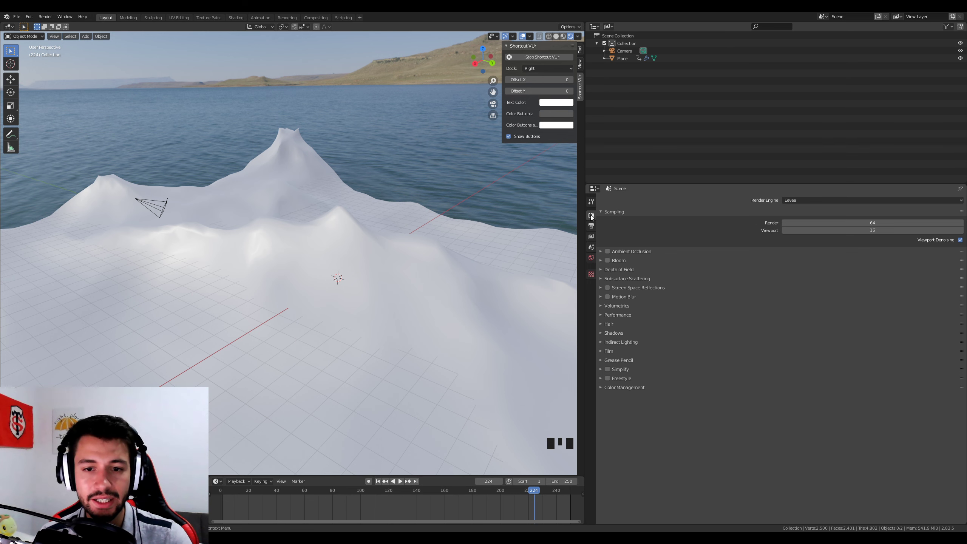
Make the film background Transparent in the render settings and play the ocean animation without the visible environment.
left_click(603, 351)
left_click(952, 370)
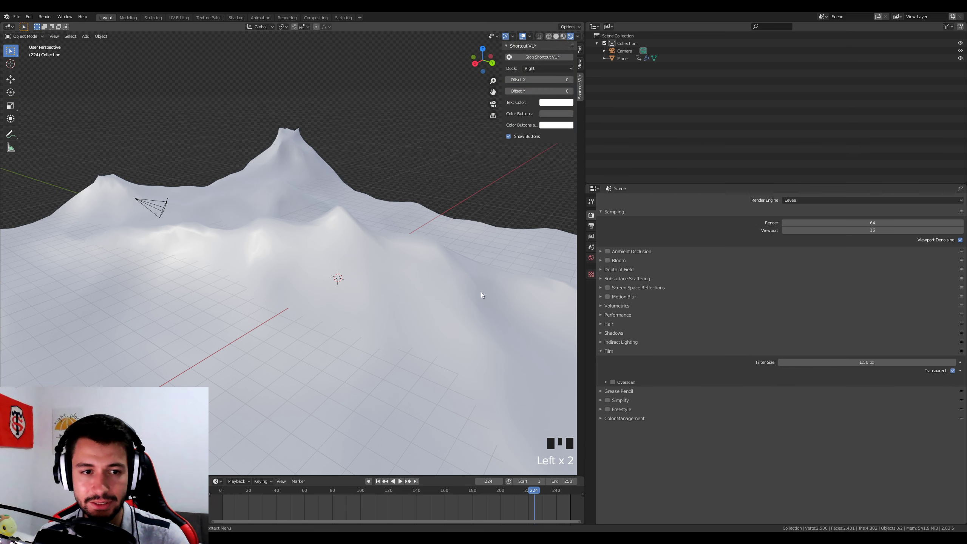
middle_click_drag(481, 291, 442, 305)
scroll(442, 308, "down", 3)
key("space")
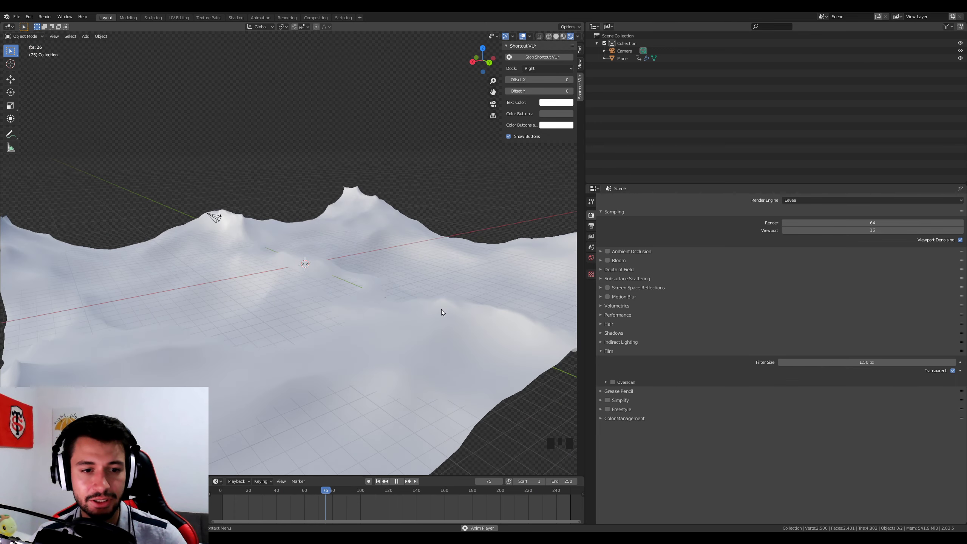
key("space")
middle_click_drag(441, 309, 170, 217)
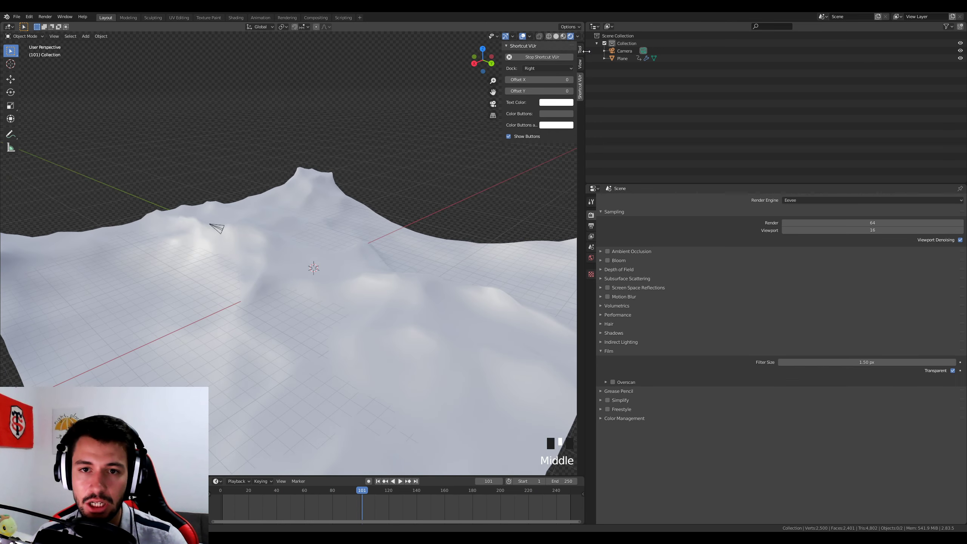
Switch the outliner area to the Shader Editor and create a new material for the ocean plane.
left_click(595, 27)
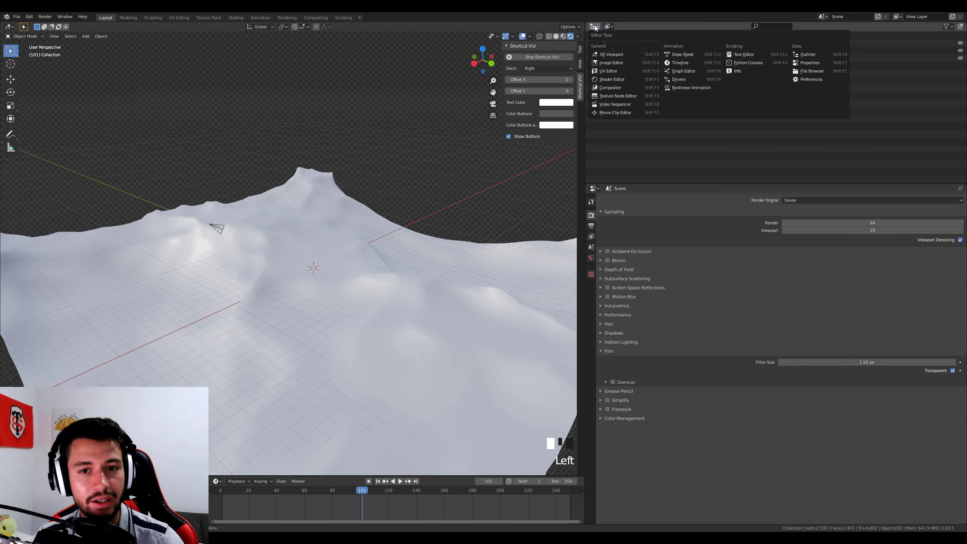
left_click(609, 79)
left_click(469, 289)
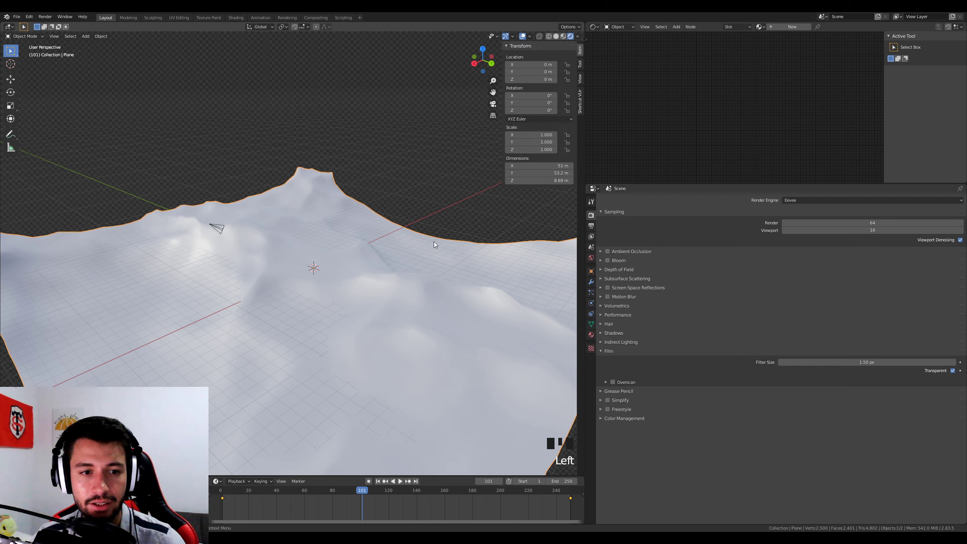
left_click(785, 28)
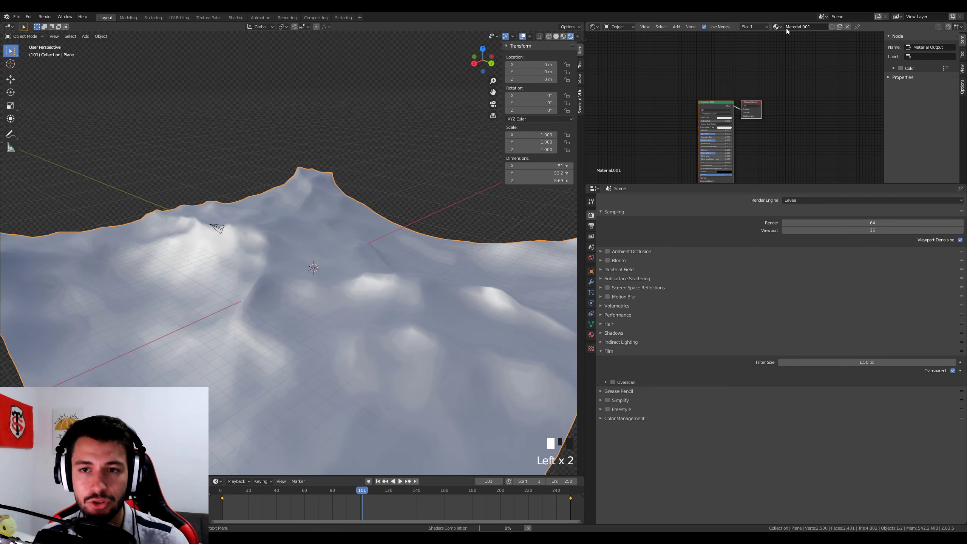
Enlarge the Shader Editor area and set the Principled BSDF's Transmission to 1, checking the surface.
middle_click_drag(740, 71, 772, 48)
scroll(735, 100, "up", 3)
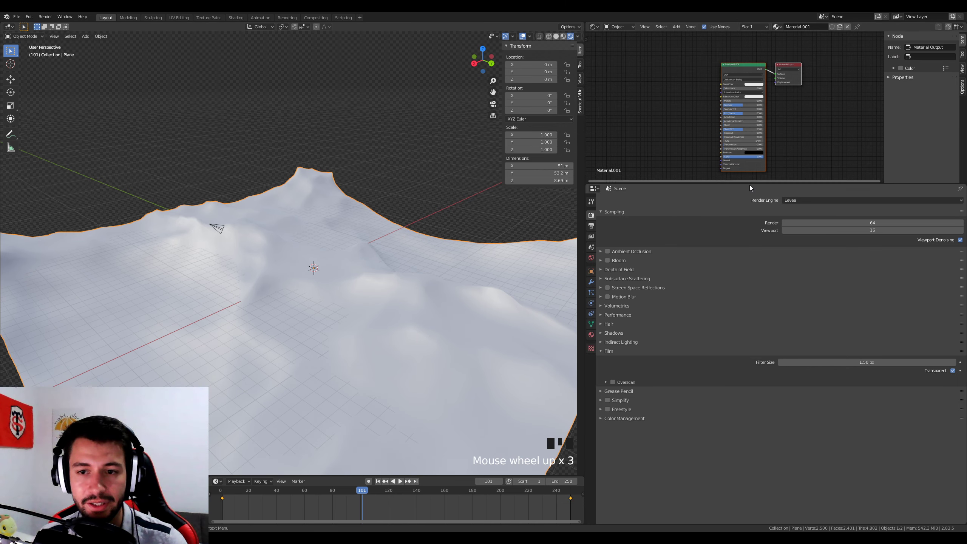
left_click_drag(753, 185, 754, 398)
scroll(715, 284, "up", 5)
scroll(715, 284, "up", 5)
middle_click_drag(715, 283, 711, 256)
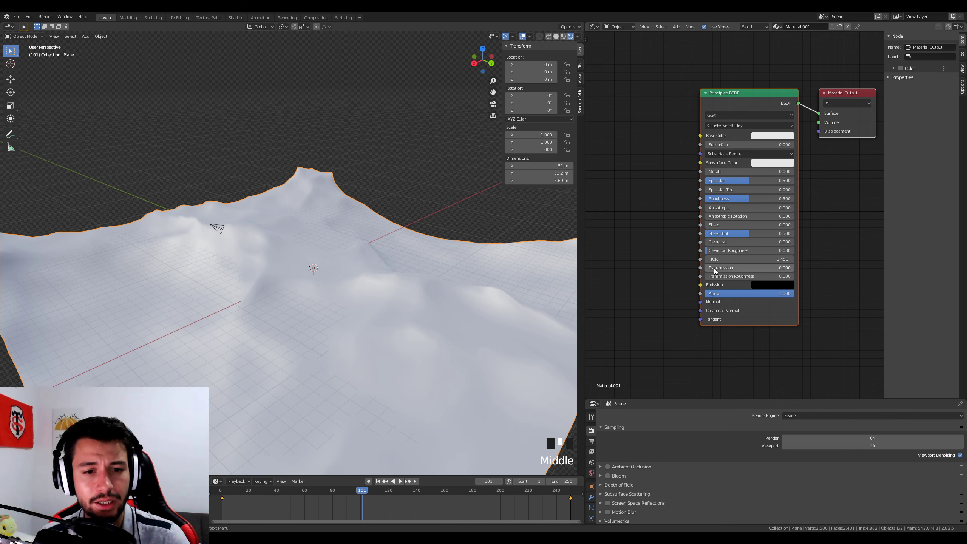
left_click_drag(715, 270, 791, 271)
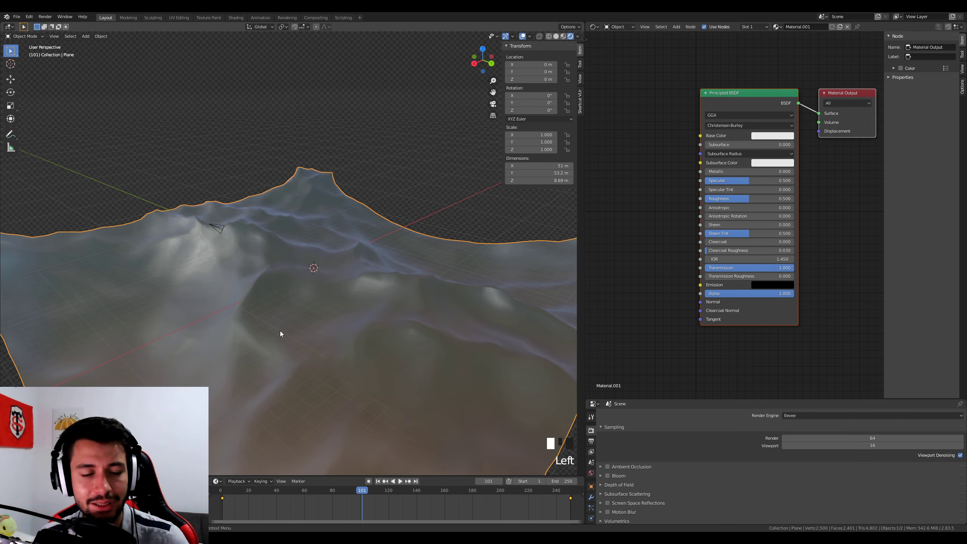
middle_click_drag(279, 331, 372, 306)
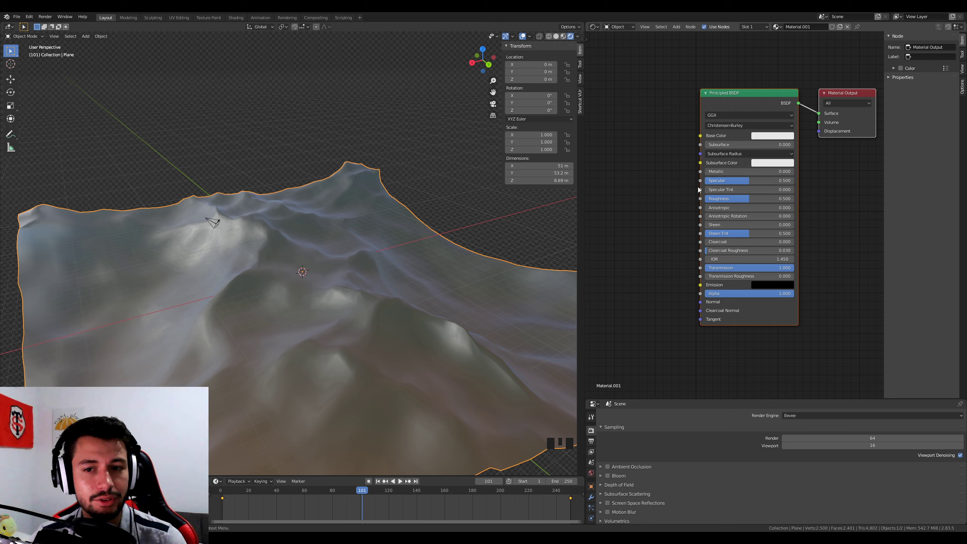
Try a Specular value of 0 on the Principled BSDF and set it back to 0.5.
left_click_drag(752, 181, 705, 181)
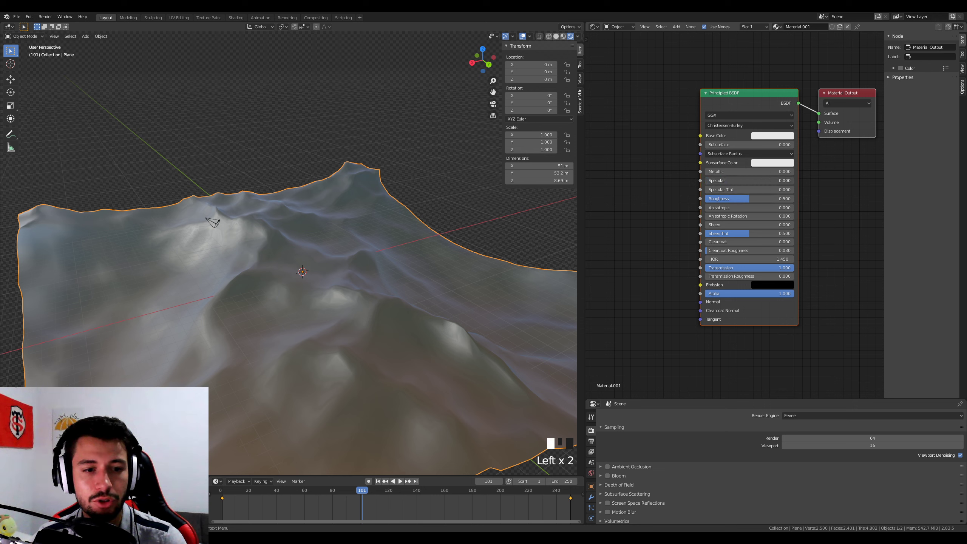
left_click(759, 180)
type("0.5")
key("Return")
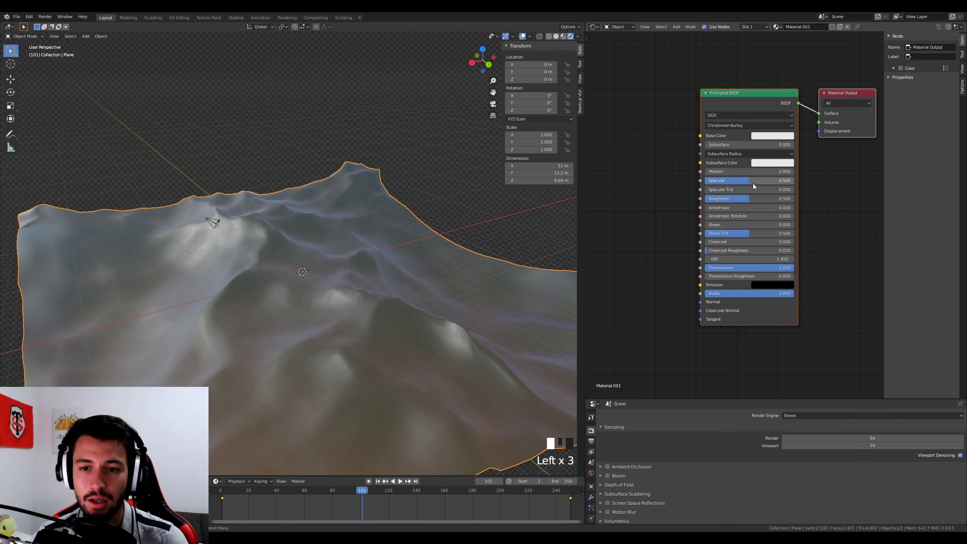
Raise the Principled BSDF's Roughness to 1 on the ocean material.
left_click_drag(750, 199, 795, 200)
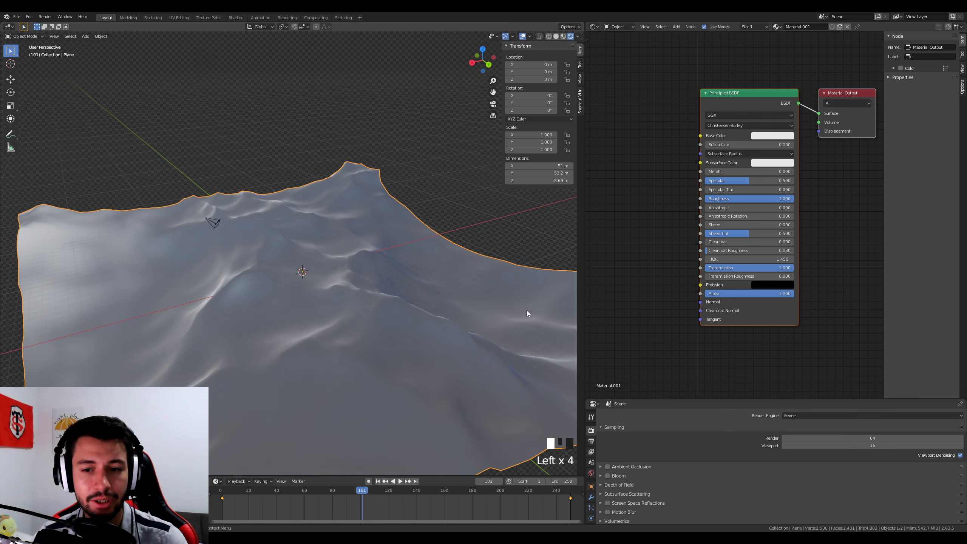
Try the Principled BSDF's Roughness at 0, then set it to 0.05 and check the ocean surface.
middle_click_drag(527, 310, 458, 310)
left_click_drag(740, 196, 708, 197)
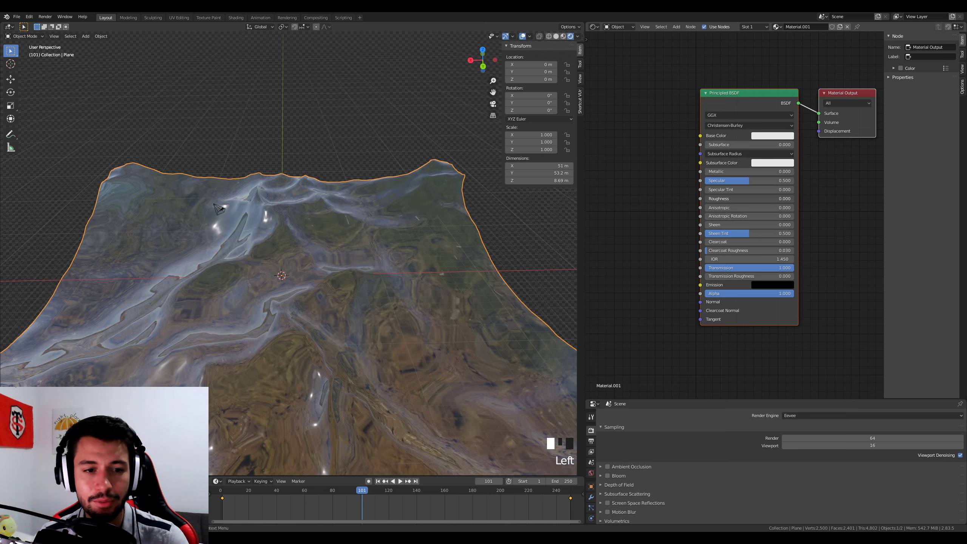
mouse_move(395, 247)
middle_mouse_down()
mouse_move(398, 299)
mouse_move(403, 251)
middle_mouse_up()
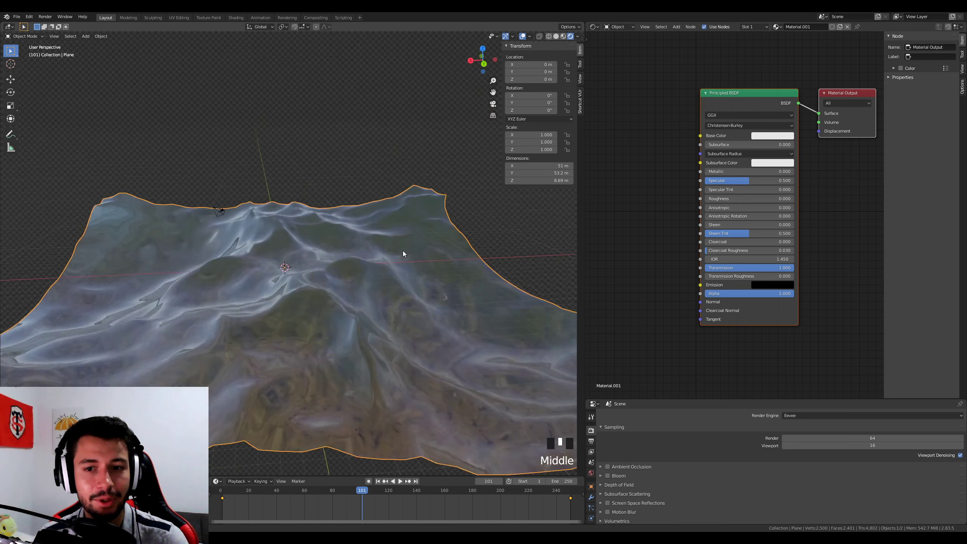
left_click(728, 199)
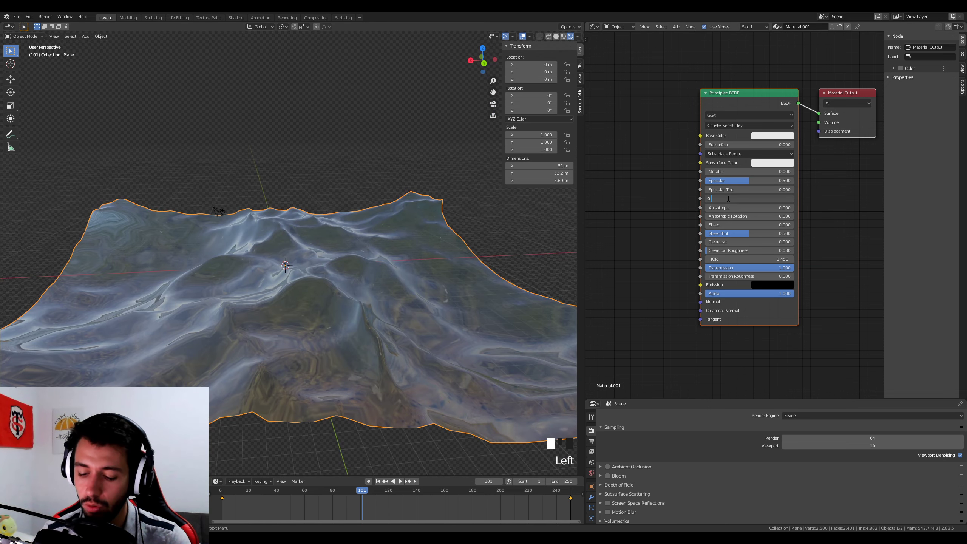
key("Return")
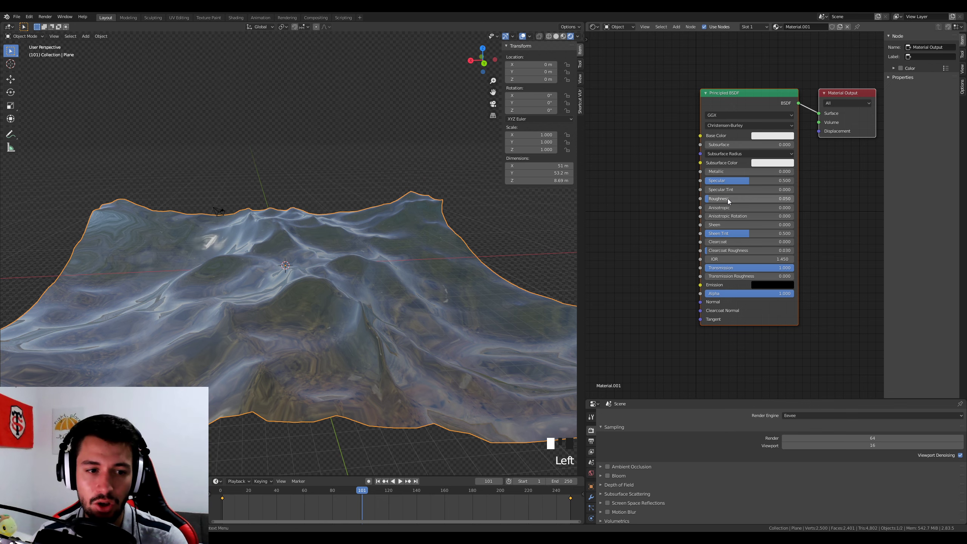
middle_click_drag(329, 212, 284, 226)
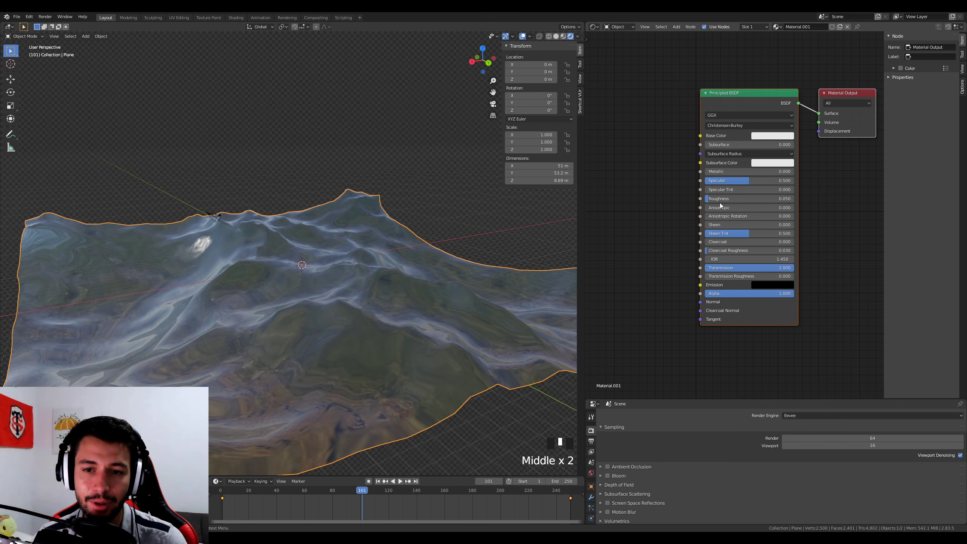
Compare the surface with Roughness at 0 again, then restore the value to 0.05.
left_click_drag(719, 200, 705, 199)
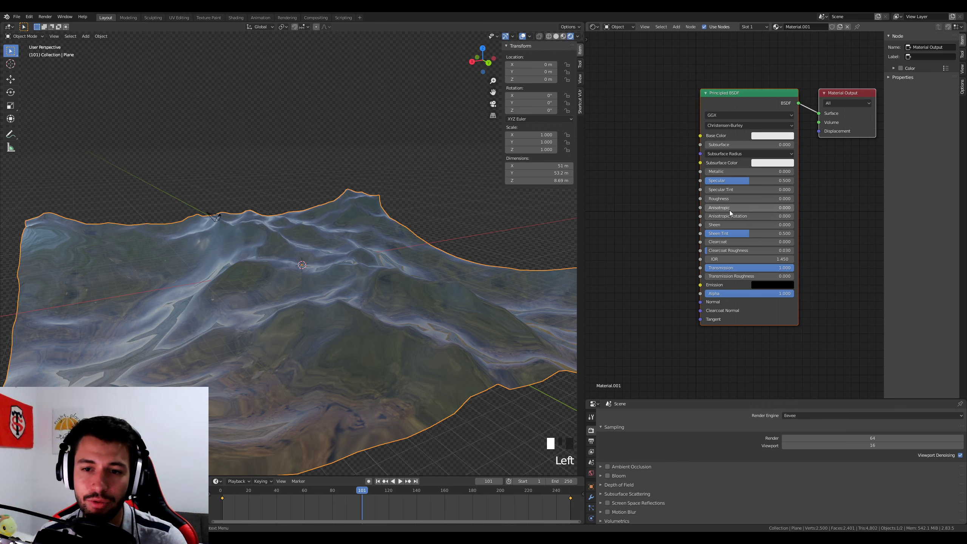
left_click(731, 198)
type("5")
key("Return")
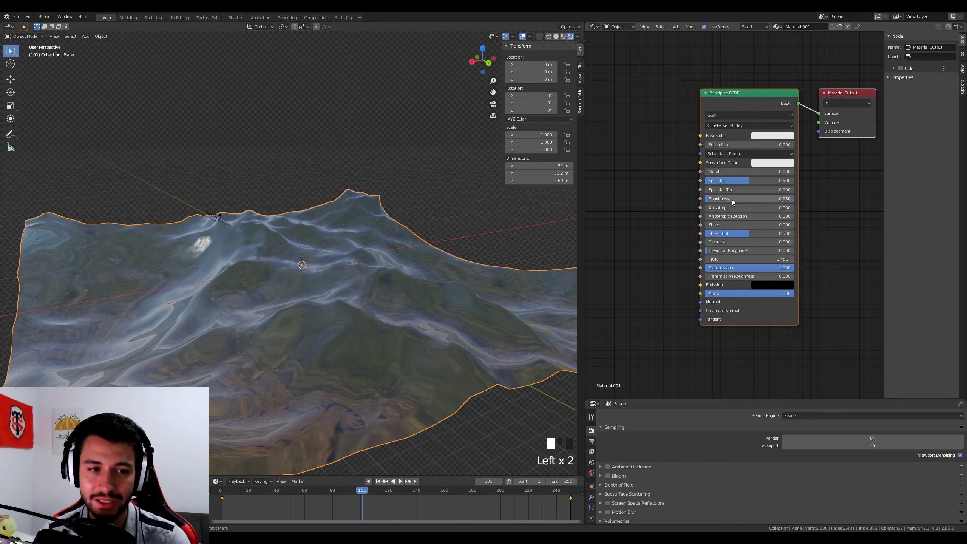
Set the Principled BSDF's IOR to 1.3 for water and enlarge the Properties editor area.
middle_click_drag(424, 198, 353, 289)
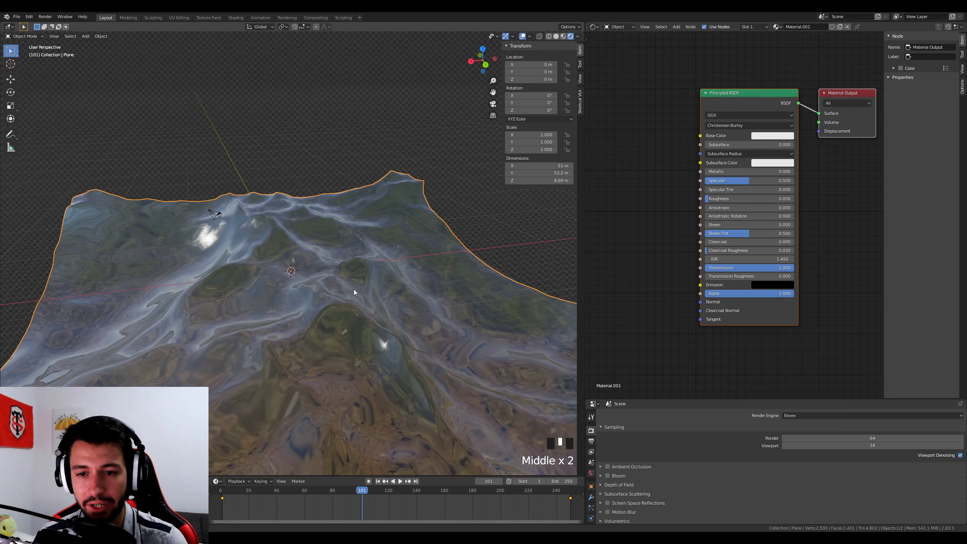
left_click(729, 260)
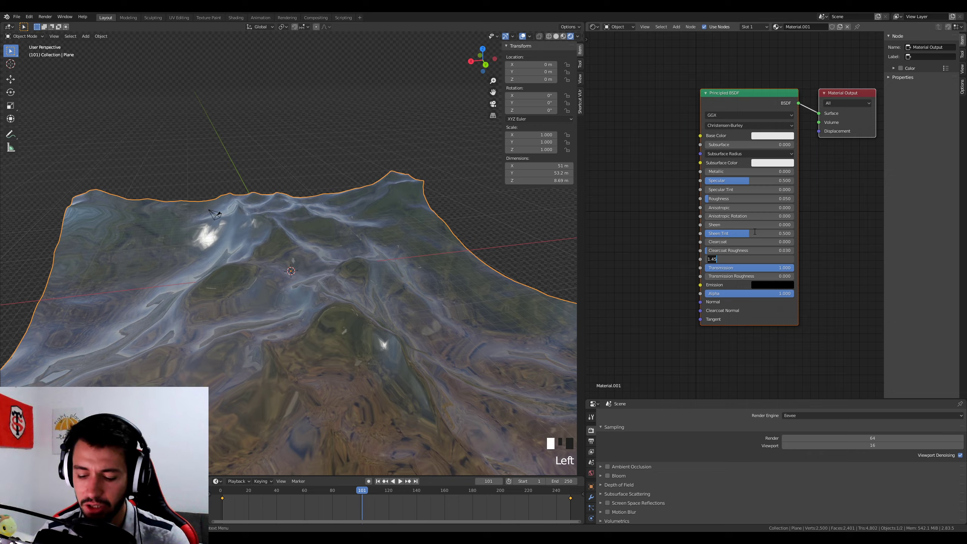
type("1.3")
key("Return")
mouse_move(429, 335)
middle_mouse_down()
mouse_move(432, 362)
mouse_move(441, 323)
mouse_move(524, 340)
mouse_move(514, 325)
mouse_move(421, 361)
mouse_move(415, 356)
mouse_move(432, 342)
middle_mouse_up()
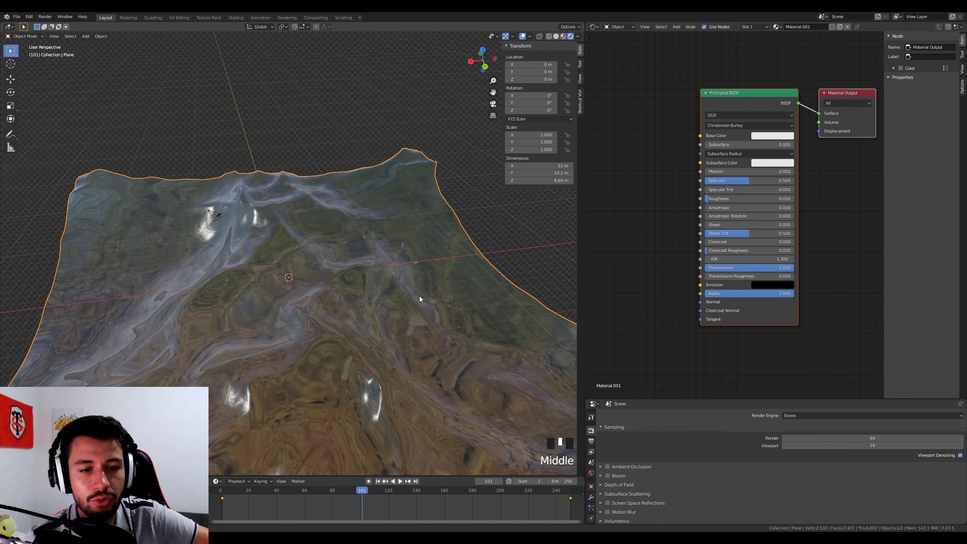
middle_click_drag(419, 297, 405, 312)
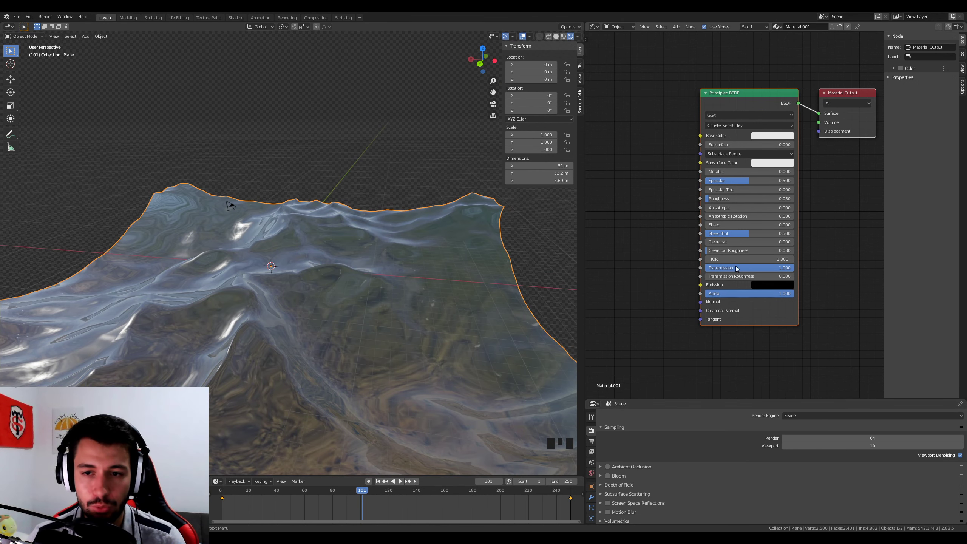
left_click_drag(751, 398, 751, 321)
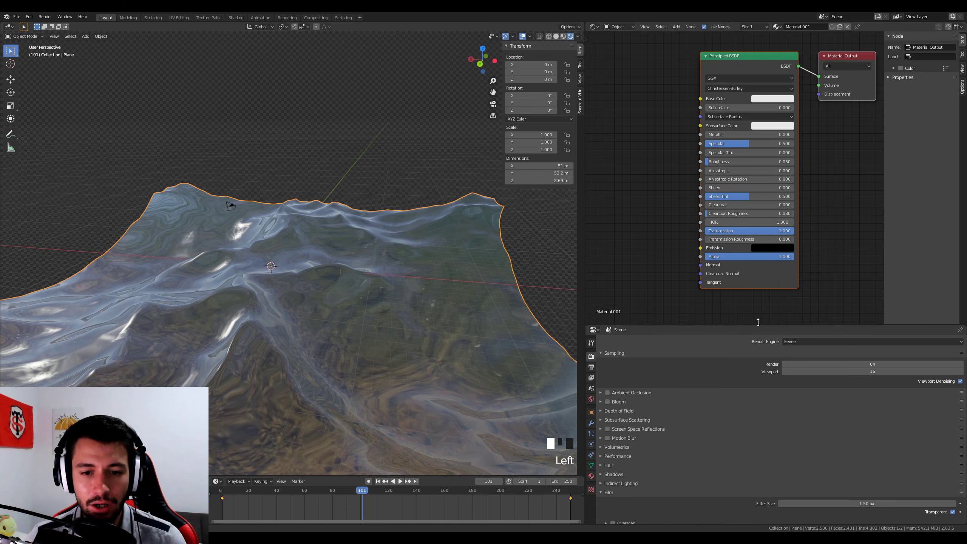
middle_click_drag(293, 305, 303, 342)
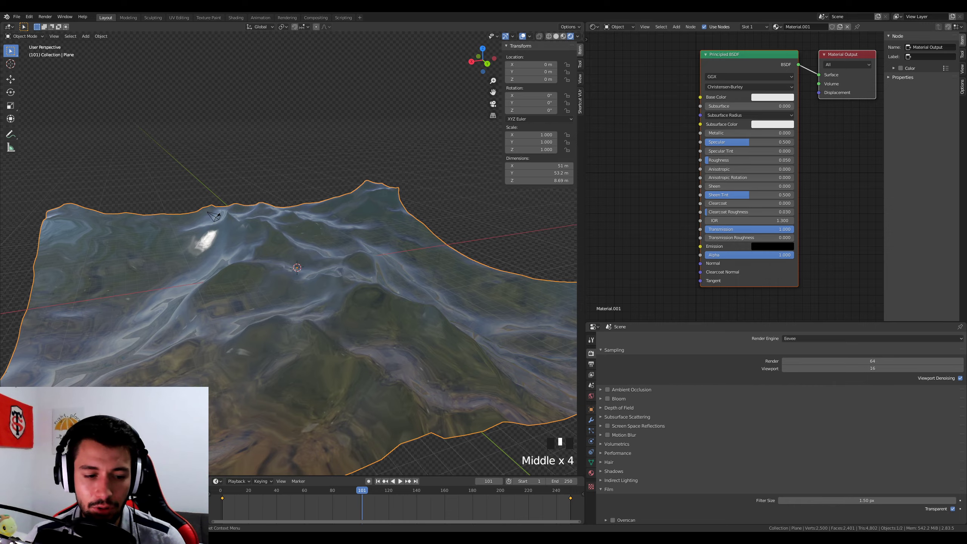
Switch to File Explorer's ocean folder, play the reference render 2.avi, pause it to examine the waves, and close it.
mouse_move(198, 539)
left_click(202, 507)
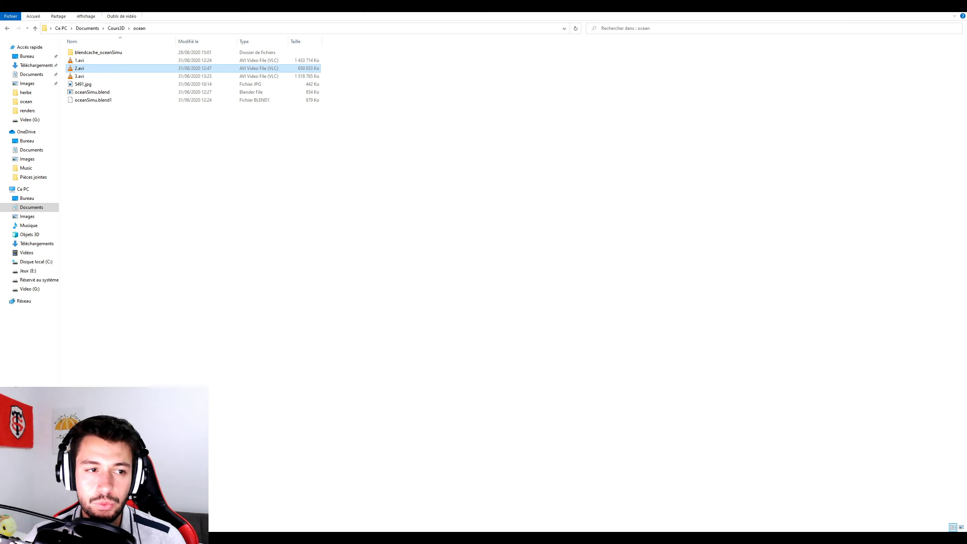
double_click(85, 71)
key("space")
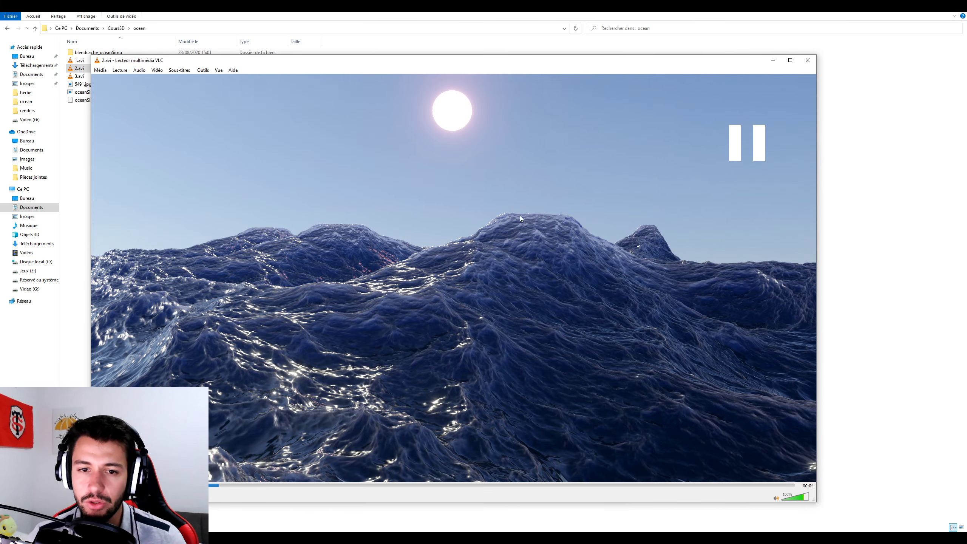
left_click(807, 59)
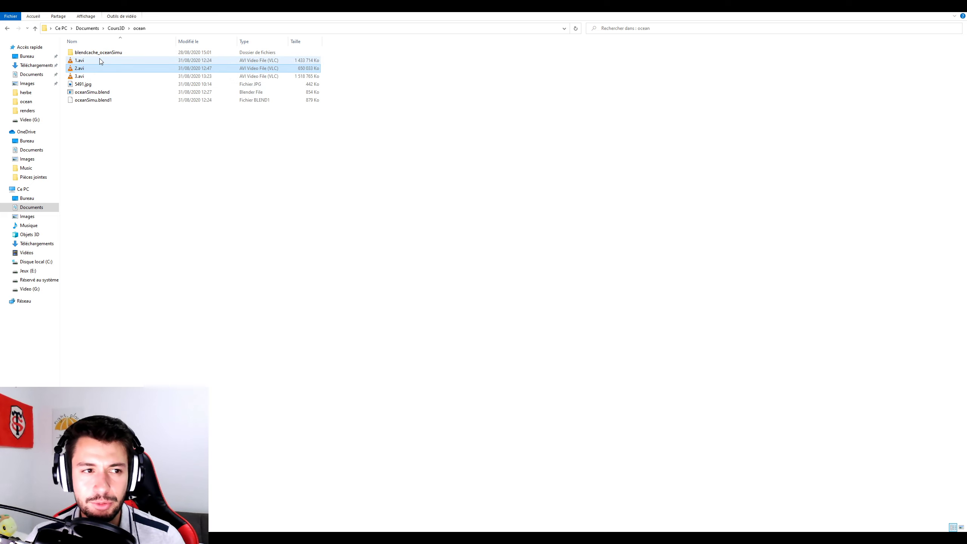
Play the reference render 1.avi, pausing to examine the foam on the waves, and close it.
double_click(100, 60)
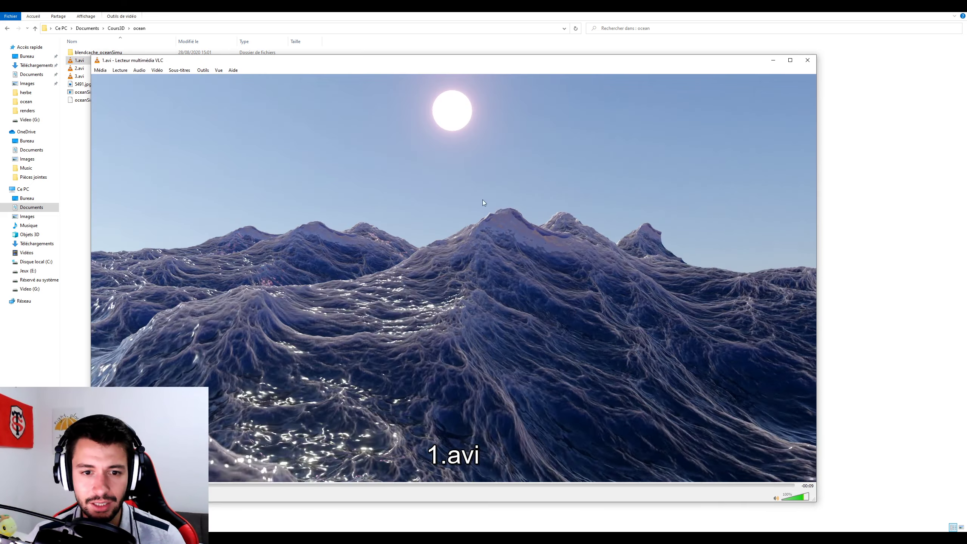
key("space")
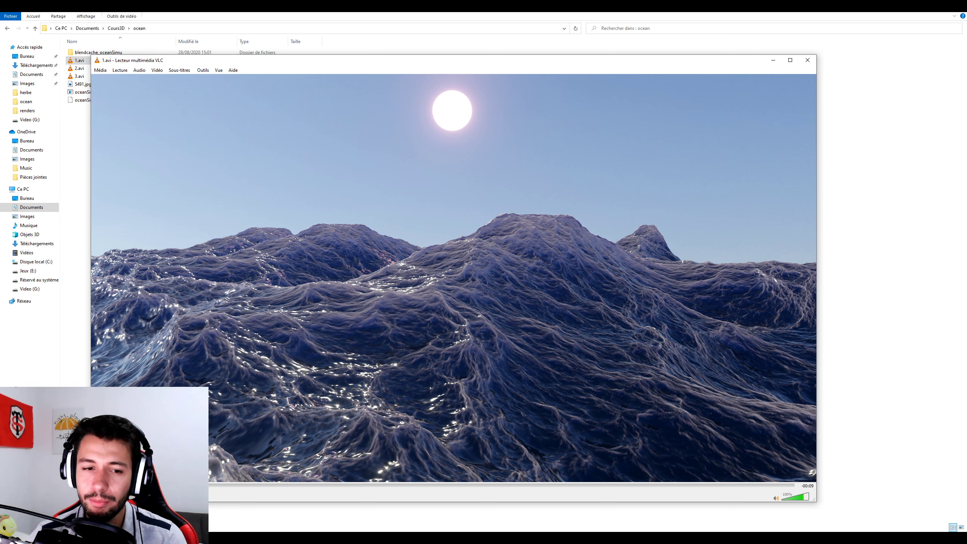
key("space")
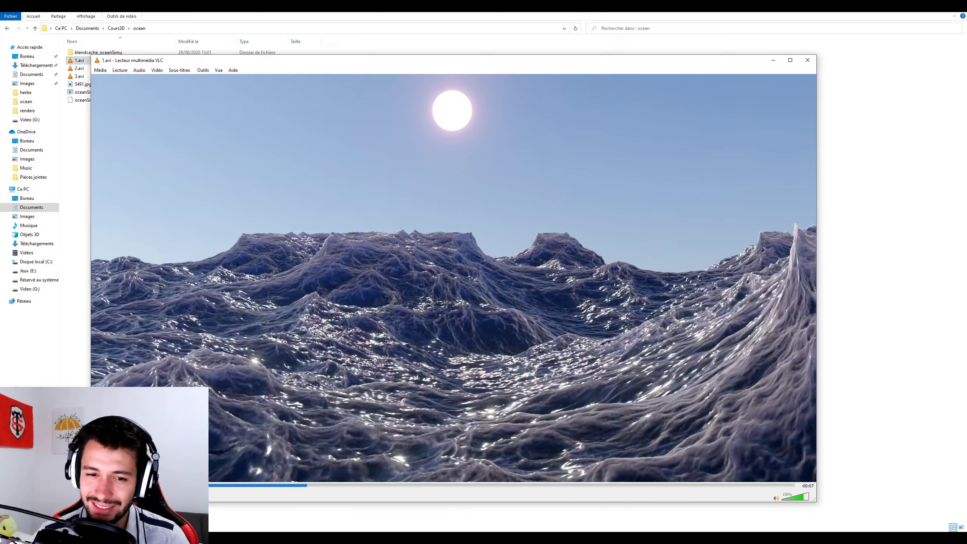
key("space")
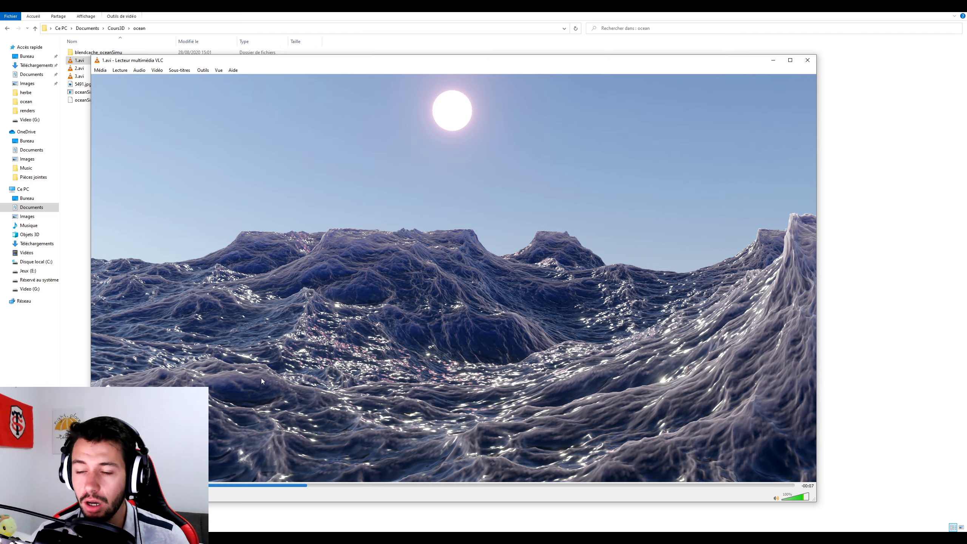
left_click(807, 60)
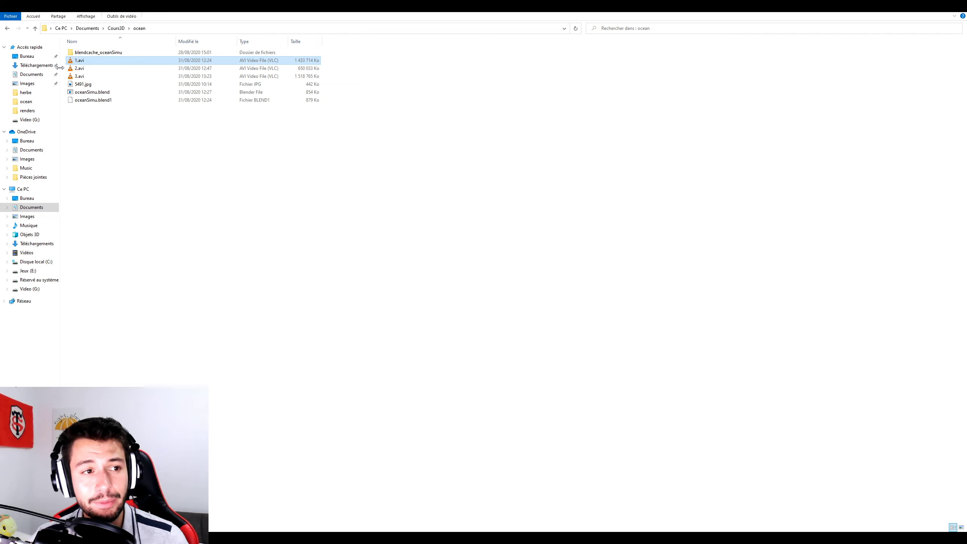
Play the reference render 3.avi, pausing to examine the water surface for comparison, and close it.
left_click(80, 76, "shift")
double_click(80, 76)
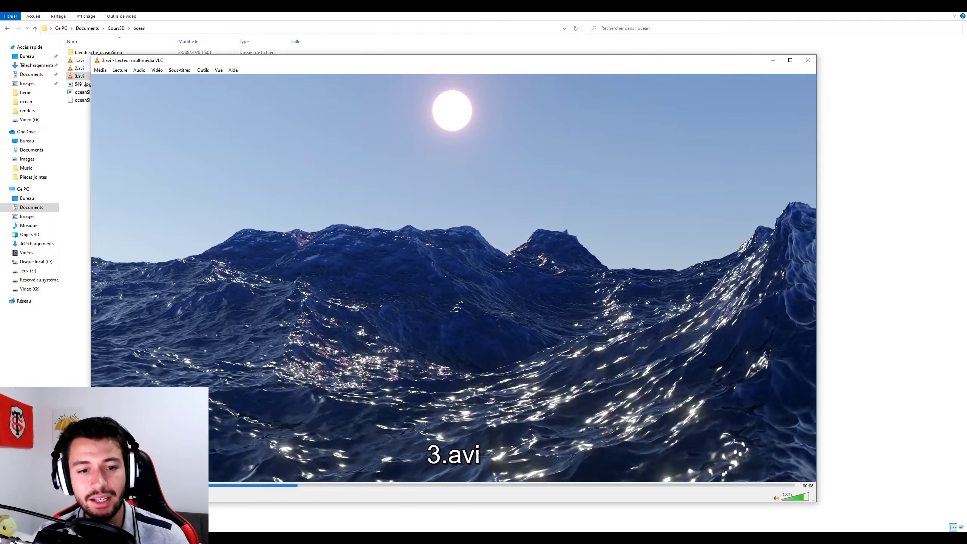
key("space")
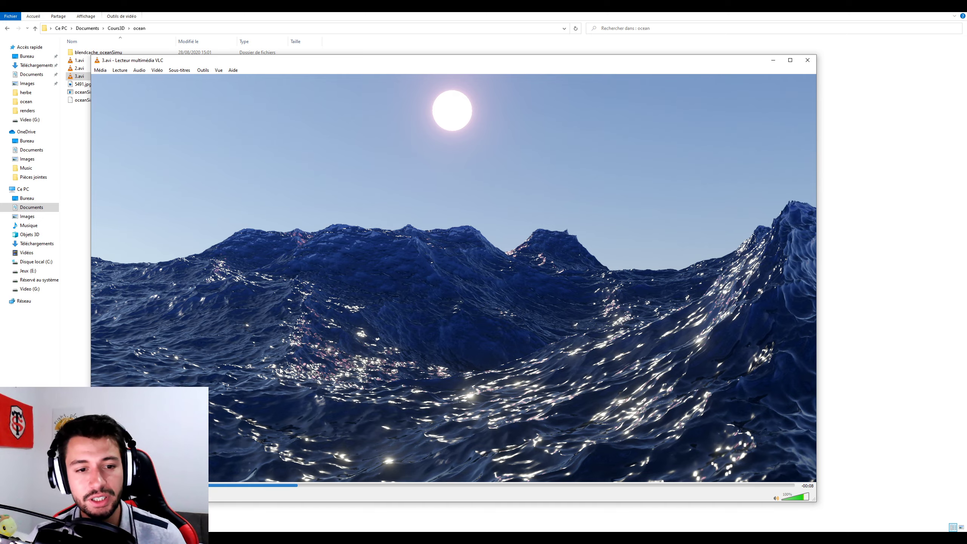
key("space")
key("space")
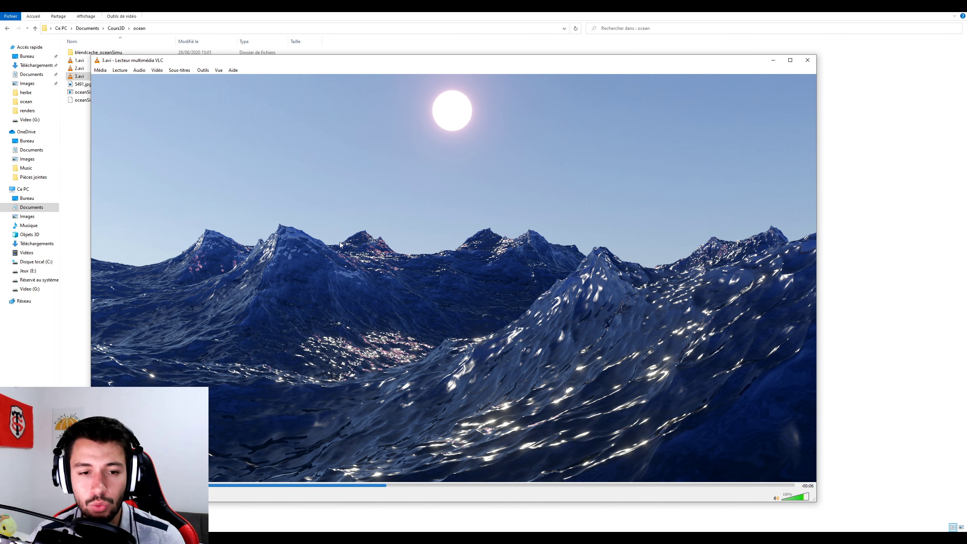
left_click(815, 60)
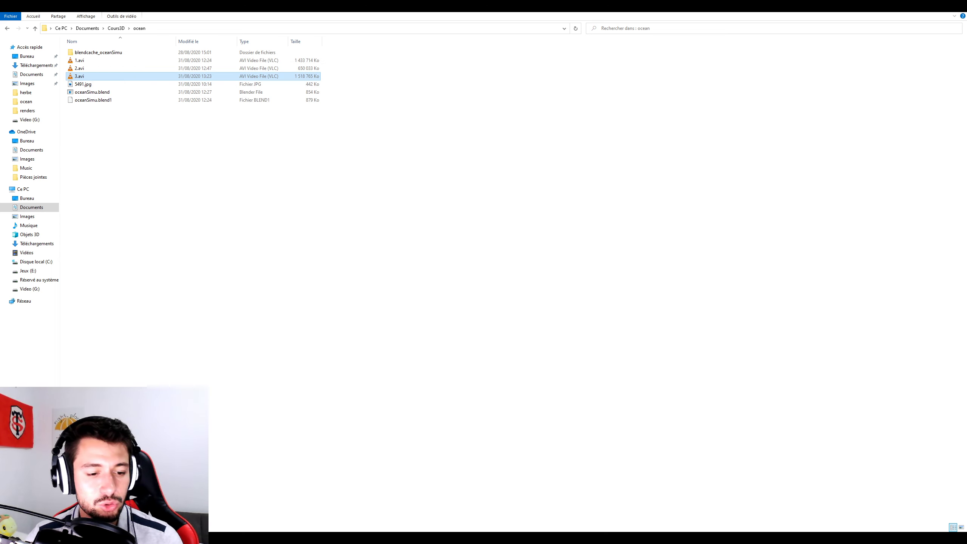
Switch back to Blender and enable Generate Foam in the plane's Ocean modifier, naming the foam data layer "ecume".
left_click(251, 524)
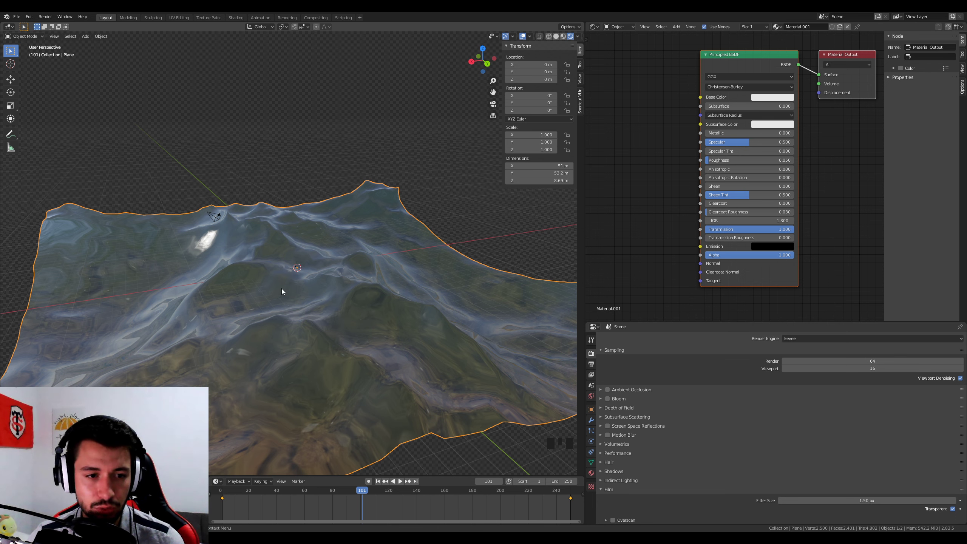
left_click(591, 419)
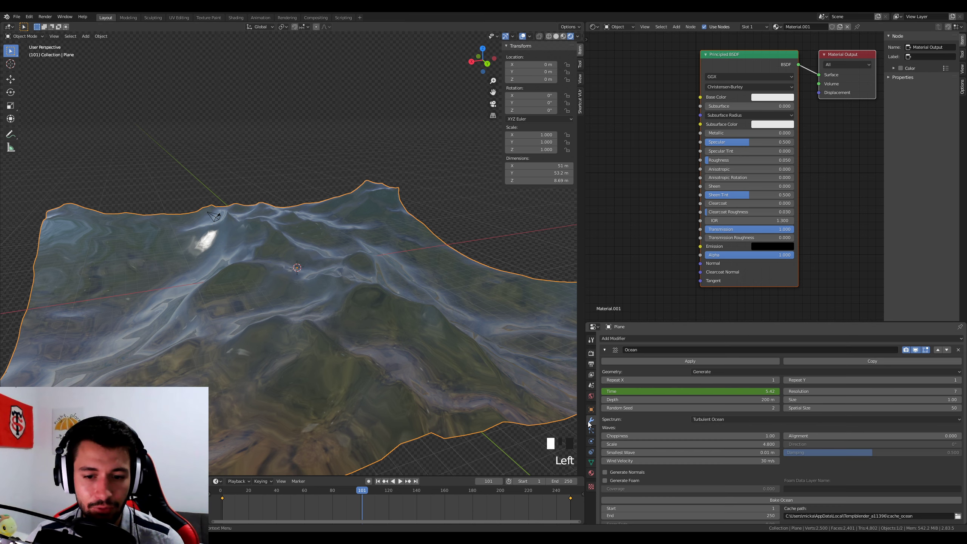
middle_click_drag(820, 472, 818, 434)
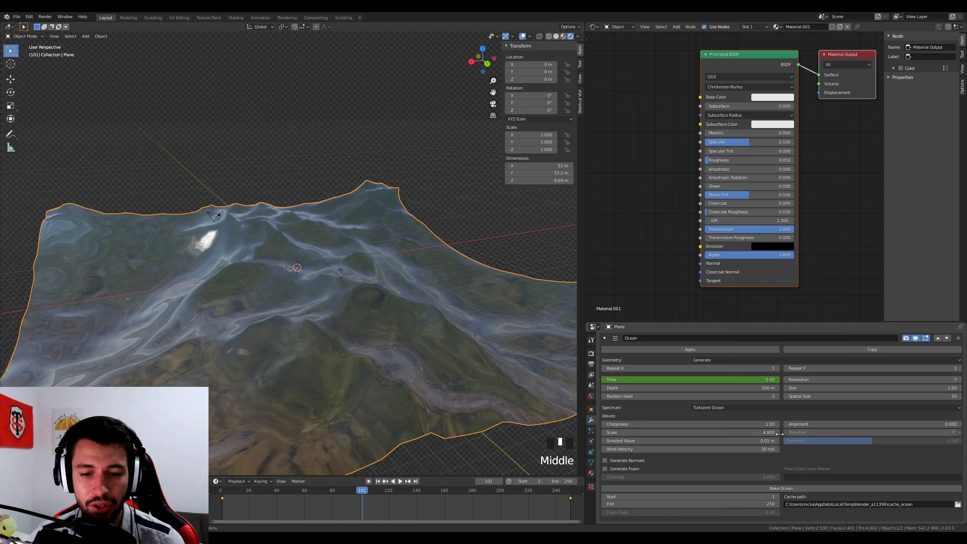
left_click(631, 469)
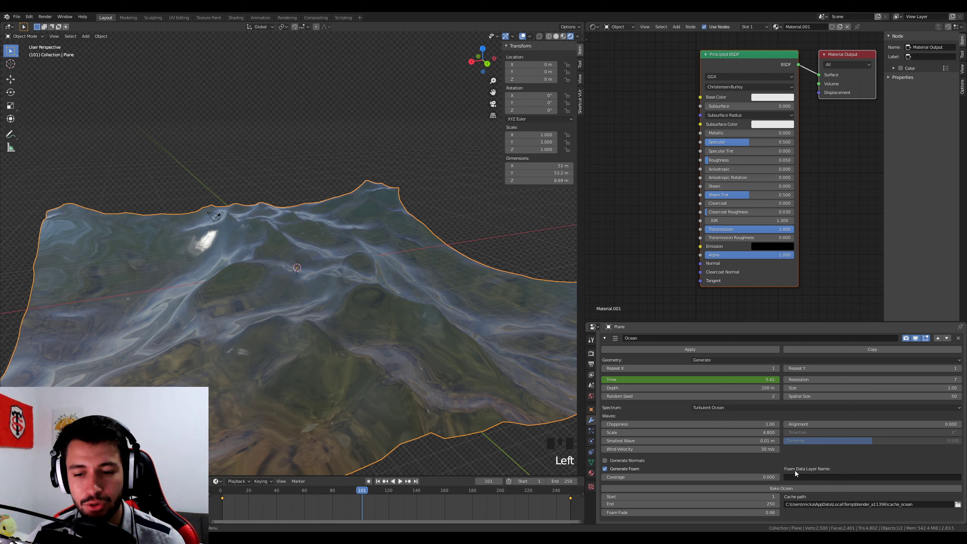
left_click(820, 475)
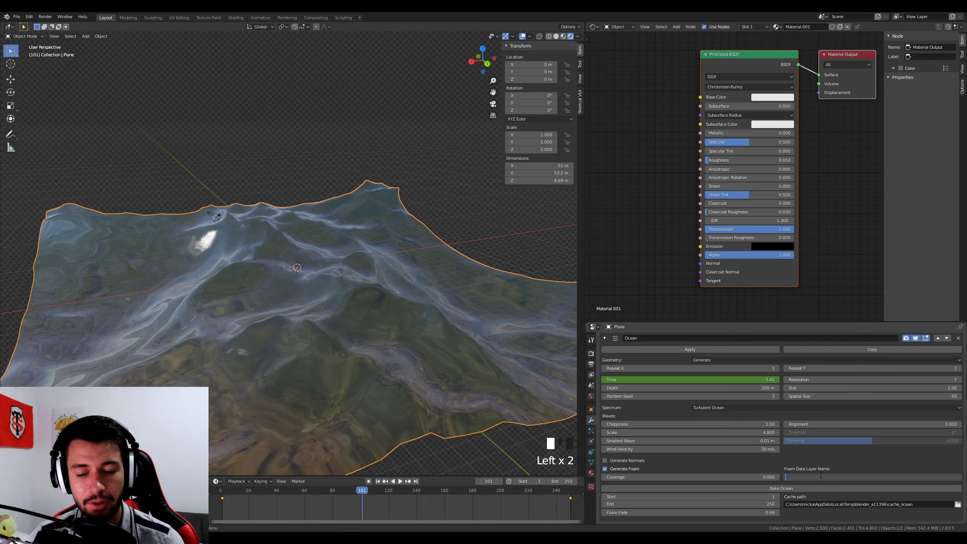
type("ecume")
key("Return")
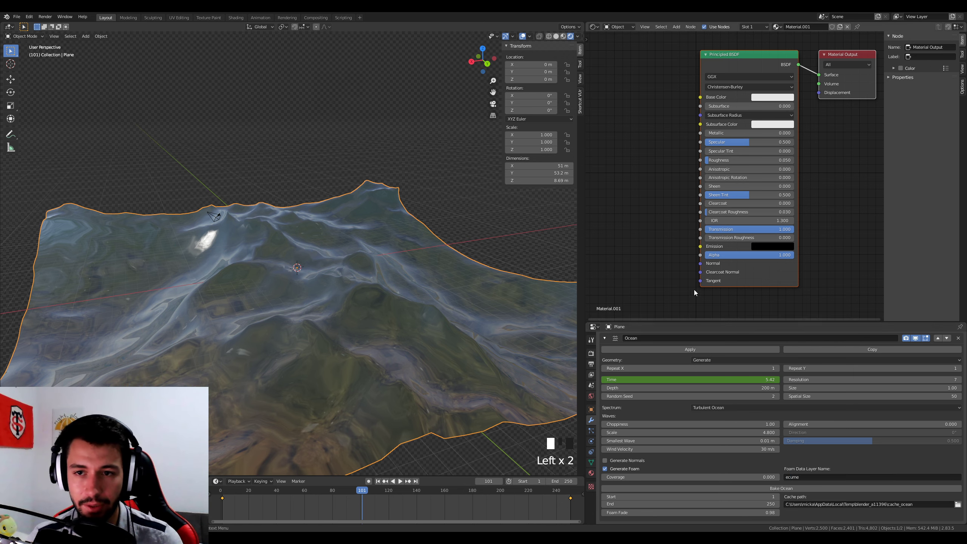
Add an Attribute node to the ocean material in the free space beside the Principled BSDF's inputs.
scroll(702, 259, "down", 6)
middle_click_drag(703, 241, 737, 242)
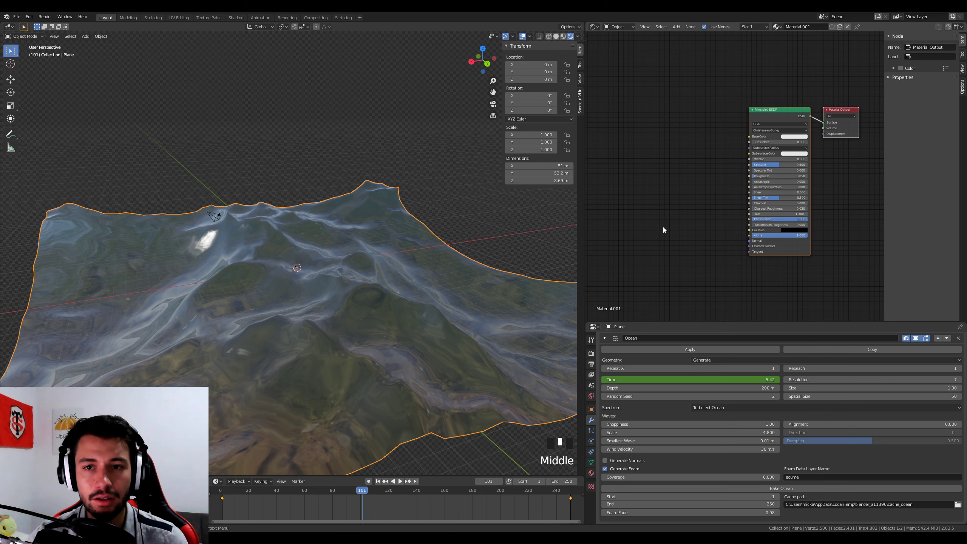
key("shift+a")
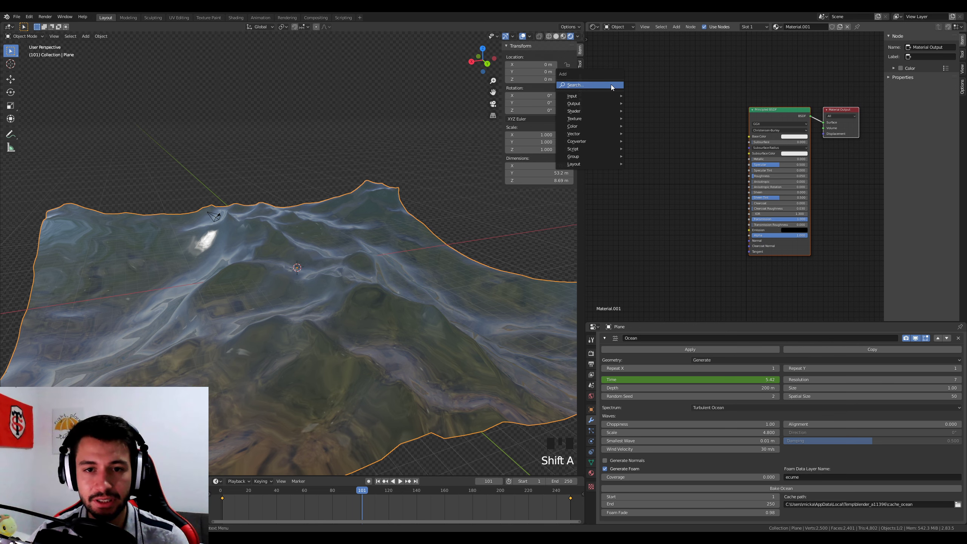
left_click(610, 85)
type("att")
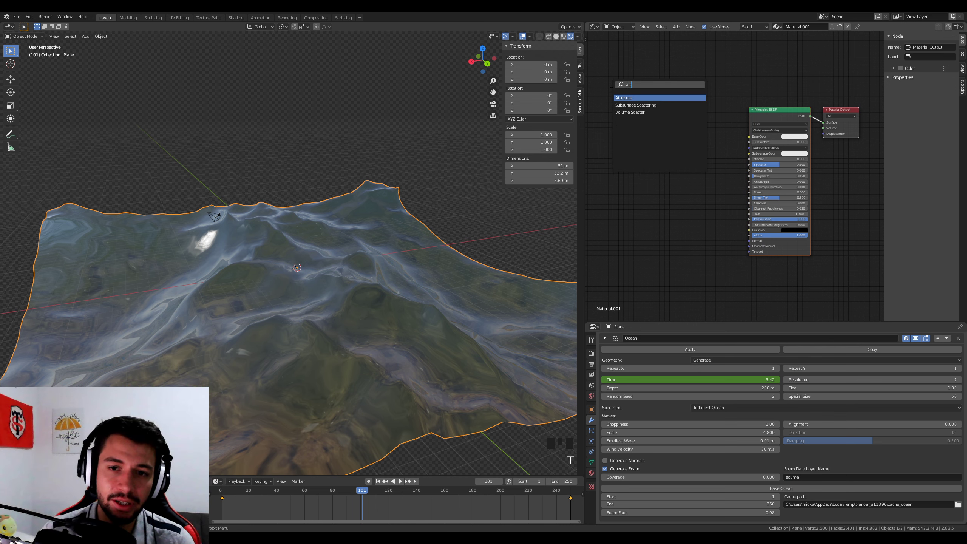
left_click(642, 97)
left_click(647, 118)
scroll(671, 170, "up", 4)
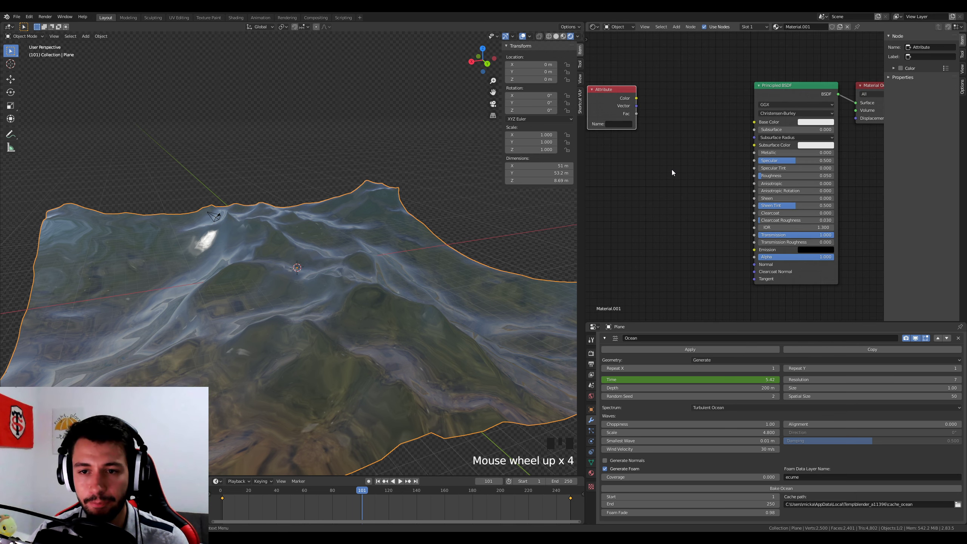
Connect the Attribute node's Fac output to the Principled BSDF's Base Color and set its Transmission to 0.
middle_click_drag(671, 169, 704, 180)
scroll(705, 179, "down", 3)
left_click_drag(679, 112, 788, 120)
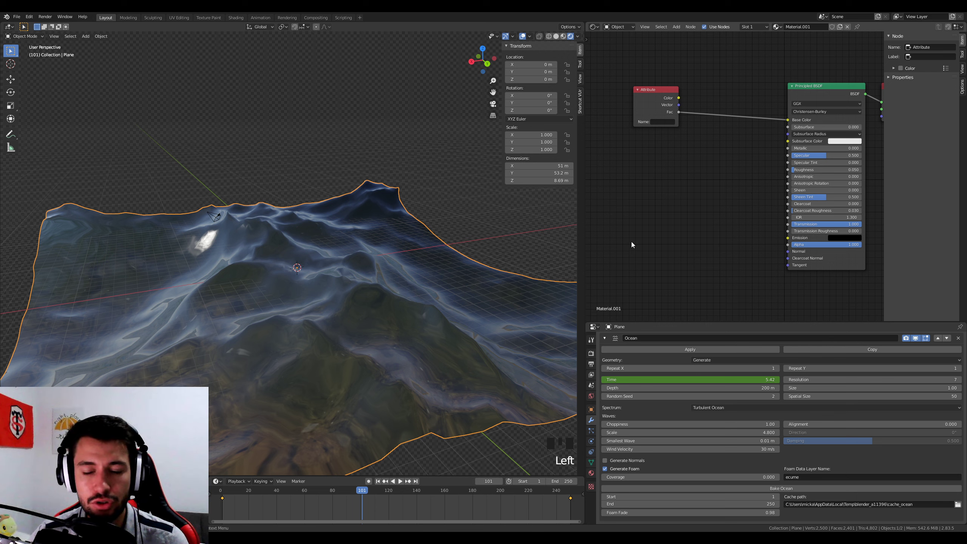
left_click_drag(817, 224, 787, 225)
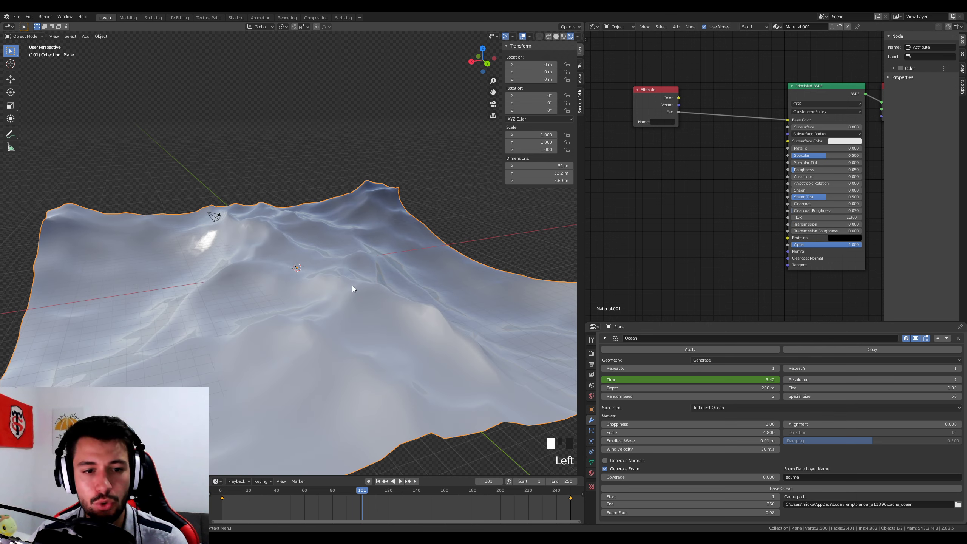
Set the Attribute node's name to "ecume" and play the animation to check the foam on the waves.
double_click(659, 121)
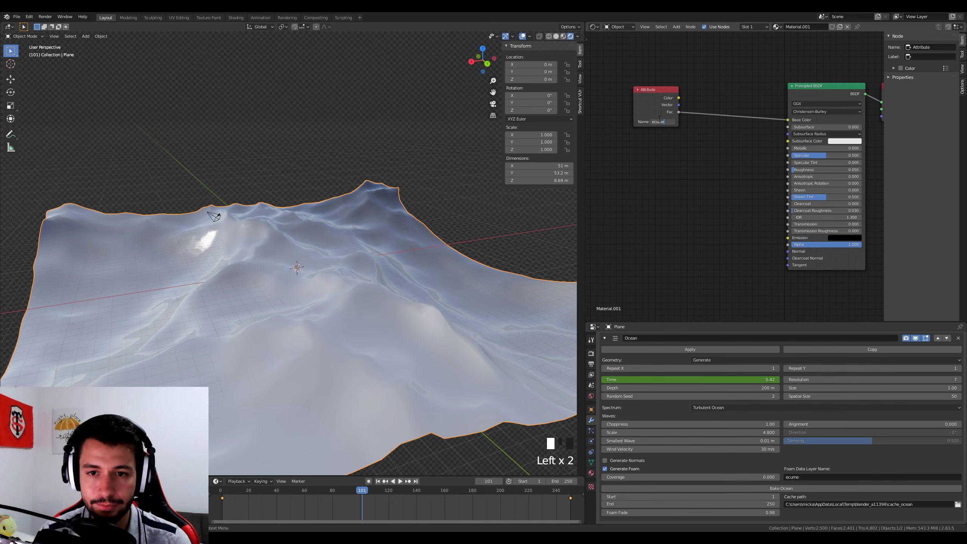
key("Return")
scroll(388, 304, "up", 3)
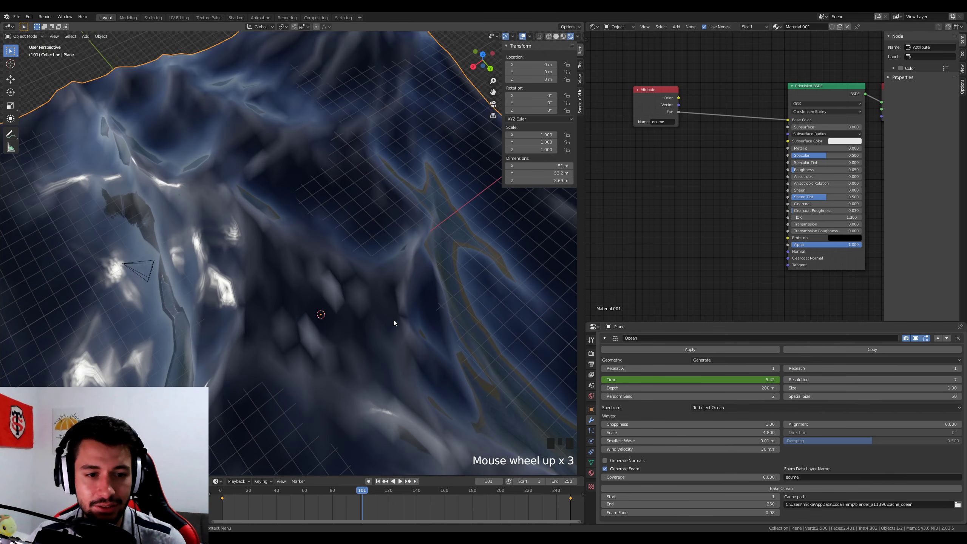
middle_click_drag(394, 322, 442, 289)
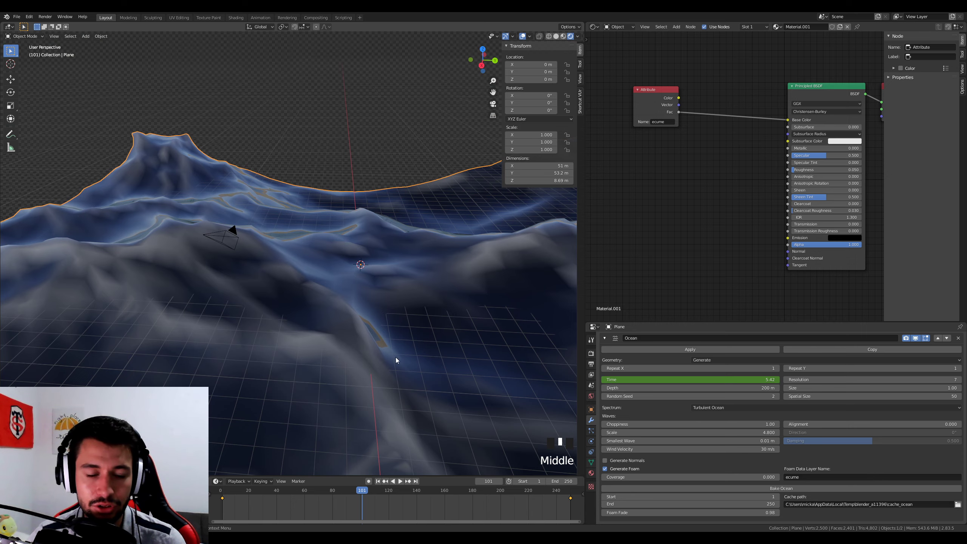
middle_click_drag(396, 360, 367, 338)
scroll(381, 320, "down", 4)
key("space")
key("space")
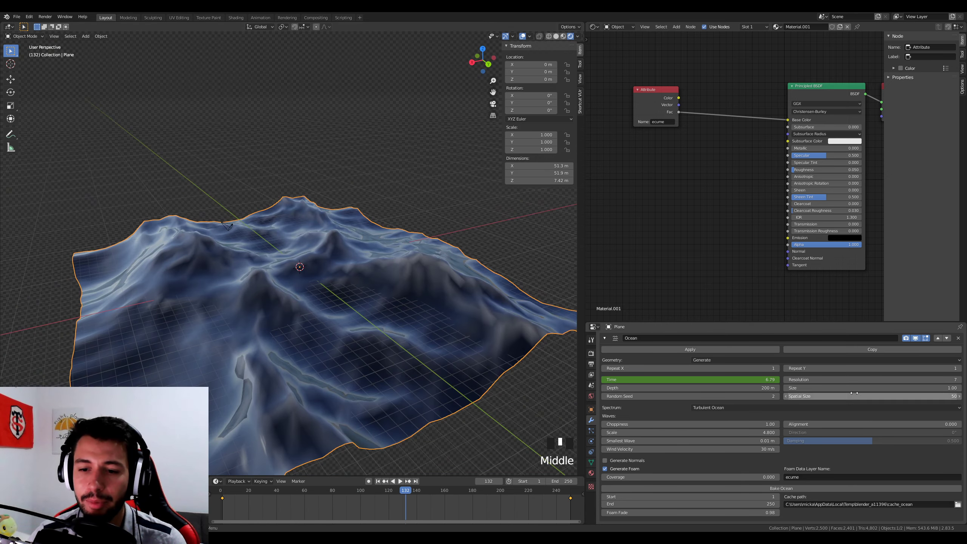
Set the Ocean modifier's Resolution to 15 and play the animation to inspect the foam on the waves.
left_click(819, 379)
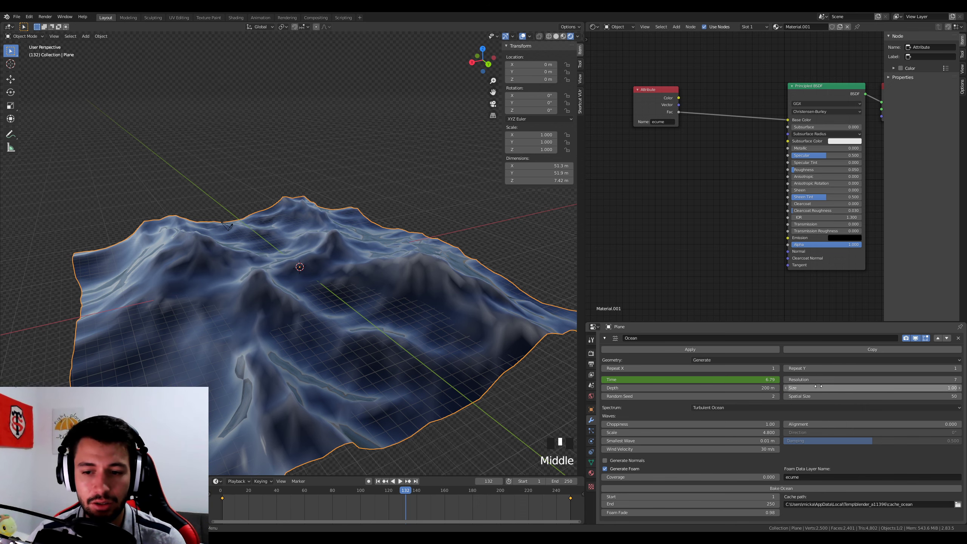
type("15")
key("Return")
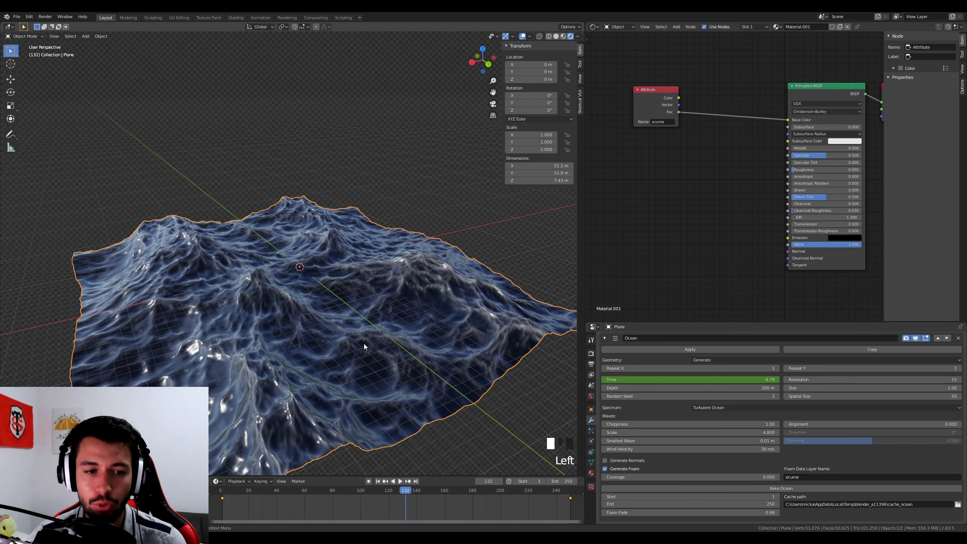
scroll(361, 342, "up", 2)
key("space")
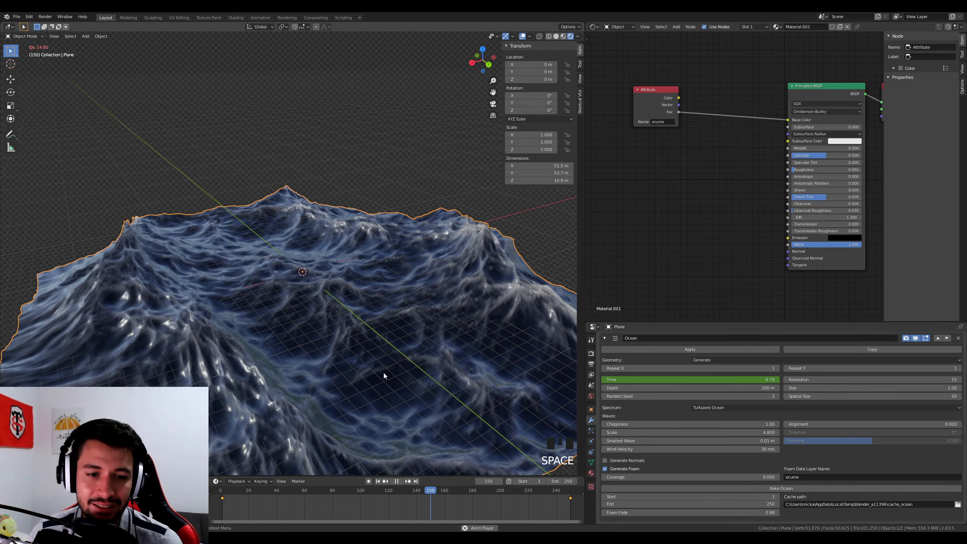
key("space")
middle_click_drag(361, 329, 147, 282)
scroll(356, 322, "up", 3)
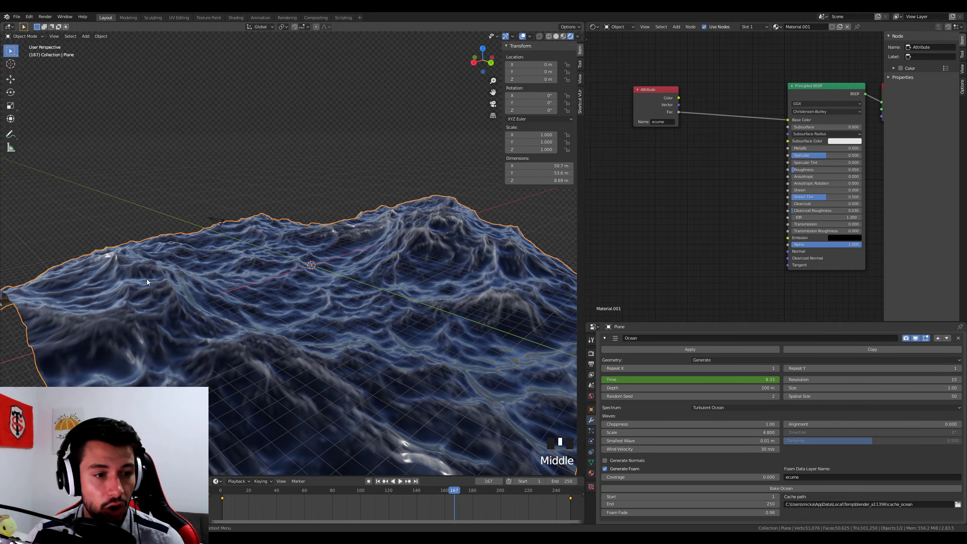
scroll(403, 369, "up", 2)
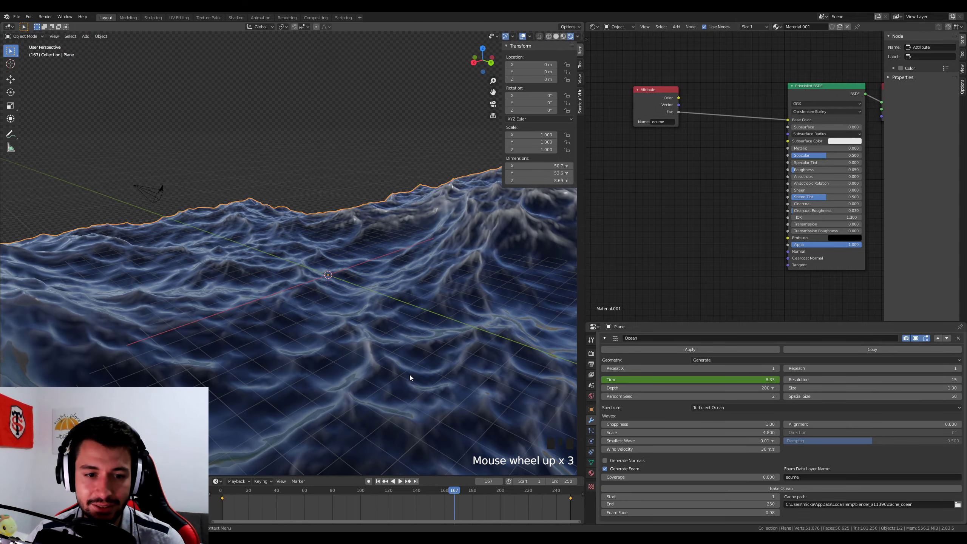
scroll(409, 374, "down", 4)
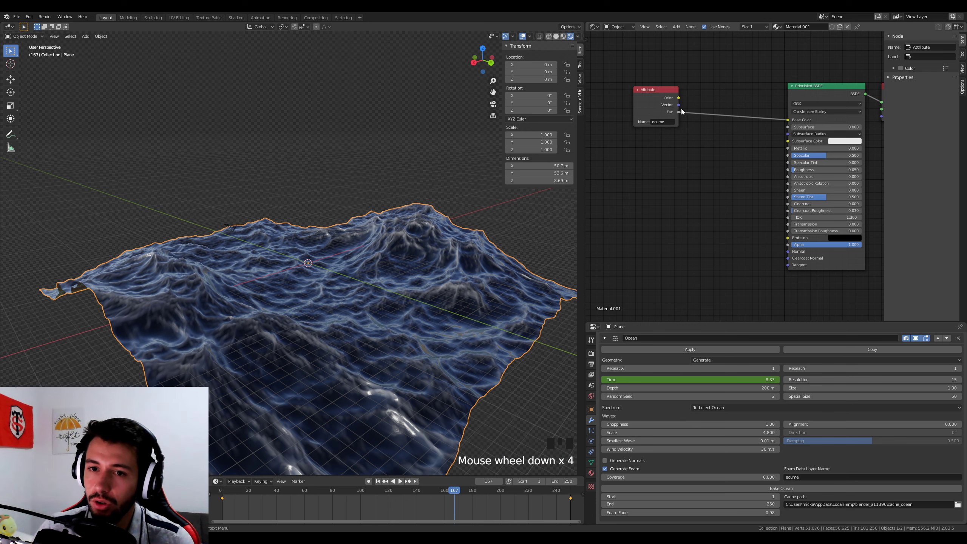
Disconnect the Attribute node from the Principled BSDF's Base Color and set Transmission back to 1.
left_click_drag(659, 90, 657, 93)
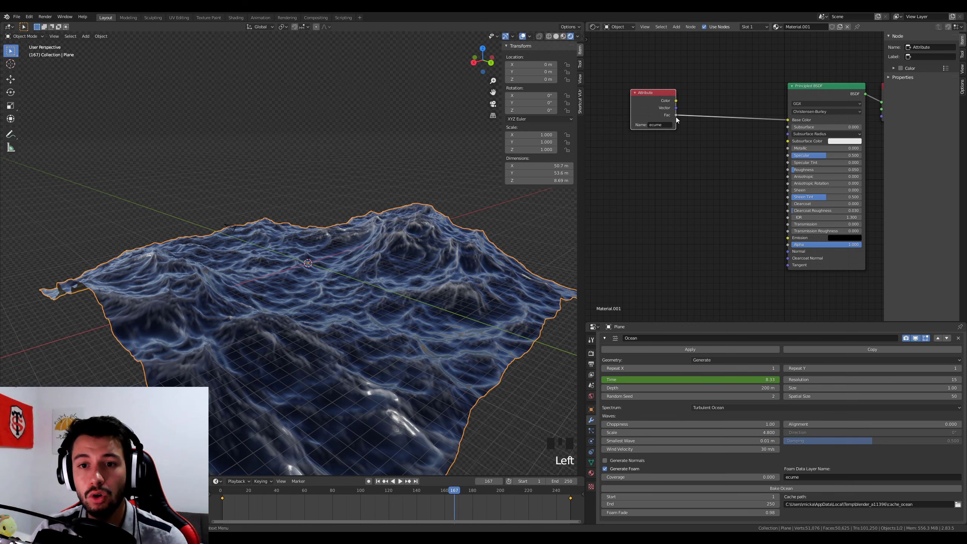
scroll(644, 110, "up", 3)
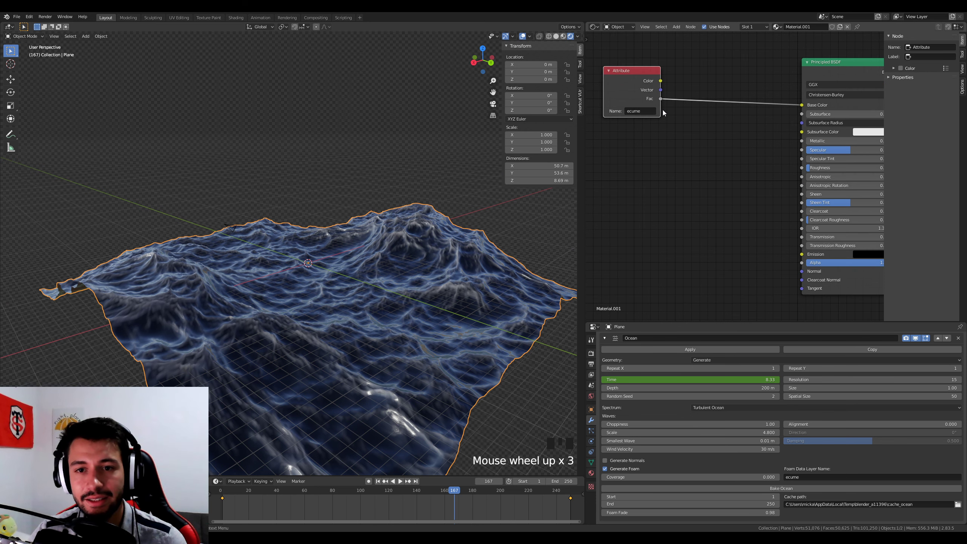
scroll(636, 74, "down", 8)
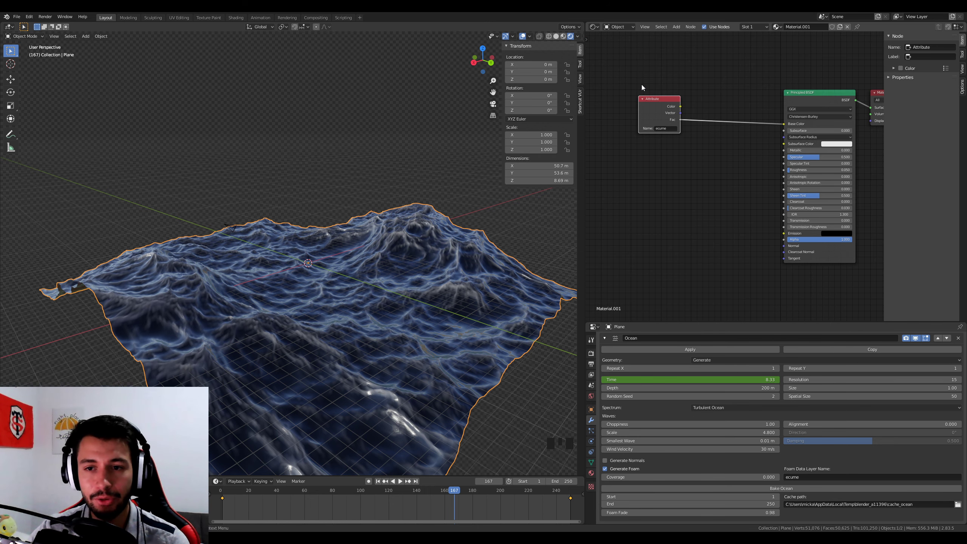
middle_click_drag(750, 156, 700, 102)
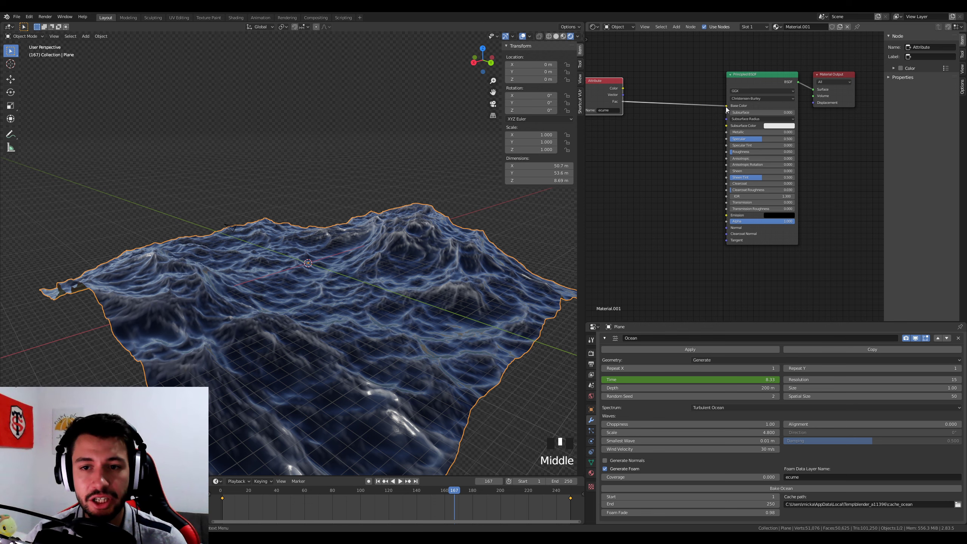
left_click_drag(726, 105, 656, 102)
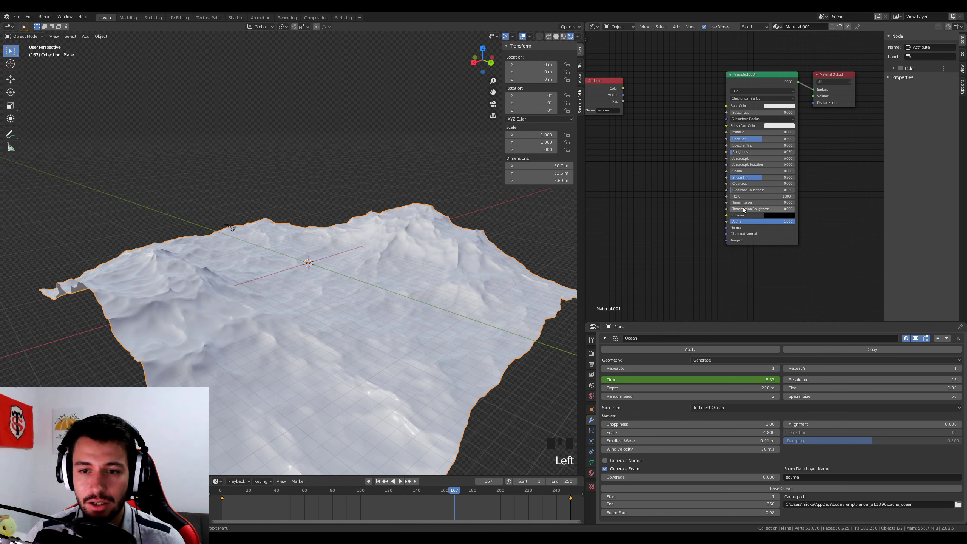
left_click_drag(743, 202, 792, 202)
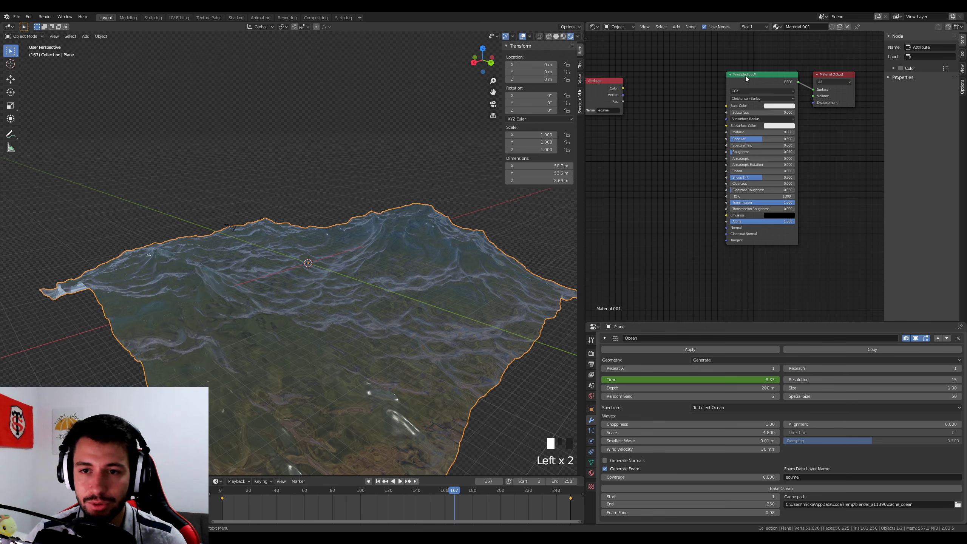
Add a Mix Shader node between the Principled BSDF and the Material Output, moving the BSDF away to make room.
left_click_drag(745, 76, 605, 116)
key("shift+a")
left_click(713, 148)
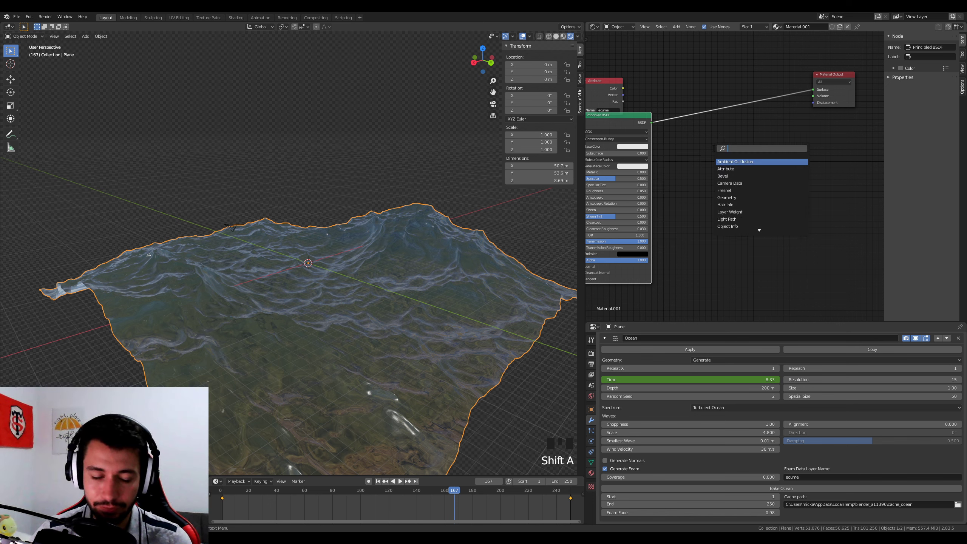
type("mix")
key("Return")
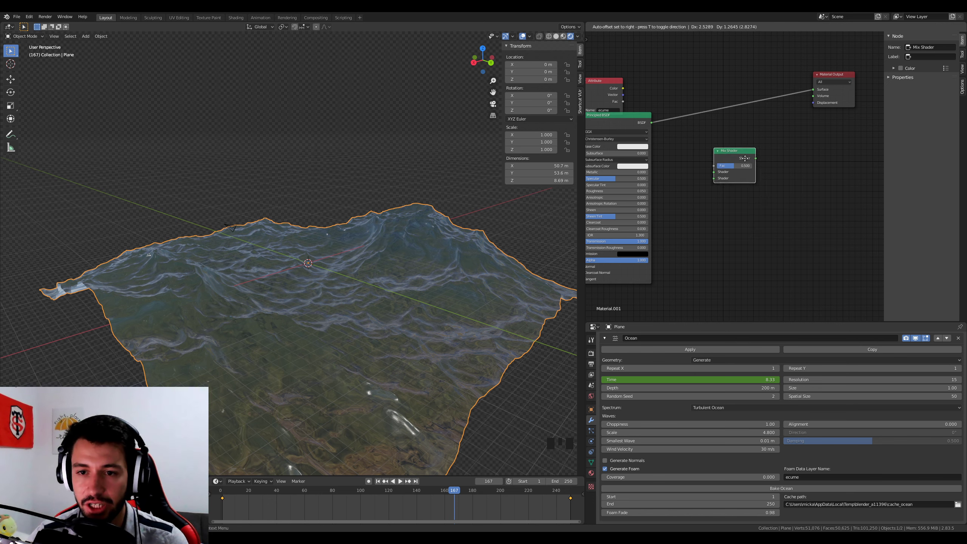
left_click(745, 109)
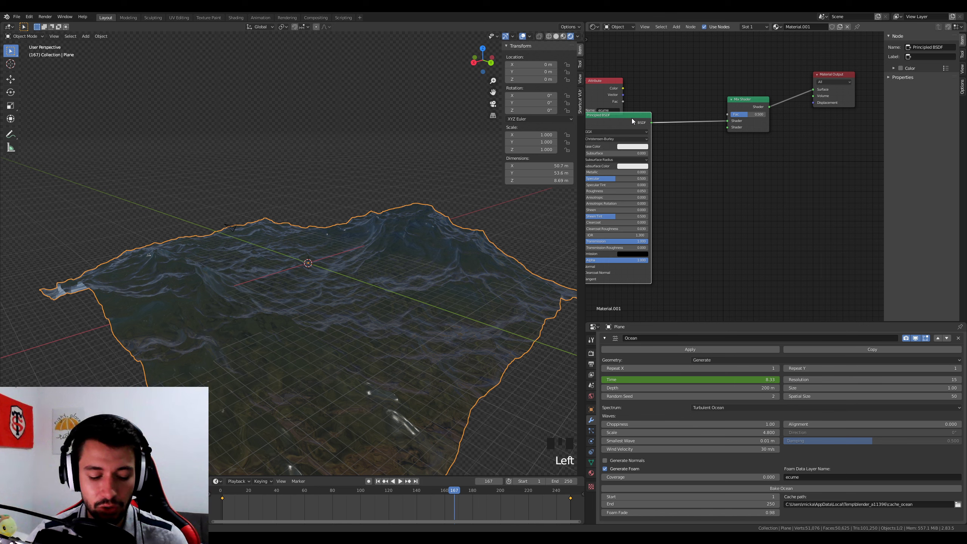
Duplicate the Principled BSDF node and connect the copy to the Mix Shader's second Shader input.
middle_click_drag(631, 118, 660, 112)
left_click(744, 227)
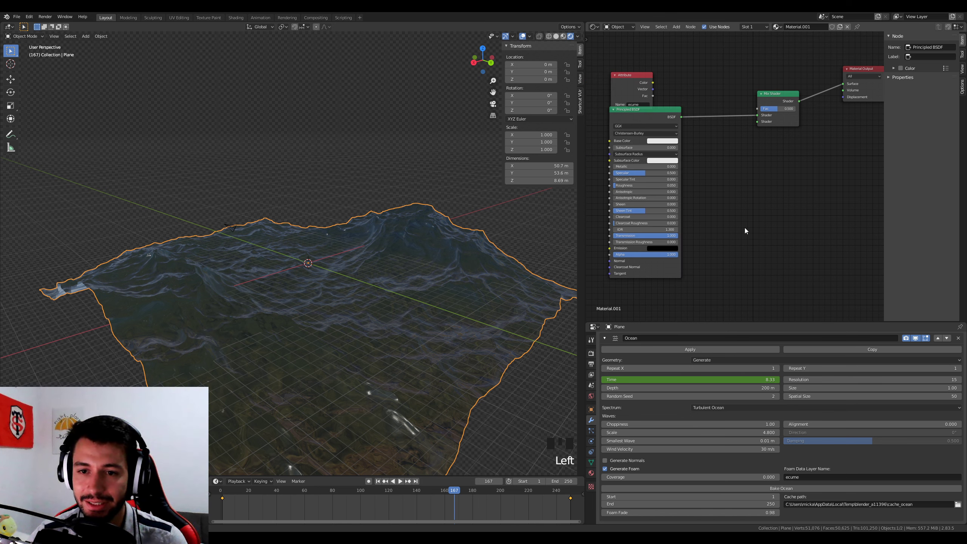
left_click(654, 122)
key("ctrl+c")
key("ctrl+v")
mouse_move(654, 122)
left_mouse_down()
mouse_move(736, 186)
mouse_move(760, 161)
mouse_move(757, 122)
left_mouse_up()
Connect the Attribute node's Fac output to the Mix Shader's Fac input and spread out the Attribute and both BSDF nodes.
mouse_move(647, 75)
left_mouse_down()
mouse_move(675, 57)
mouse_move(673, 66)
mouse_move(757, 108)
left_mouse_up()
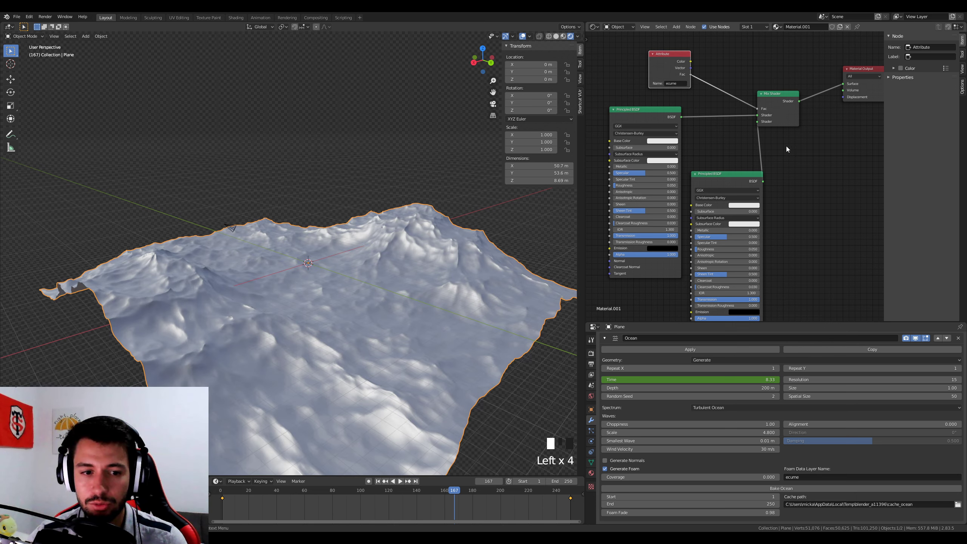
left_click_drag(671, 54, 644, 49)
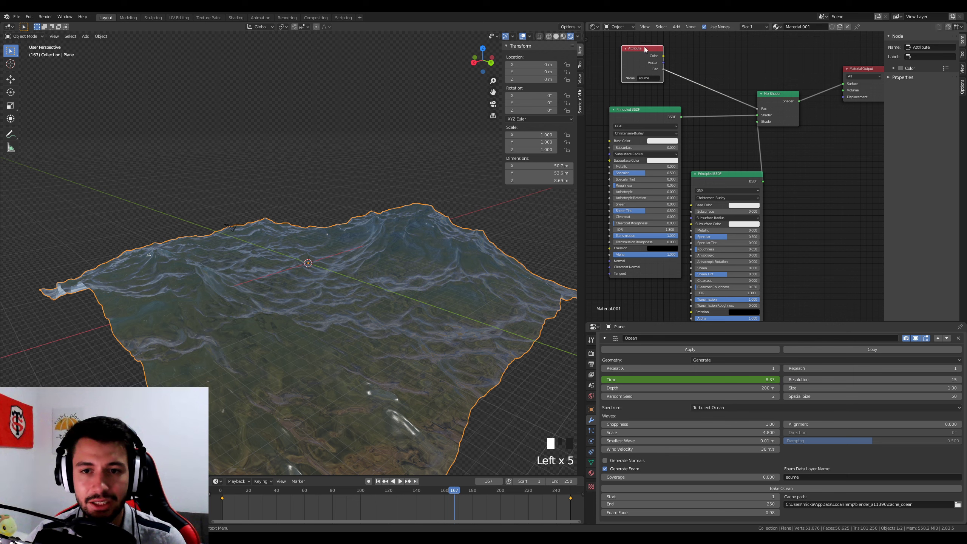
left_click_drag(660, 110, 640, 105)
left_click_drag(722, 182, 708, 183)
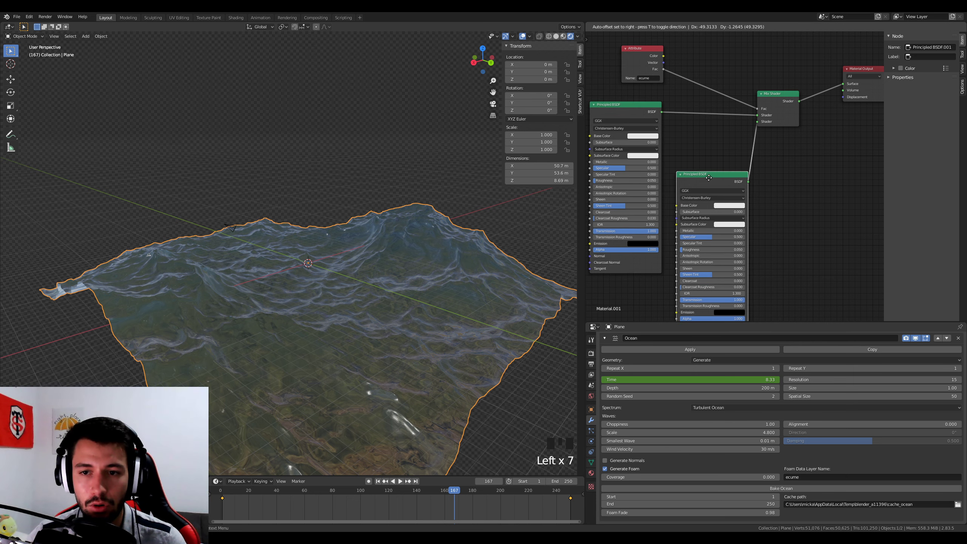
Raise the duplicated BSDF node slightly and tint the original Principled BSDF's Base Color a pale blue-violet.
middle_click_drag(436, 314, 419, 319)
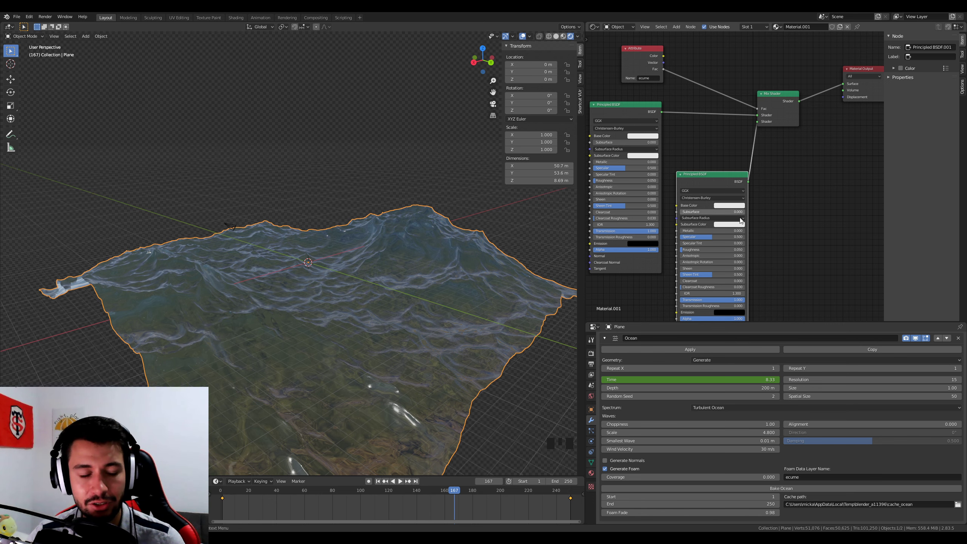
middle_click_drag(380, 307, 428, 313)
scroll(428, 312, "up", 2)
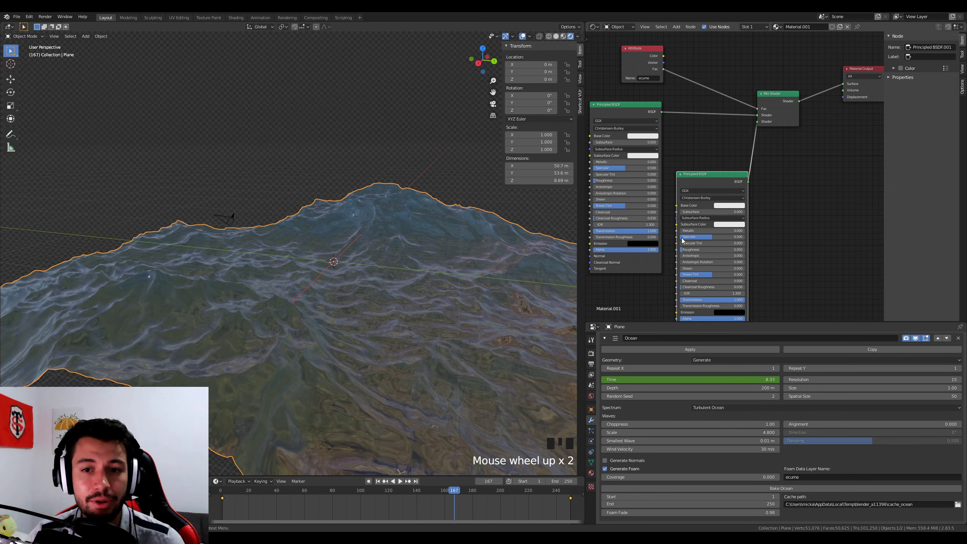
left_click(730, 206)
left_click_drag(729, 206, 731, 185)
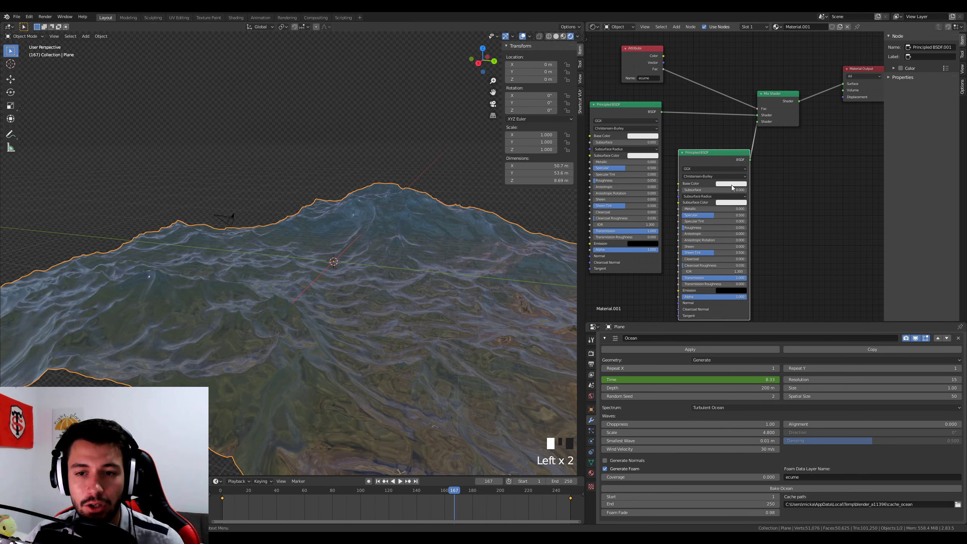
left_click(641, 136)
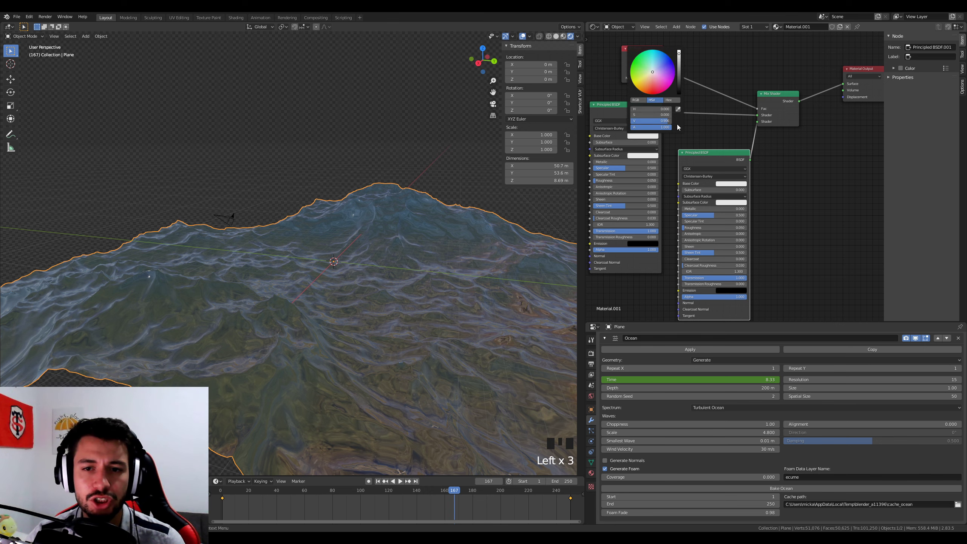
left_click(656, 71)
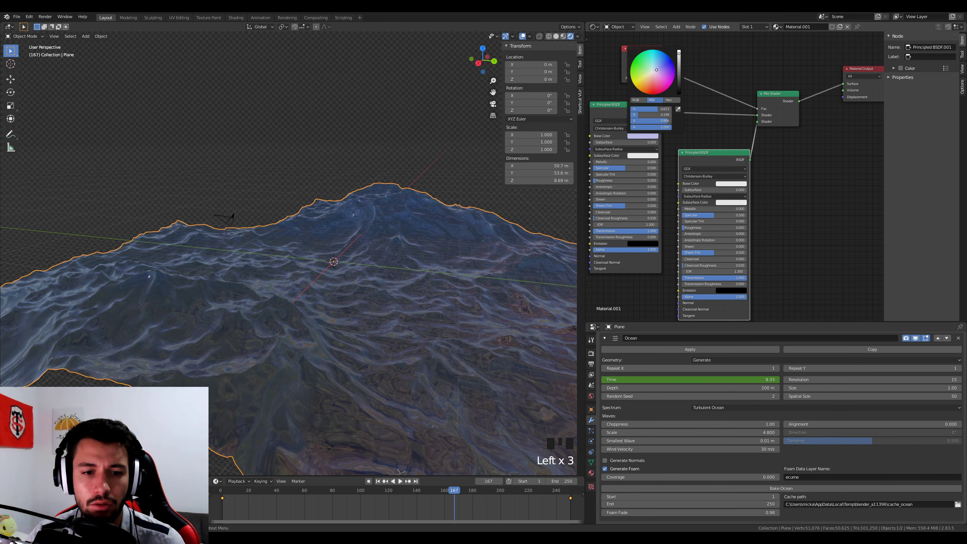
middle_click_drag(365, 281, 421, 279)
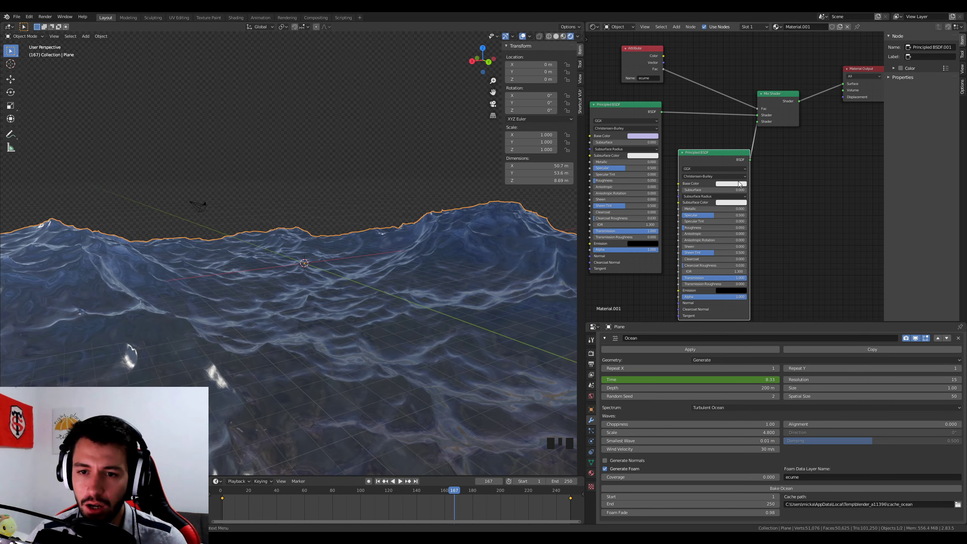
Lower the Transmission of the duplicated Principled BSDF, trying 0.8 before settling on 0.
double_click(739, 278)
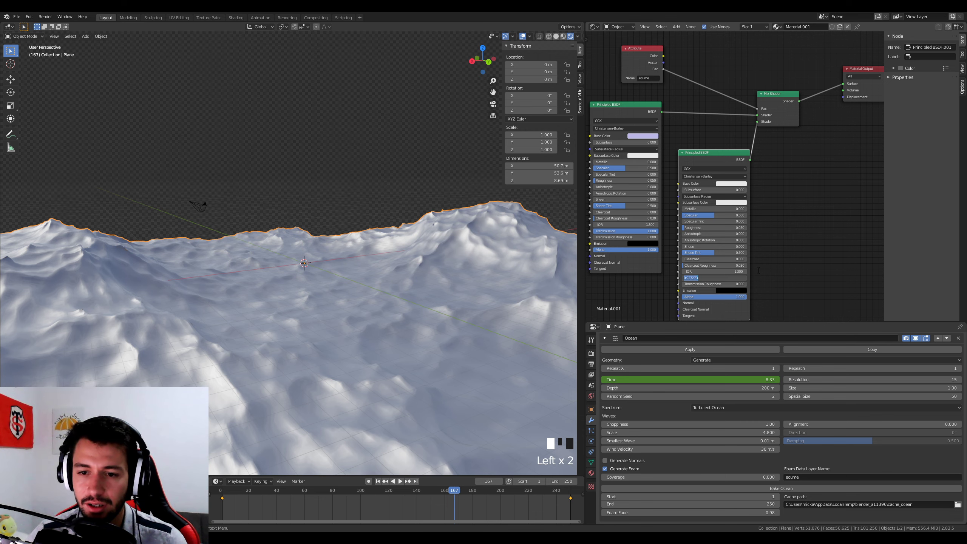
type("0.8")
key("Return")
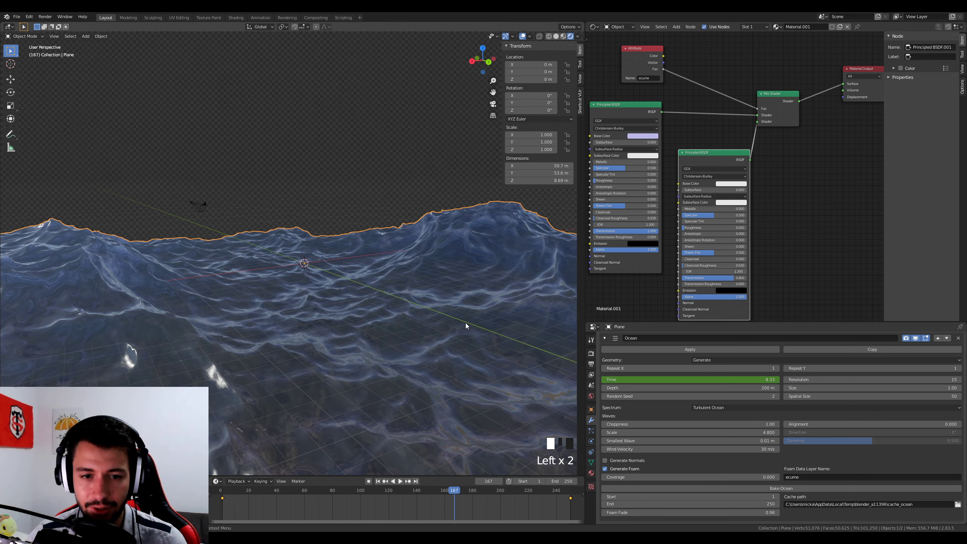
mouse_move(465, 323)
middle_mouse_down()
mouse_move(490, 321)
mouse_move(479, 322)
middle_mouse_up()
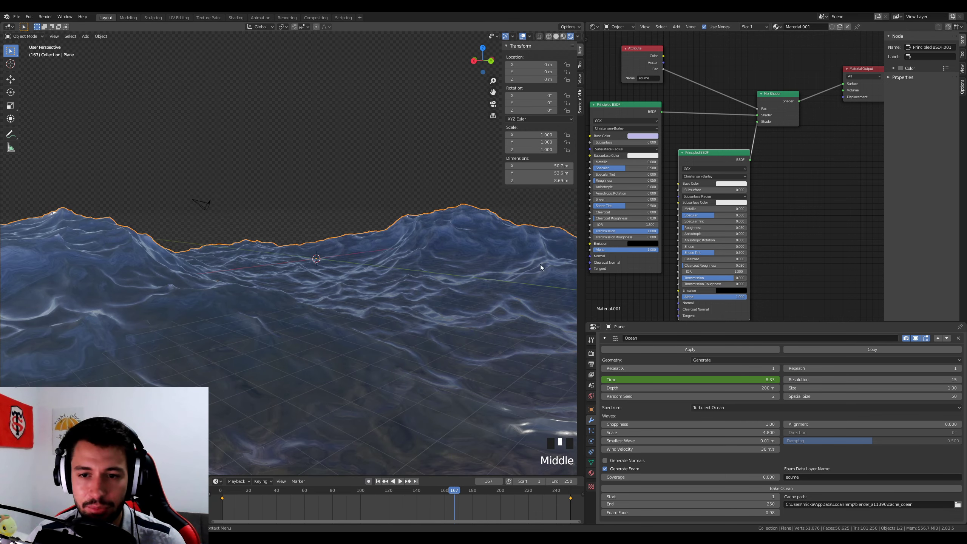
left_click_drag(716, 278, 683, 277)
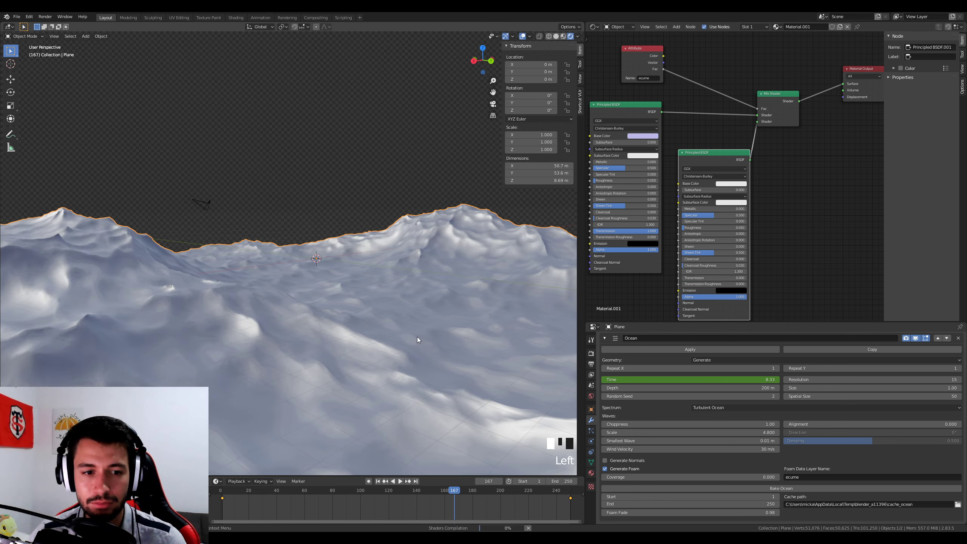
Set the Transmission of the duplicated Principled BSDF to 0.75.
middle_click_drag(415, 337, 373, 360)
scroll(438, 326, "up", 2)
scroll(385, 309, "up", 2)
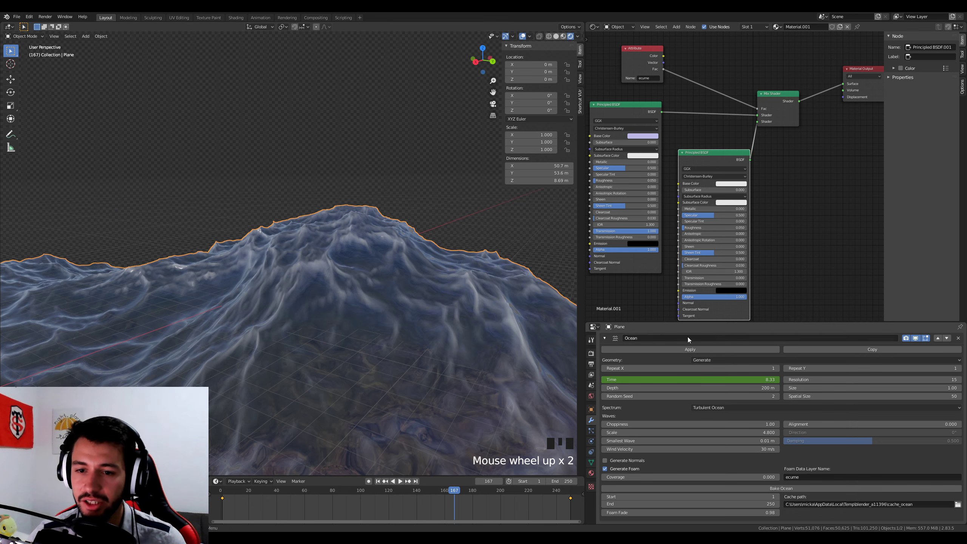
left_click_drag(709, 281, 731, 277)
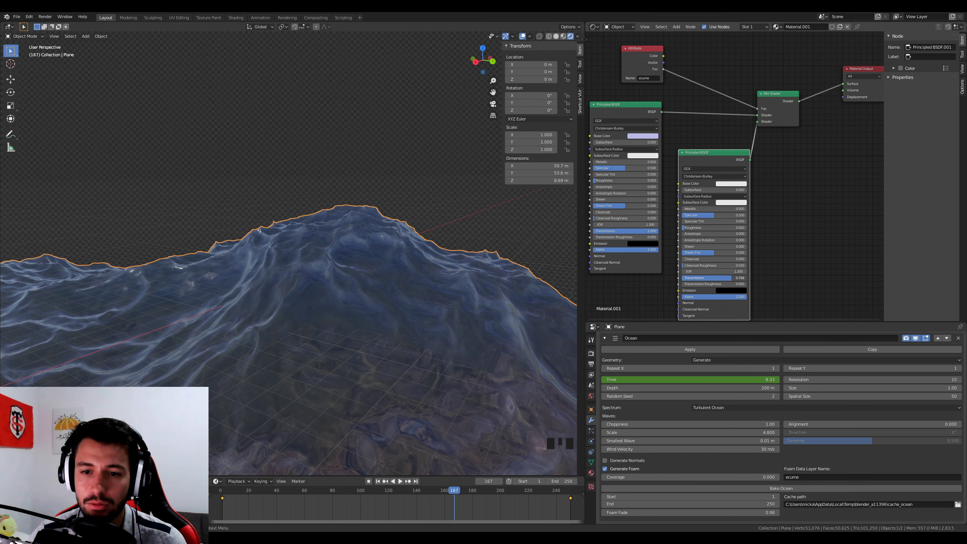
left_click(738, 274)
key("Return")
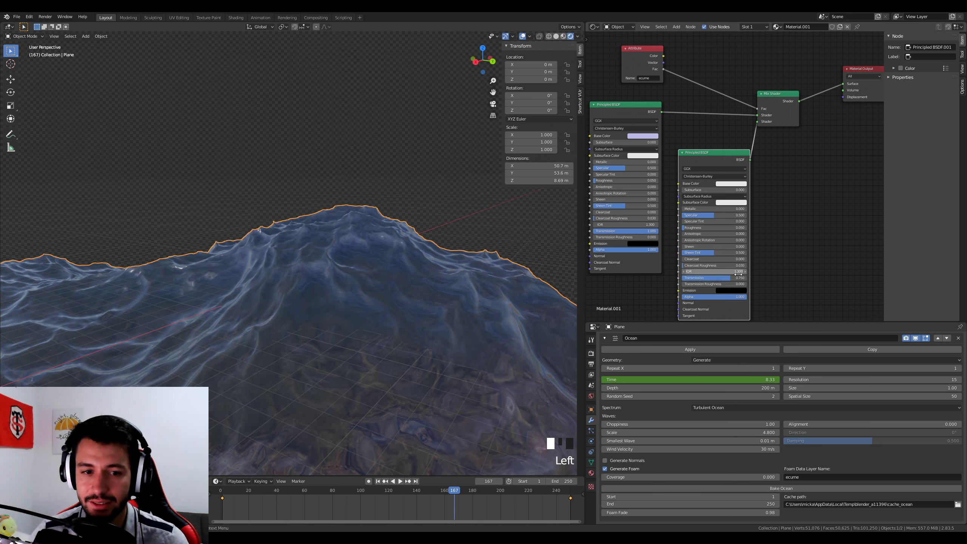
Set the Roughness of the duplicated Principled BSDF to 0.2.
left_click(700, 226)
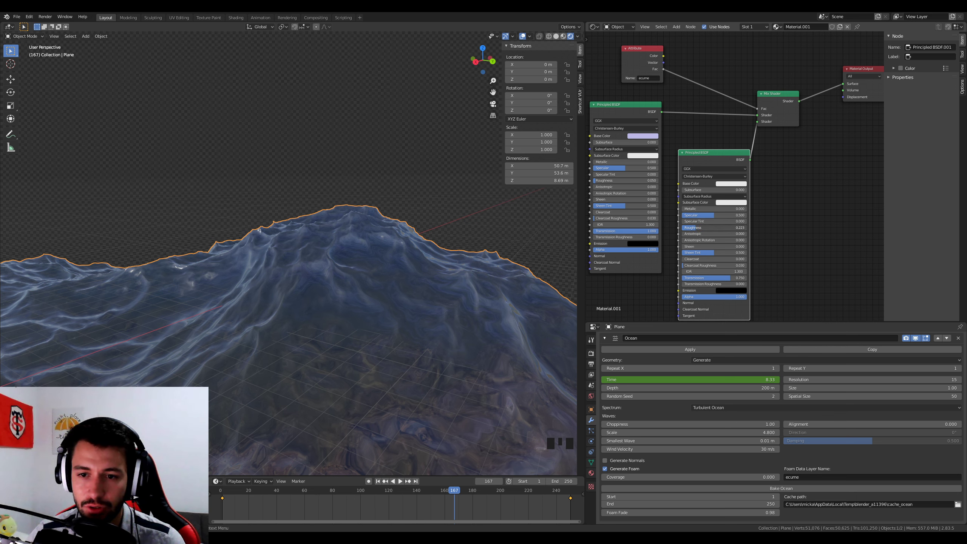
left_click(700, 227)
type("0.2")
key("Return")
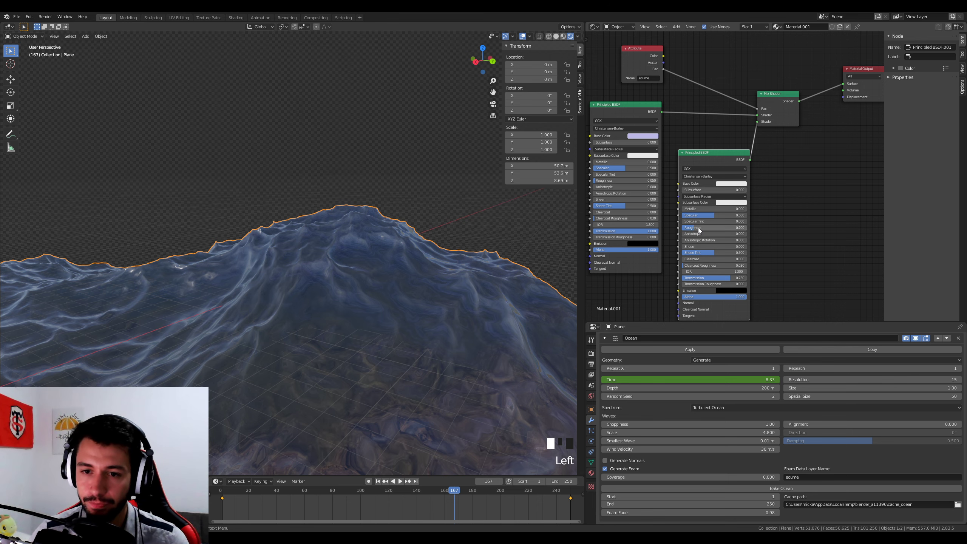
Raise the Ocean modifier's Resolution to 30 and check the wave detail up close.
mouse_move(434, 297)
middle_mouse_down()
mouse_move(410, 291)
mouse_move(426, 307)
middle_mouse_up()
left_click(849, 380)
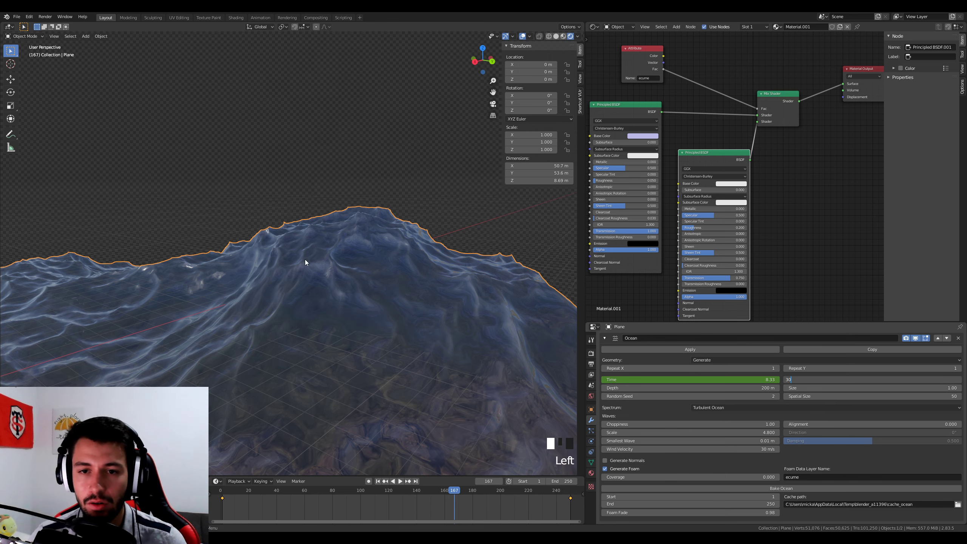
key("Return")
scroll(306, 258, "down", 2)
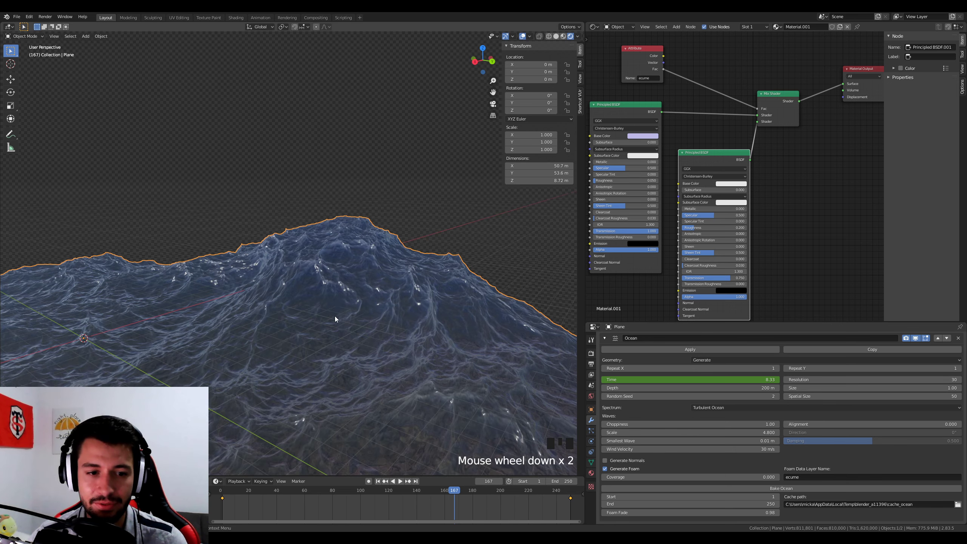
mouse_move(335, 315)
middle_mouse_down()
mouse_move(391, 357)
mouse_move(362, 364)
mouse_move(343, 328)
middle_mouse_up()
scroll(340, 339, "up", 2)
Link the original Principled BSDF directly to the Material Output's Surface for comparison, and restore the Mix Shader link.
middle_click_drag(703, 113, 679, 112)
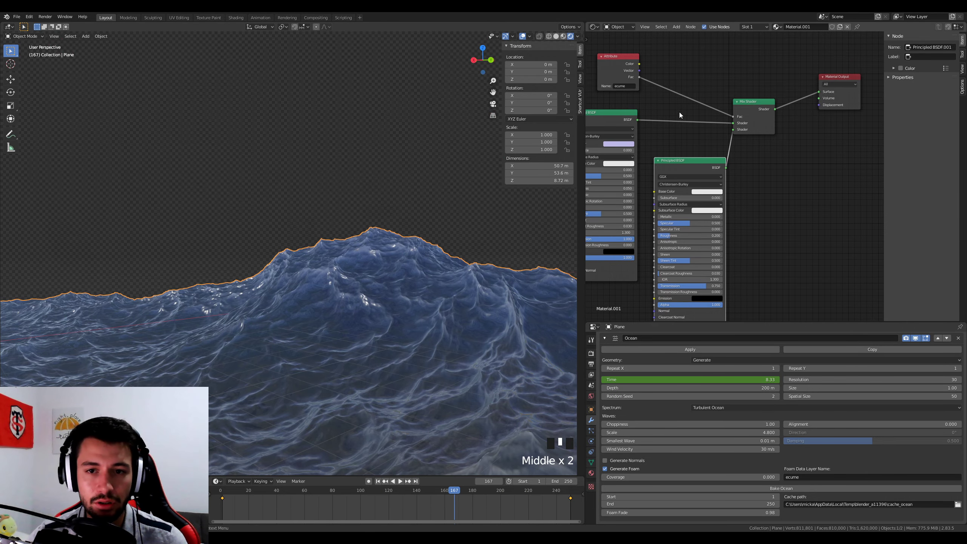
left_click_drag(637, 120, 818, 91)
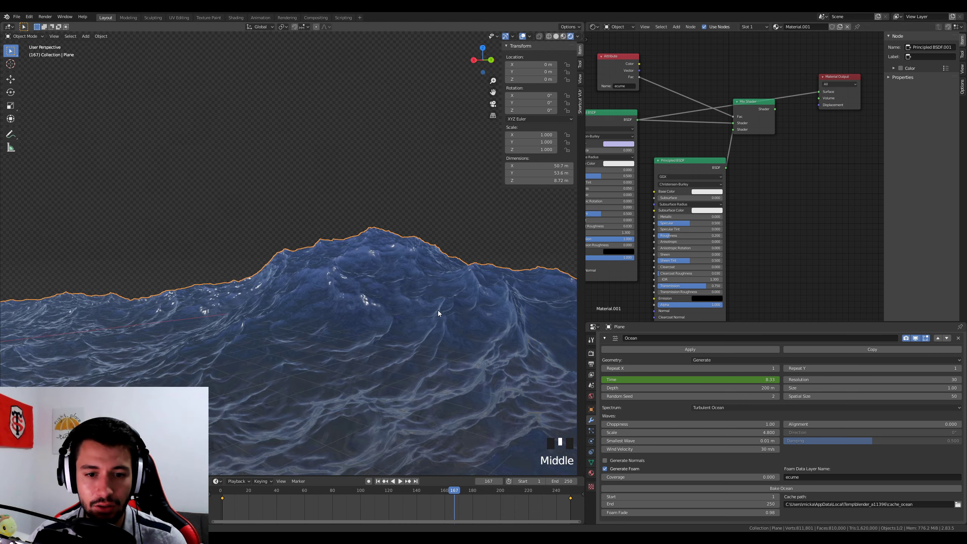
mouse_move(438, 310)
middle_mouse_down()
mouse_move(451, 304)
mouse_move(440, 322)
mouse_move(441, 309)
mouse_move(370, 297)
middle_mouse_up()
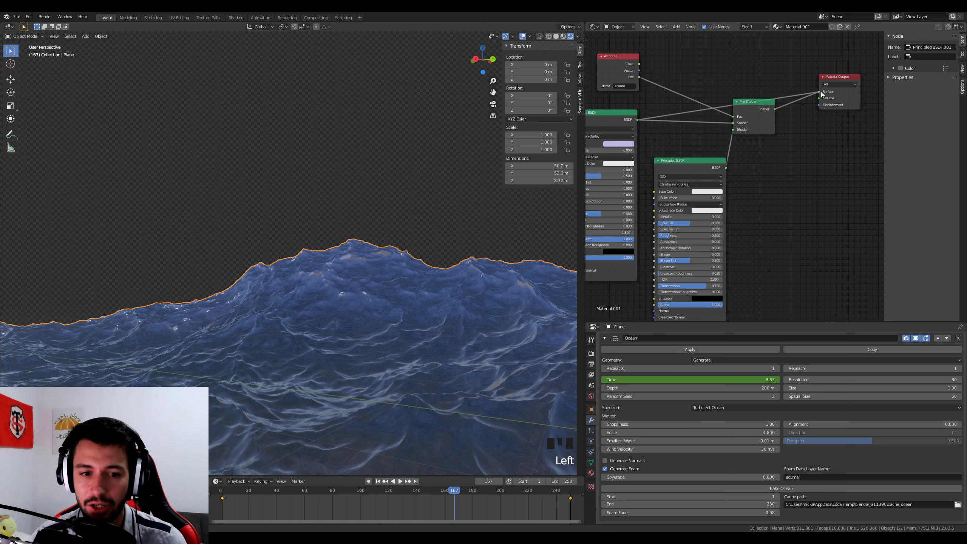
left_click_drag(821, 92, 821, 92)
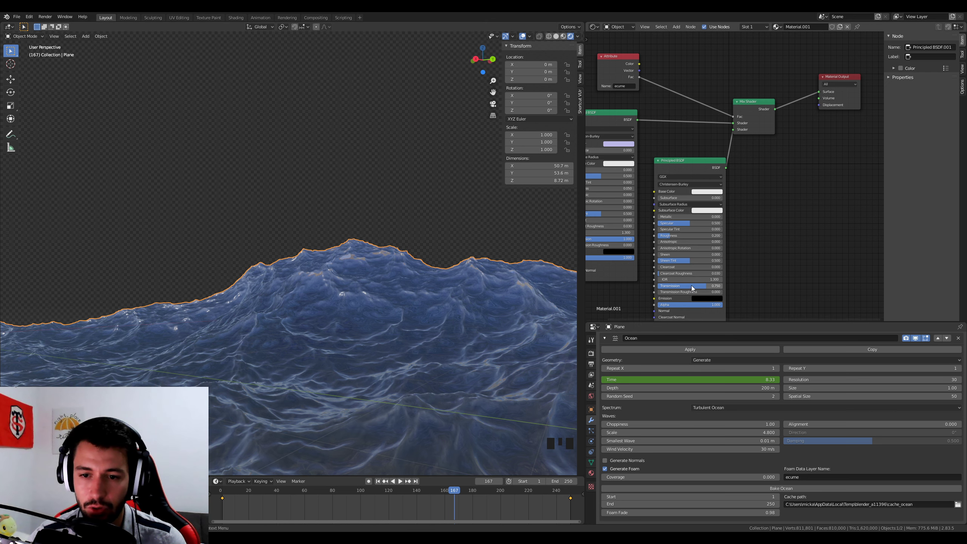
Lower the Transmission of the duplicated Principled BSDF to about 0.52 and inspect the foam on the waves.
mouse_move(692, 286)
left_mouse_down()
mouse_move(659, 286)
mouse_move(697, 285)
left_mouse_up()
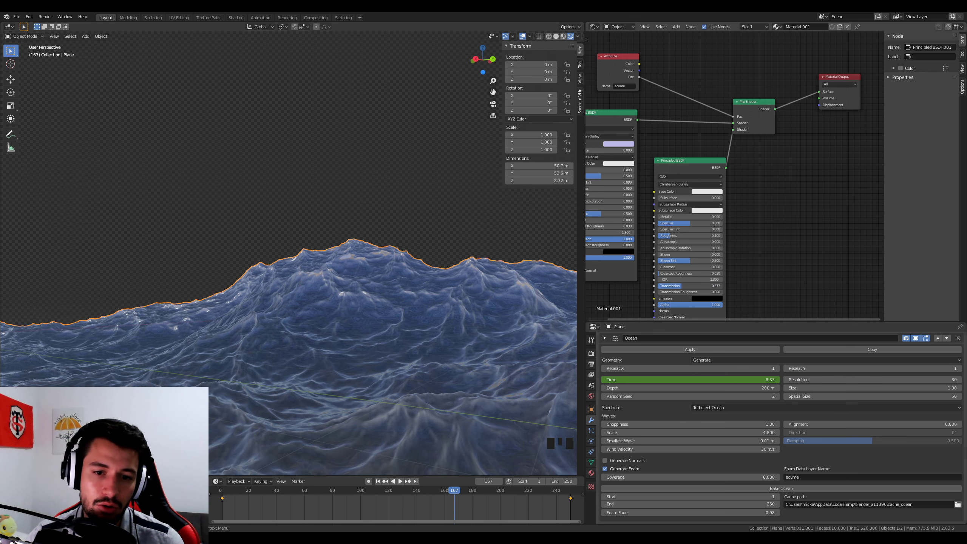
left_click_drag(688, 286, 692, 286)
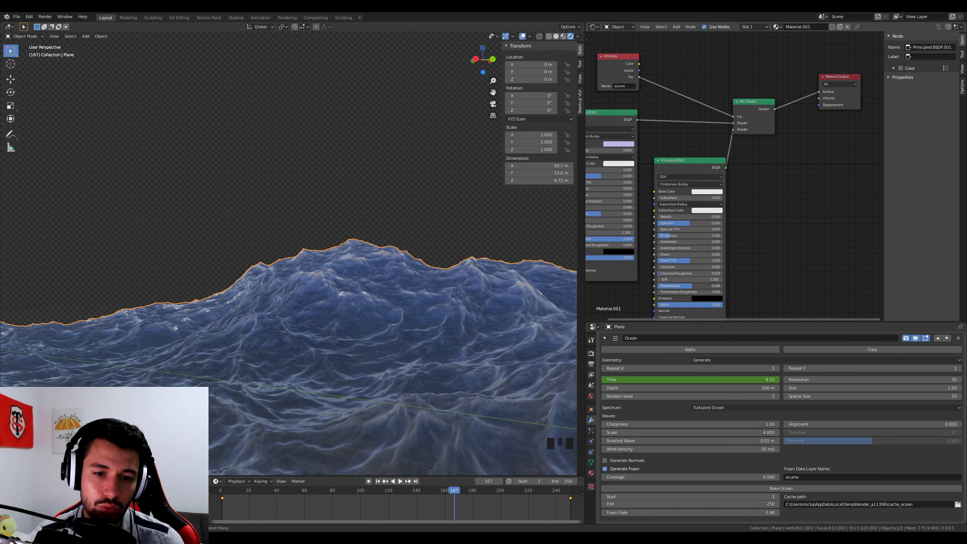
scroll(407, 290, "down", 4)
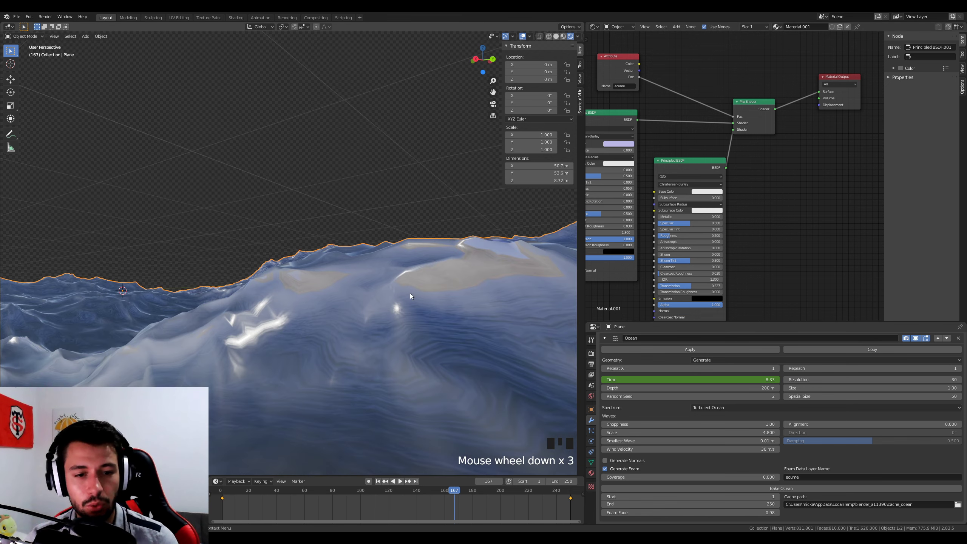
middle_click_drag(410, 299, 457, 320)
scroll(420, 317, "down", 3)
scroll(458, 319, "up", 2)
scroll(393, 302, "down", 2)
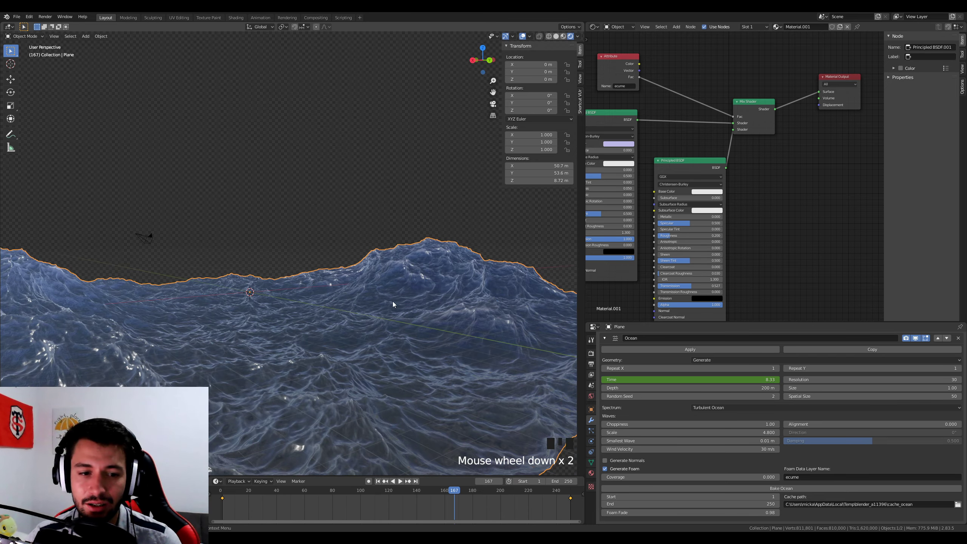
Darken the original Principled BSDF's Base Color to a medium blue-violet.
middle_click_drag(684, 136, 765, 130)
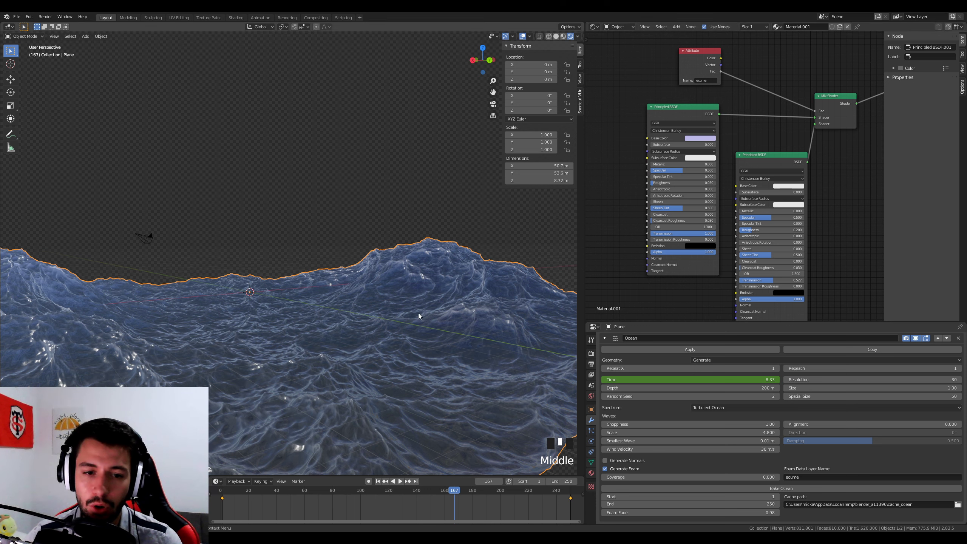
left_click(705, 138)
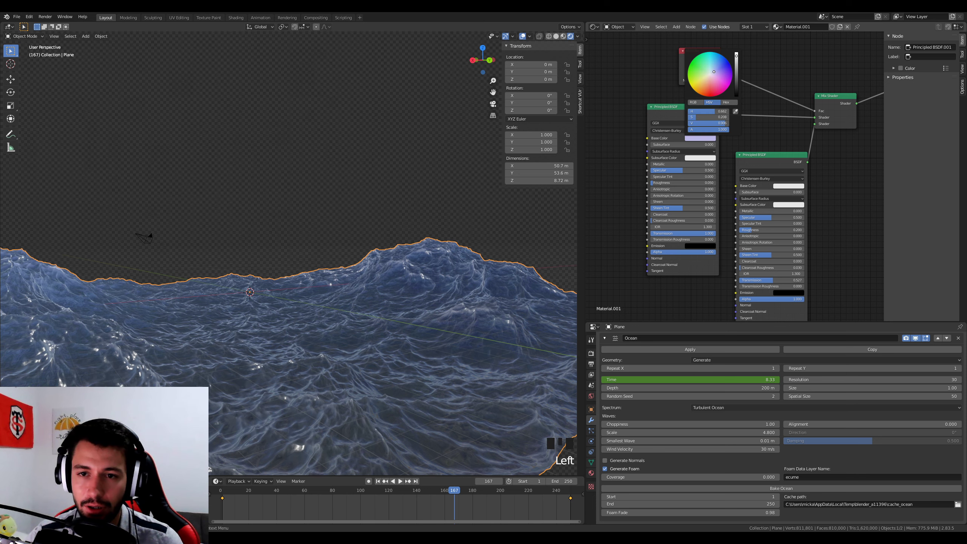
mouse_move(736, 61)
left_mouse_down()
mouse_move(736, 95)
mouse_move(736, 63)
left_mouse_up()
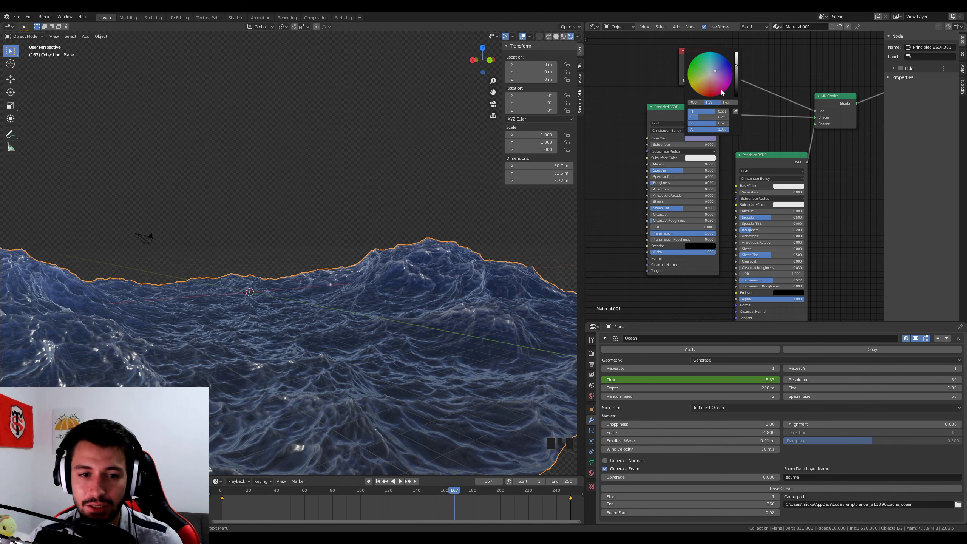
Increase the duplicated Principled BSDF's Transmission again, settling on 0.75.
middle_click_drag(449, 244, 278, 278)
scroll(338, 307, "up", 3)
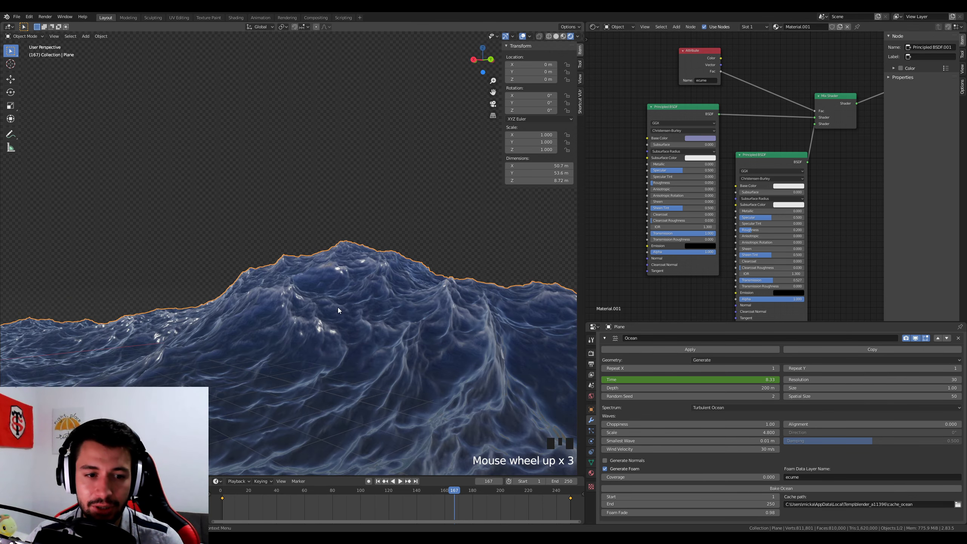
mouse_move(337, 307)
middle_mouse_down()
mouse_move(346, 312)
mouse_move(325, 296)
middle_mouse_up()
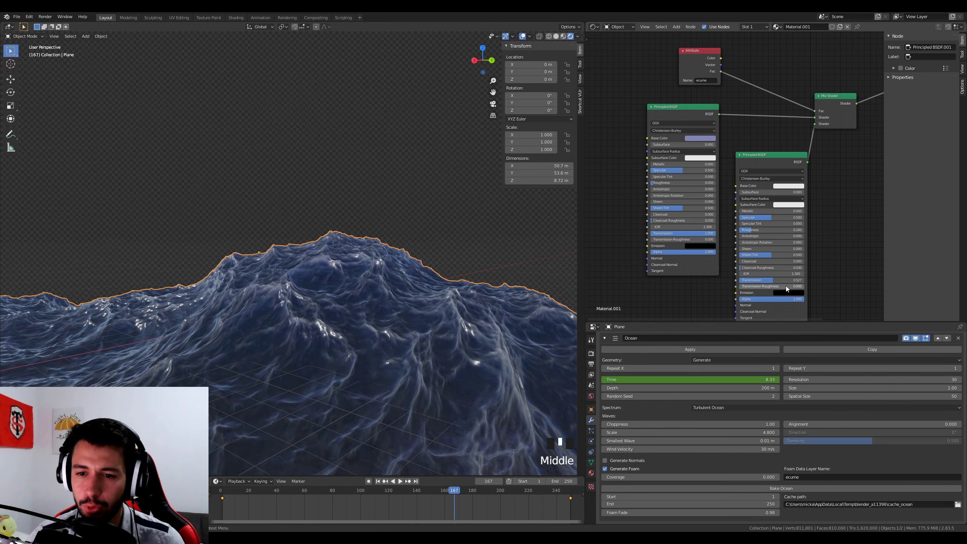
left_click_drag(784, 281, 802, 281)
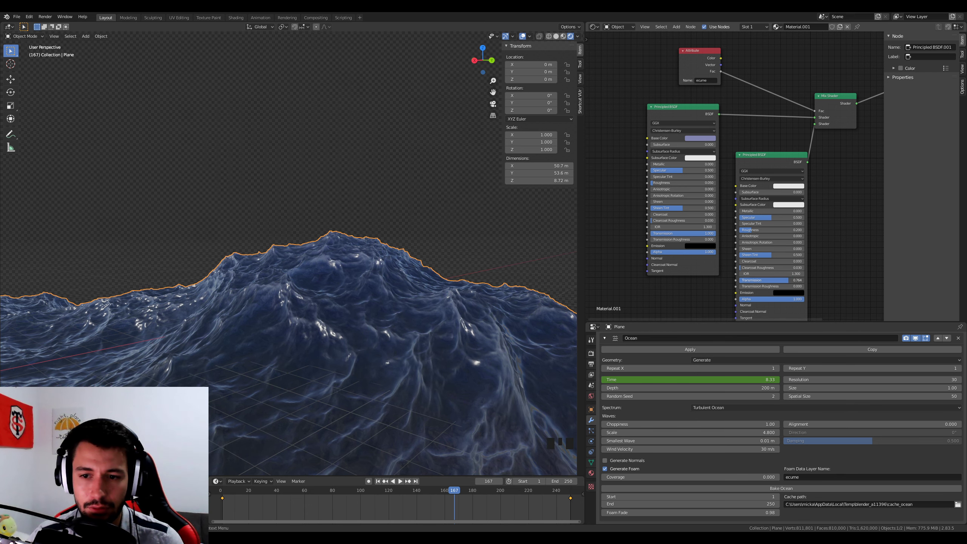
left_click(787, 280)
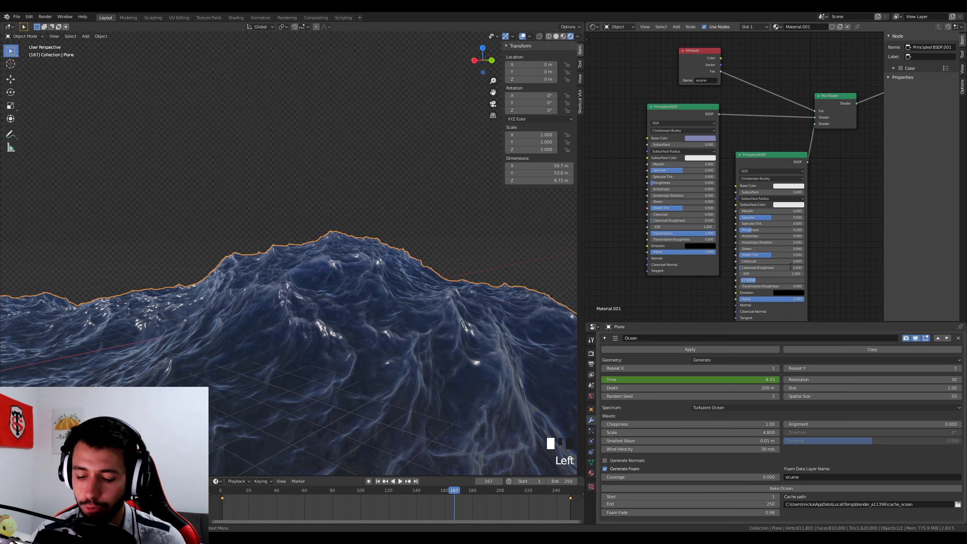
type("0.75")
key("Return")
Set both Repeat X and Repeat Y of the Ocean modifier to 2.
scroll(419, 290, "down", 5)
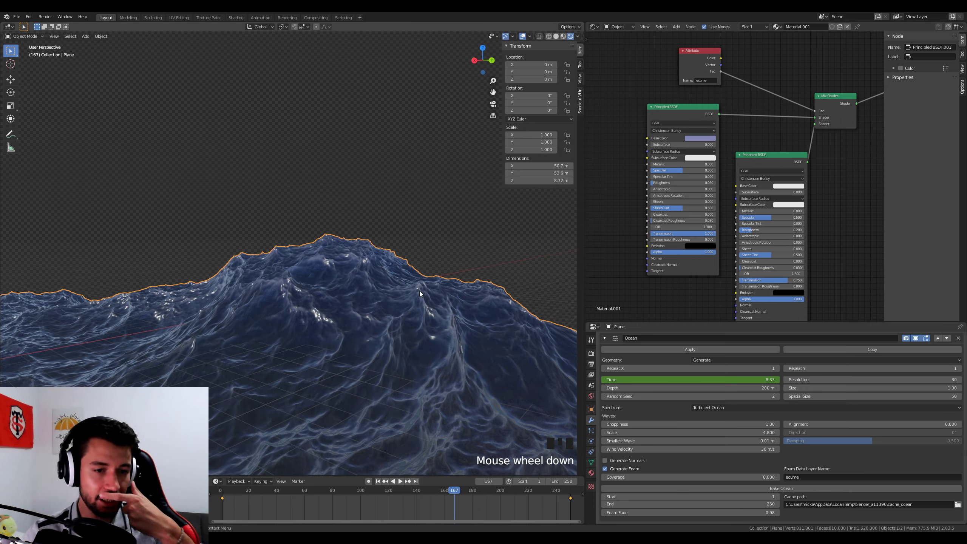
scroll(386, 291, "up", 4)
middle_click_drag(311, 292, 390, 306)
scroll(318, 302, "down", 6)
left_click(398, 289)
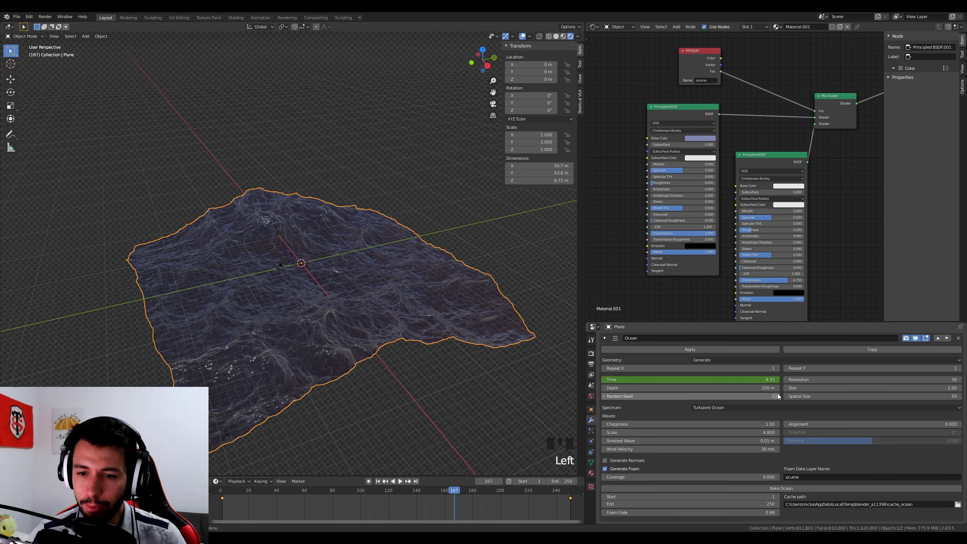
left_click(779, 369)
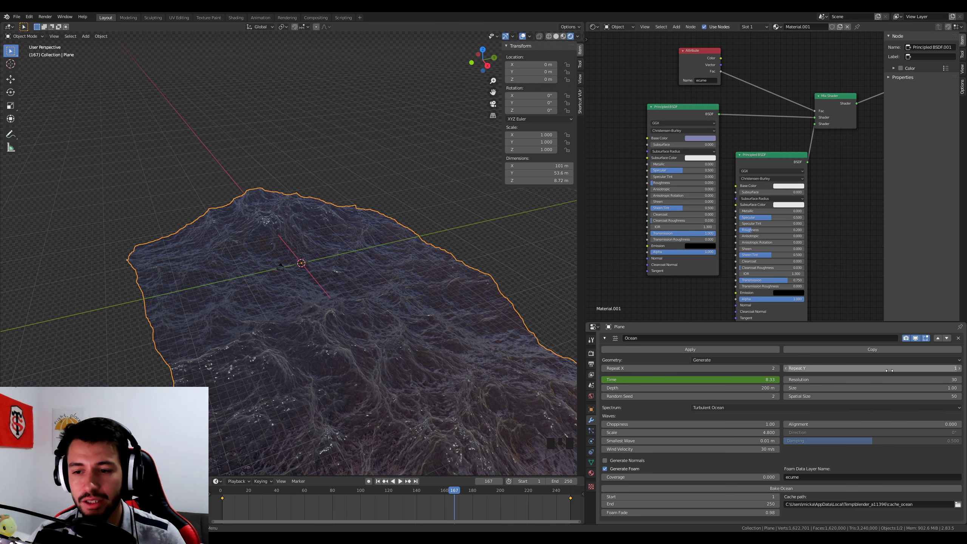
left_click(959, 369)
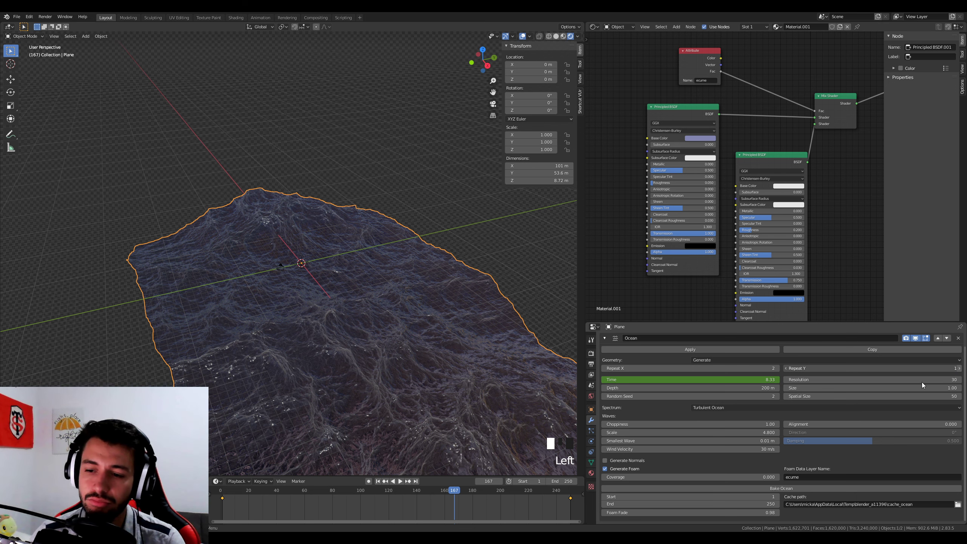
Reduce the Ocean modifier's Resolution to 15.
scroll(485, 347, "down", 2)
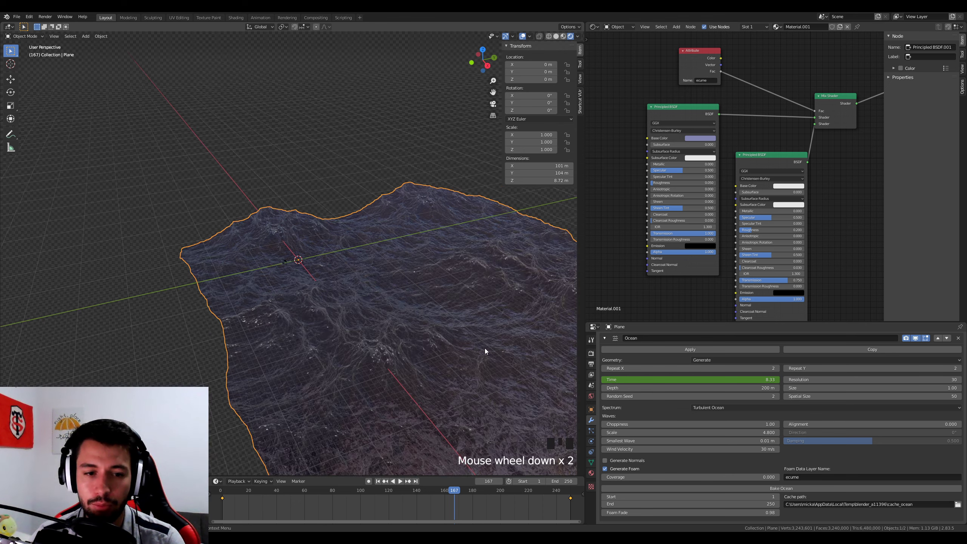
middle_click_drag(485, 348, 460, 338)
left_click(901, 381)
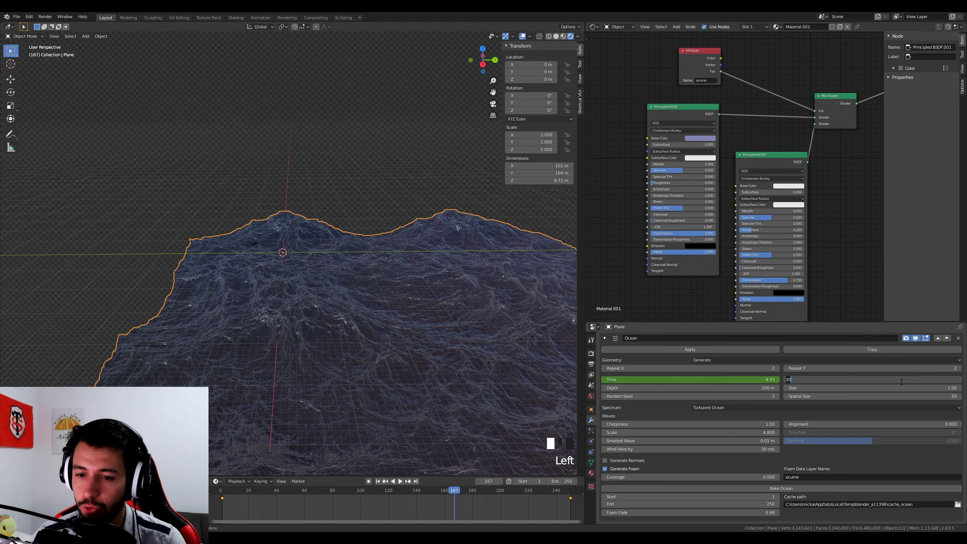
key("Return")
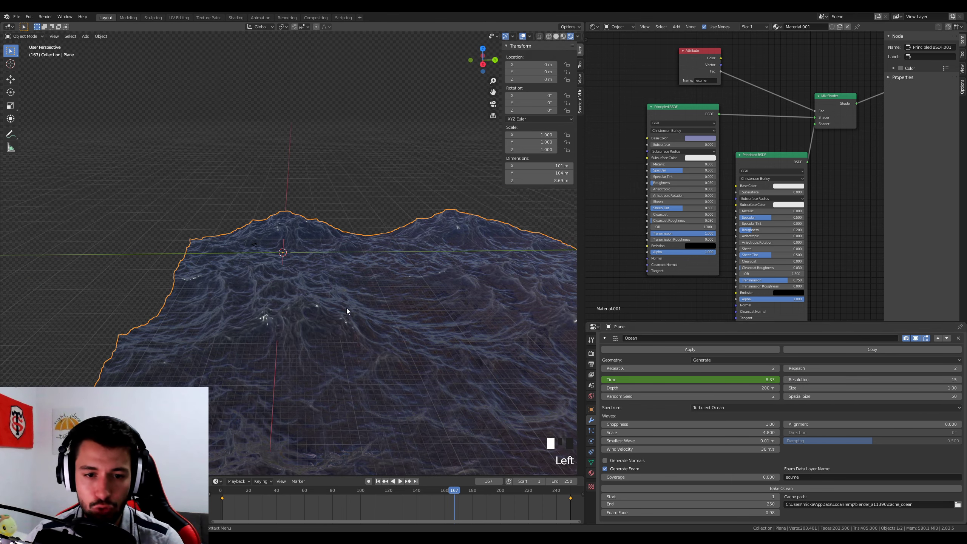
scroll(376, 325, "up", 3)
middle_click_drag(353, 303, 318, 271, "shift")
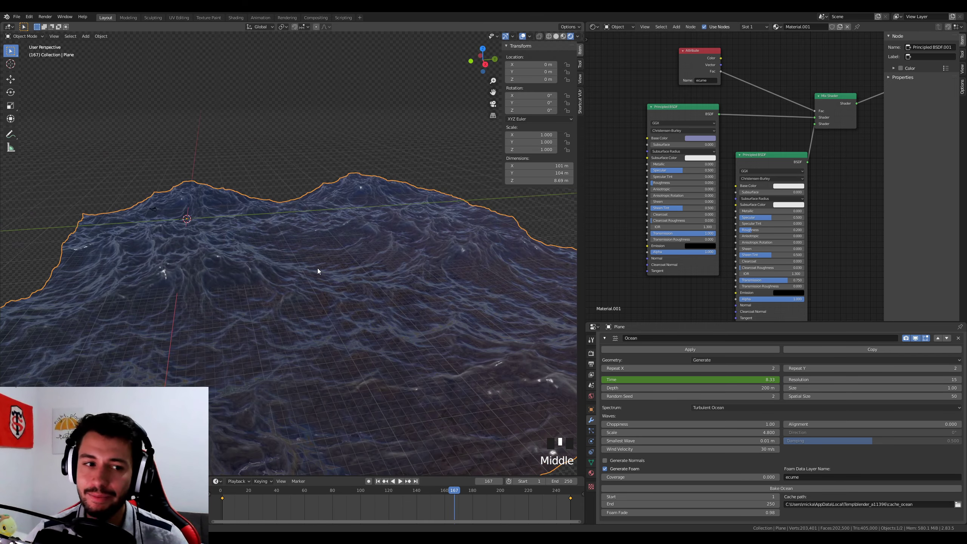
Select the camera, look through it and lock the camera to the view.
left_click(247, 202)
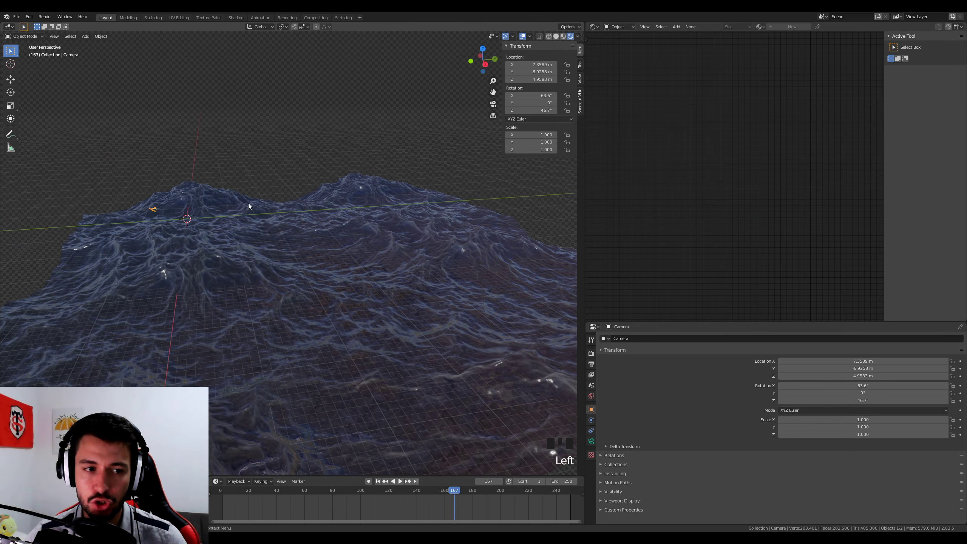
key("KP_0")
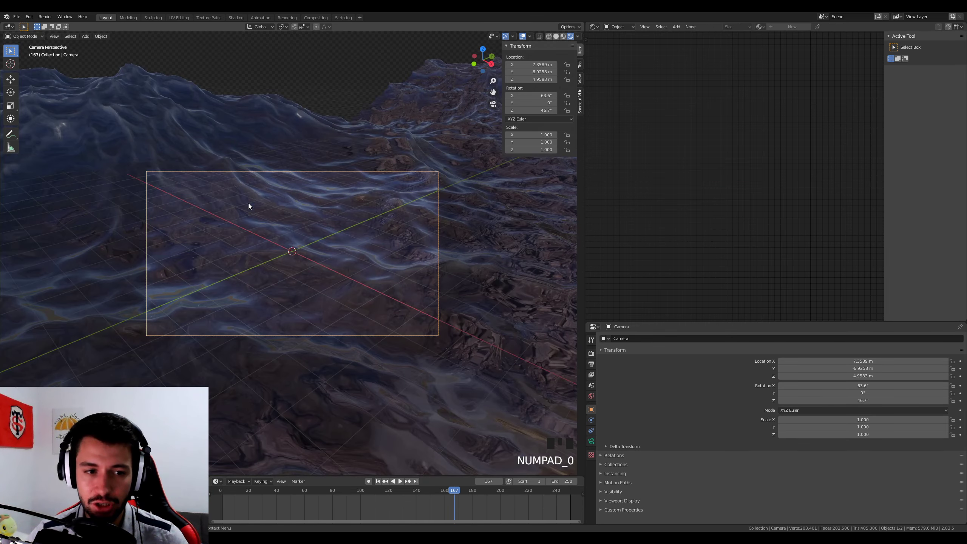
left_click(580, 80)
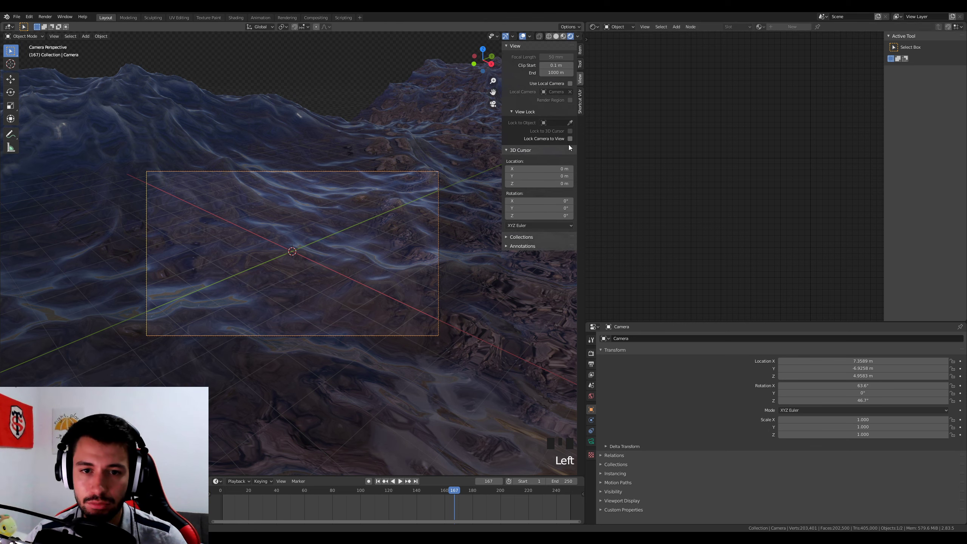
Frame the waves by moving the camera low over the ocean, to about X 80.2 m, Y 13 m, Z 4.1 m.
scroll(323, 233, "down", 6)
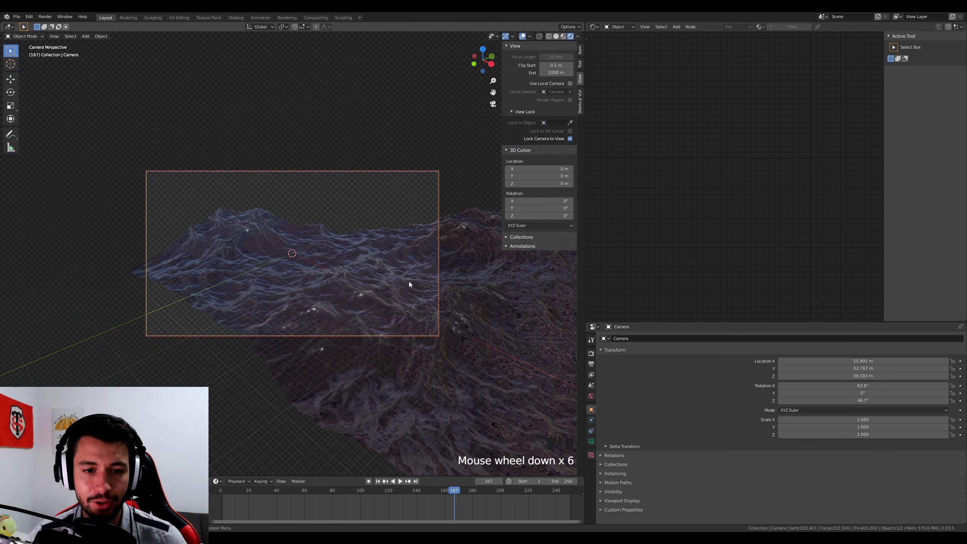
middle_click_drag(409, 281, 381, 321)
scroll(374, 321, "up", 4)
scroll(371, 322, "down", 2)
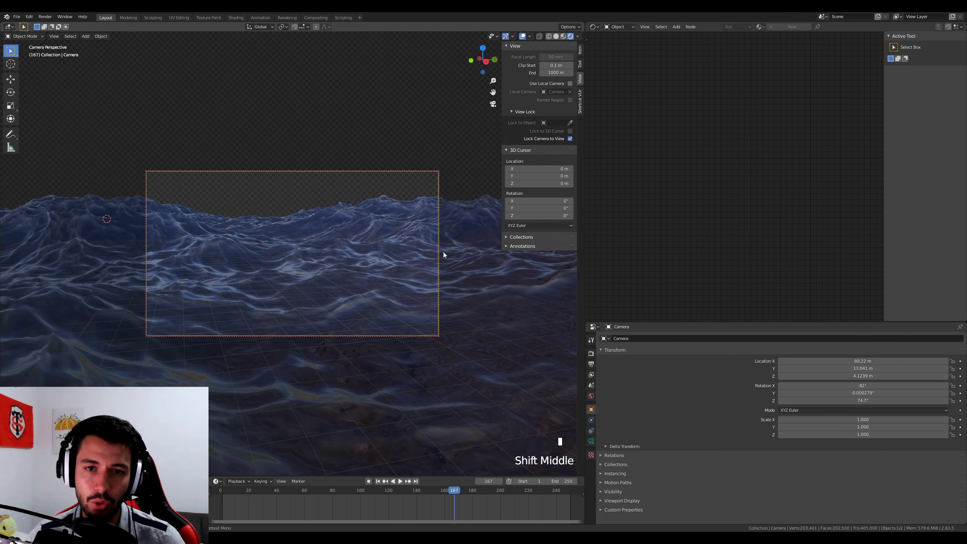
Set the viewport Clip End to about 1036 m and the camera's Clip End to 100 m.
left_click_drag(553, 72, 562, 72)
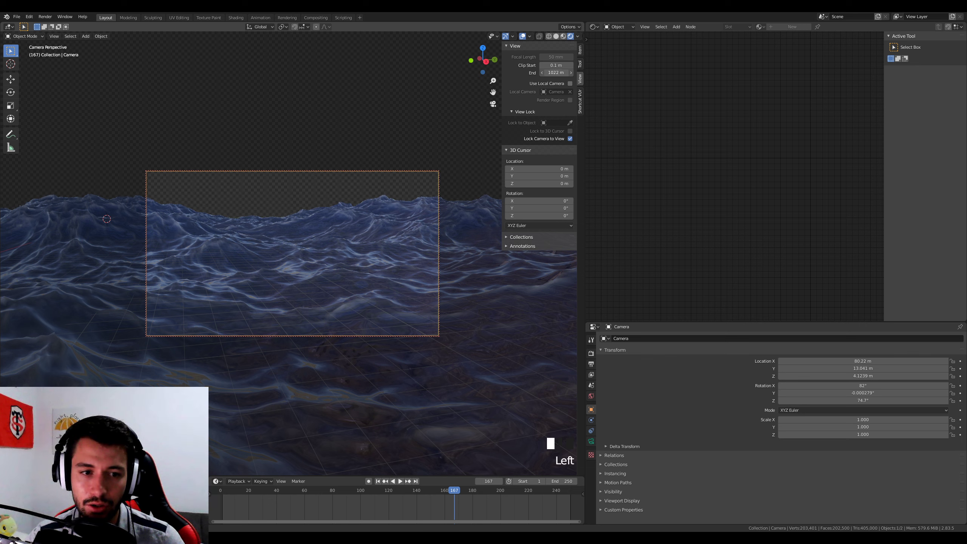
left_click(591, 441)
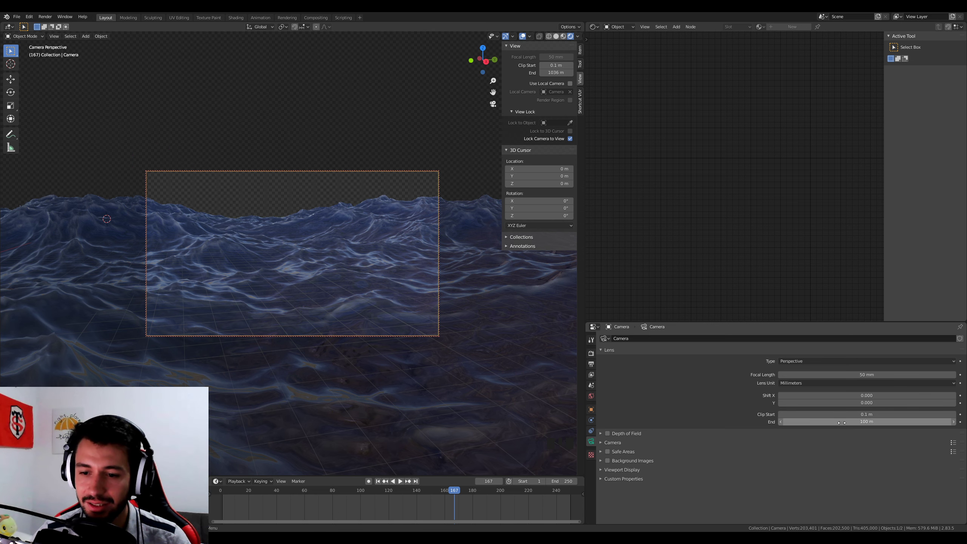
mouse_move(841, 422)
left_mouse_down()
mouse_move(865, 422)
mouse_move(841, 422)
left_mouse_up()
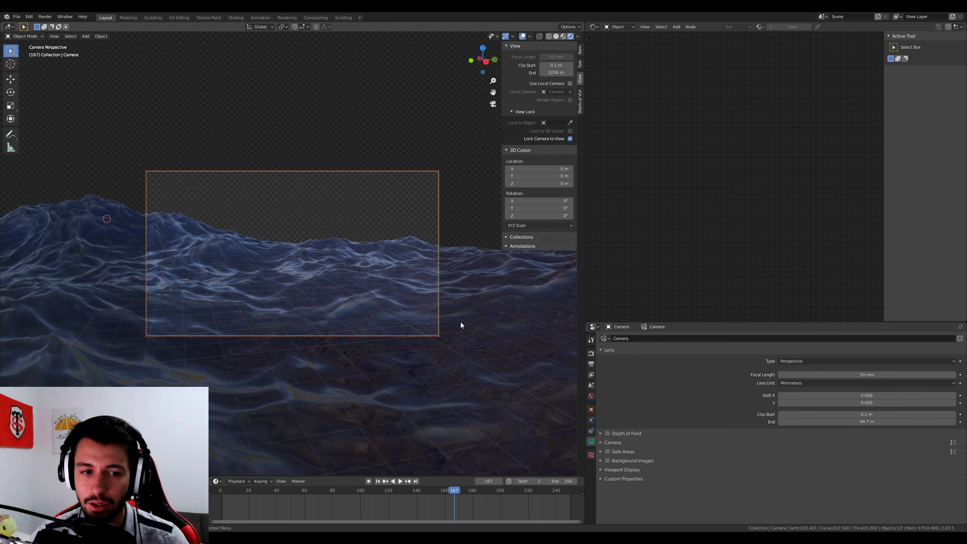
left_click(872, 424)
type("1")
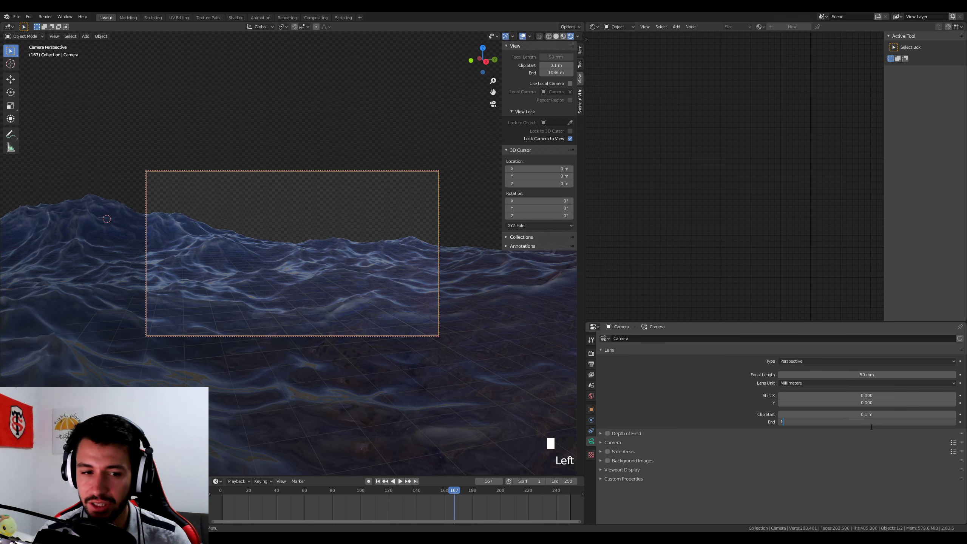
type("00")
Move the camera back from the ocean and set its Clip End to about 176 m.
scroll(355, 280, "down", 2)
scroll(345, 286, "up", 1)
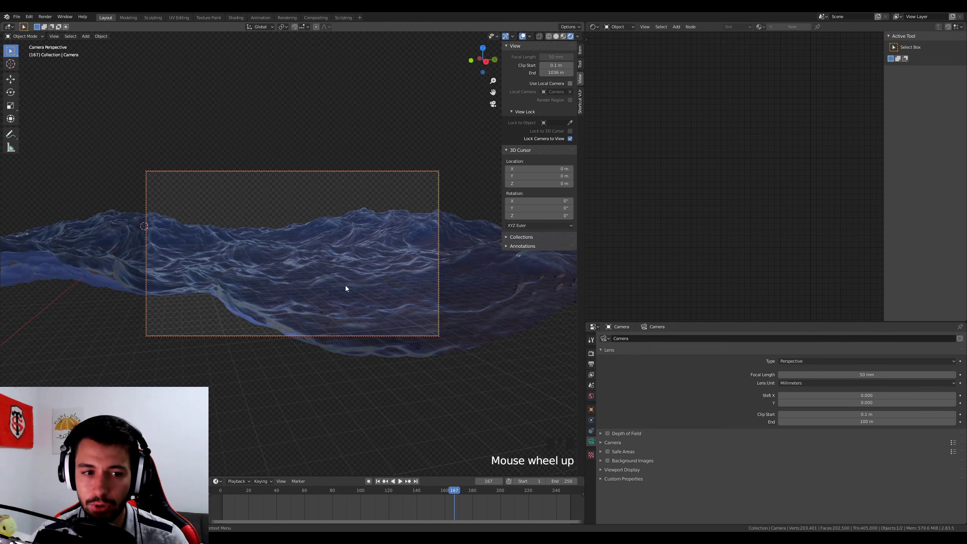
middle_click_drag(346, 285, 337, 290)
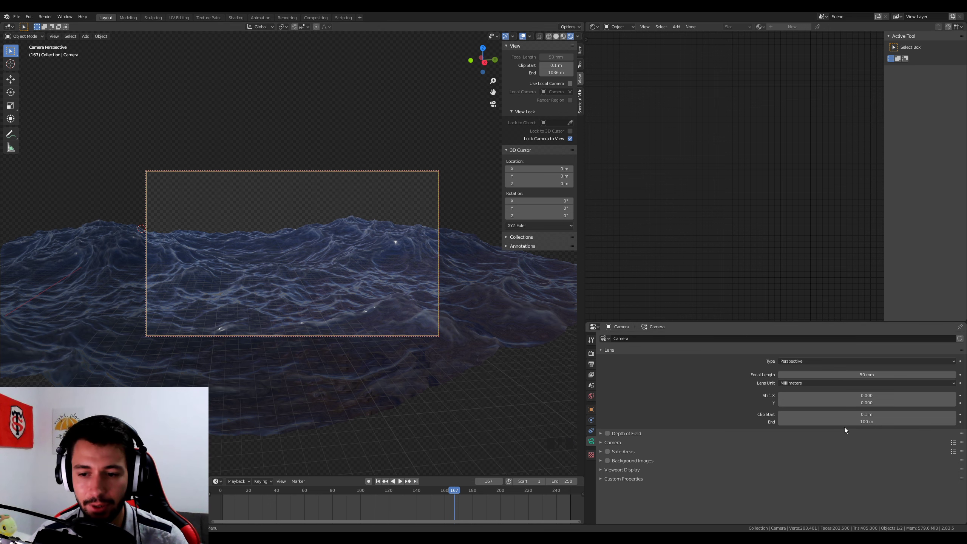
left_click_drag(844, 421, 887, 422)
mouse_move(347, 404)
middle_mouse_down()
mouse_move(336, 416)
mouse_move(351, 418)
middle_mouse_up()
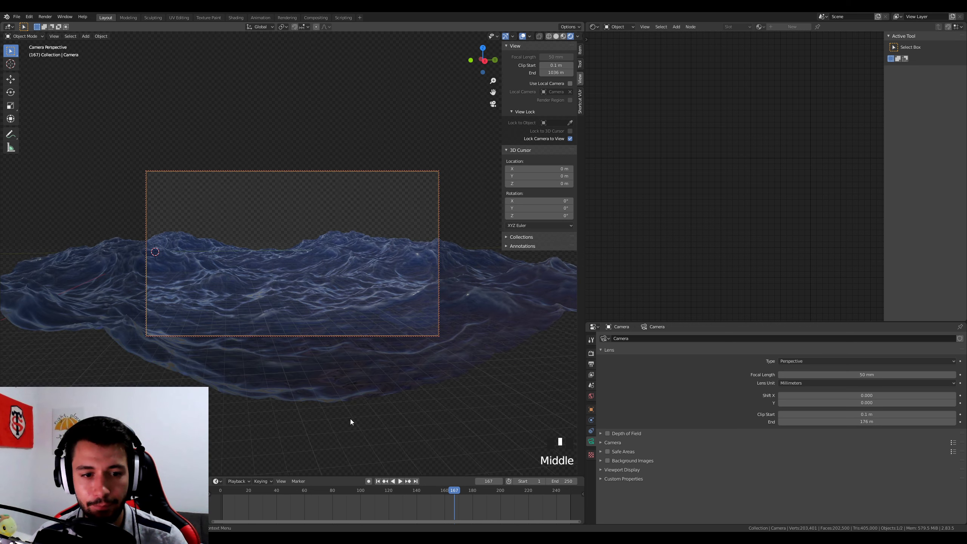
Go to frame 103 and reframe the camera closer over the waves so the water fills the lower frame.
left_click(412, 492)
left_click_drag(411, 491, 364, 491)
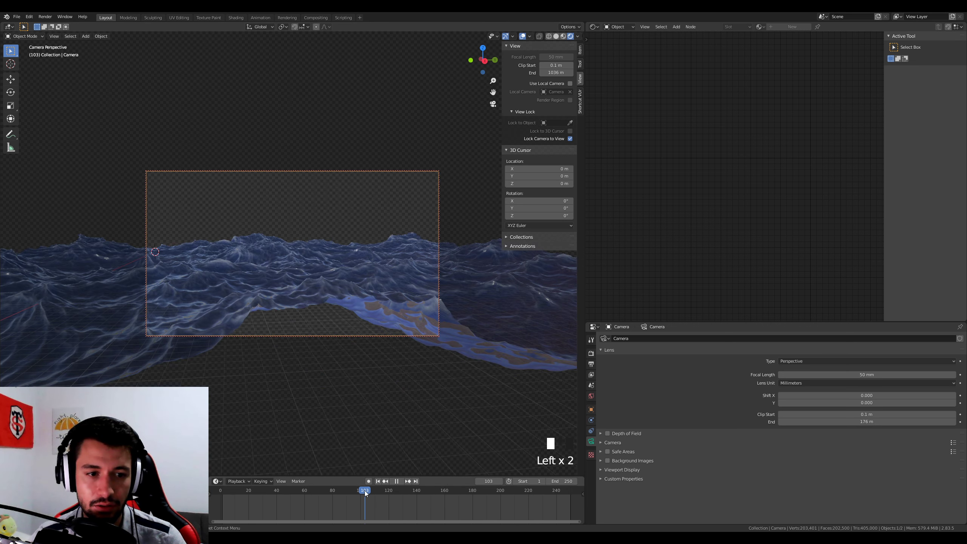
middle_click_drag(344, 409, 388, 404)
scroll(346, 403, "up", 2)
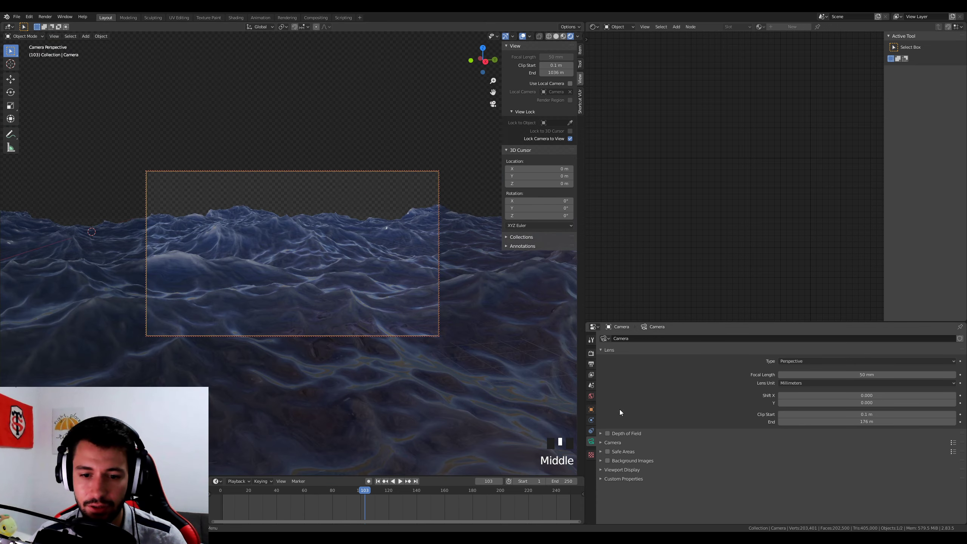
Select the ocean plane, open its Ocean modifier settings, reposition the camera facing the wave crests, and deselect the plane.
left_click(560, 398)
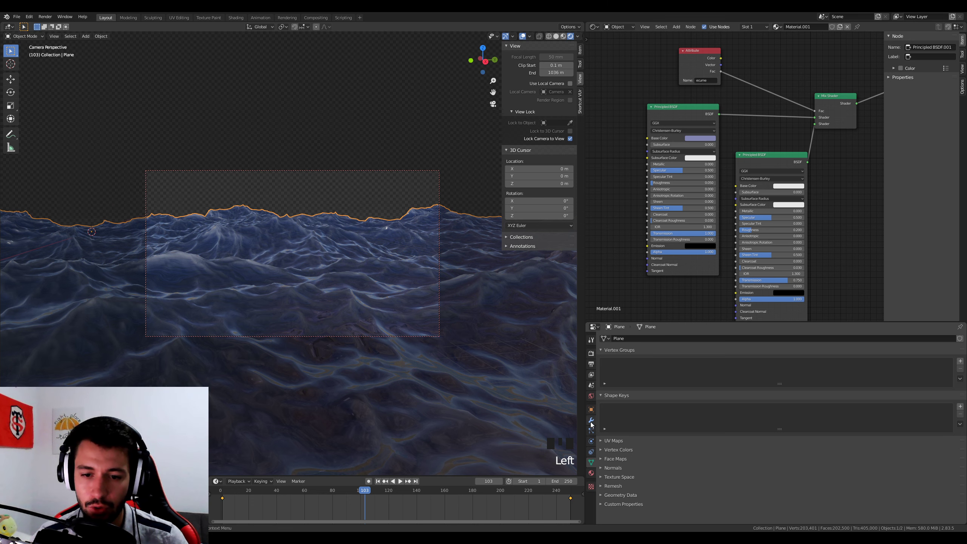
left_click(590, 421)
left_click(604, 397)
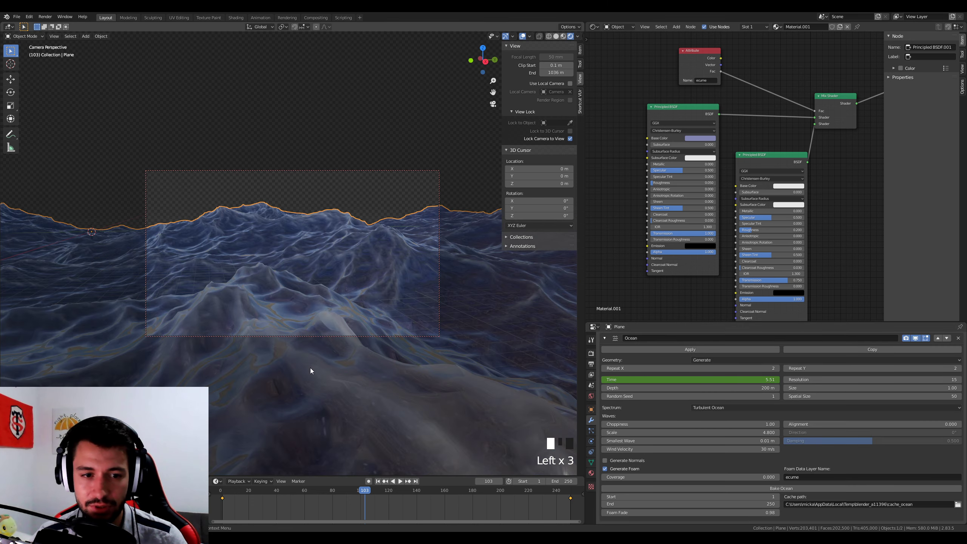
scroll(355, 345, "down", 2)
scroll(379, 357, "up", 2)
middle_click_drag(379, 357, 419, 357)
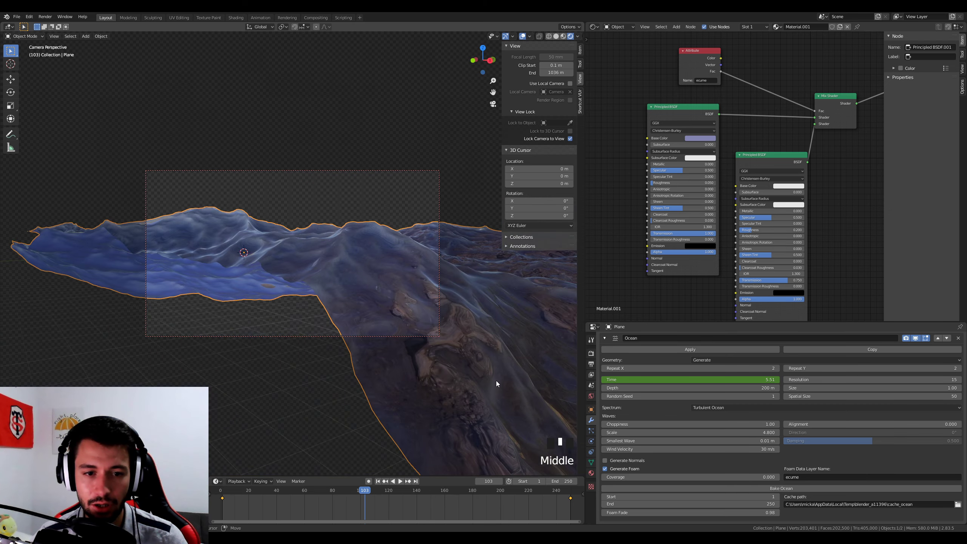
scroll(397, 368, "down", 2)
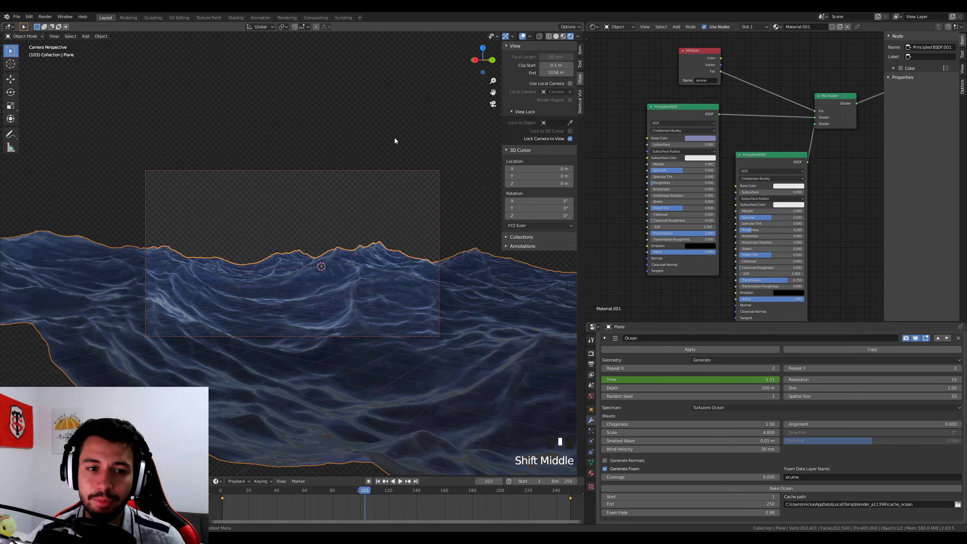
left_click(293, 198)
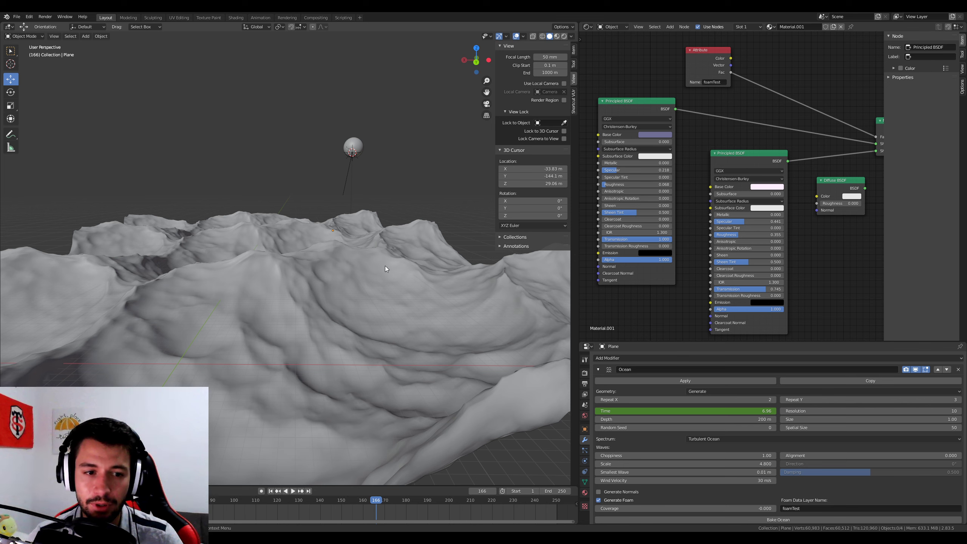
scroll(365, 379, "down", 6)
scroll(365, 379, "up", 6)
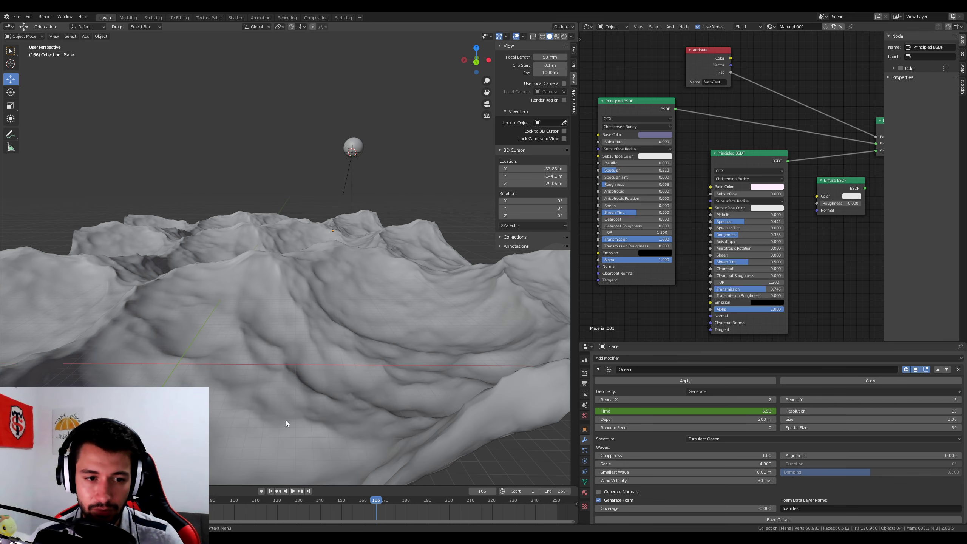
mouse_move(252, 540)
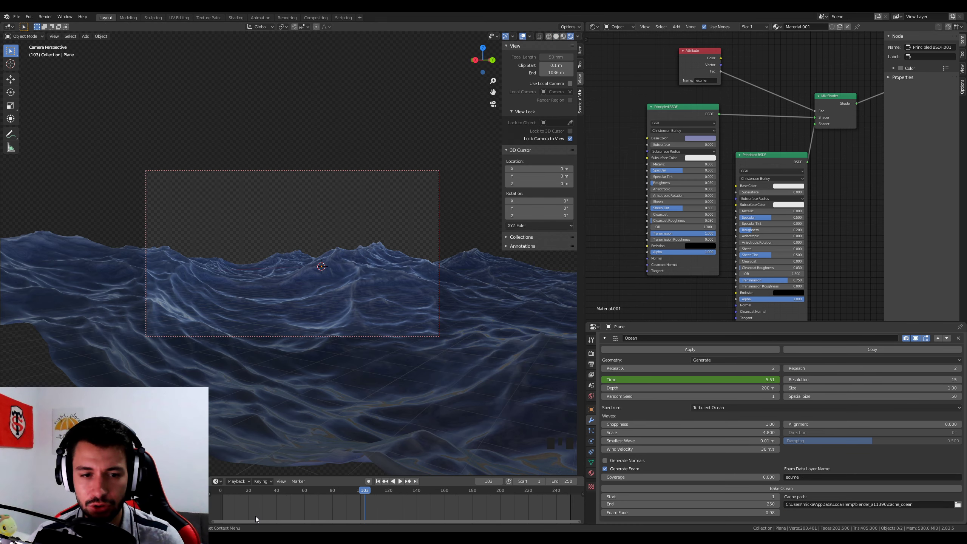
left_click(255, 516)
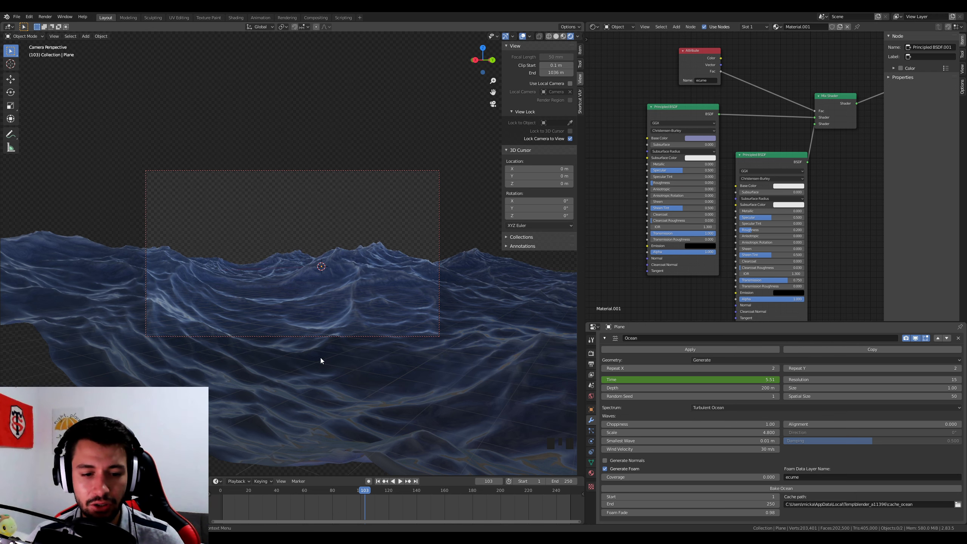
Play the wave animation to frame 116 and slightly adjust the camera angle.
key("space")
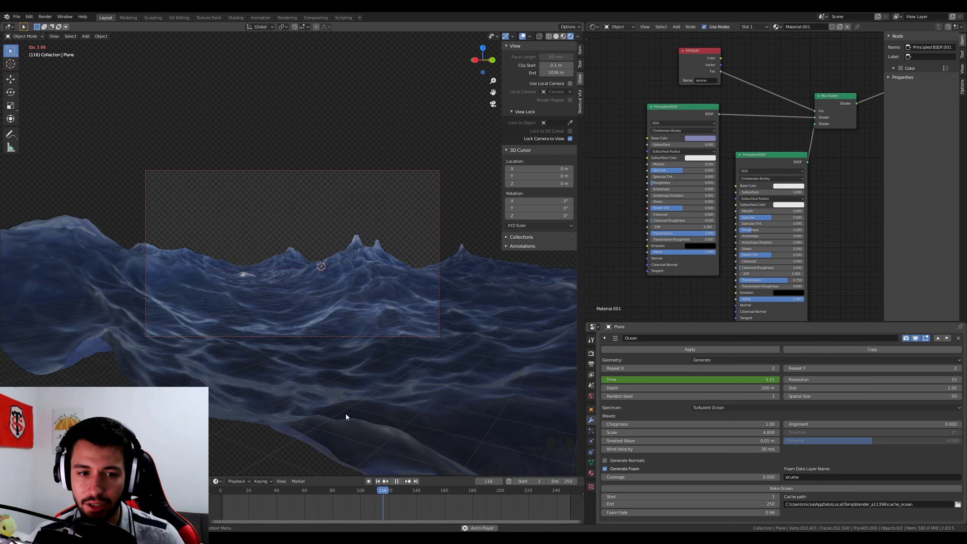
key("space")
mouse_move(377, 288)
middle_mouse_down()
mouse_move(417, 293)
mouse_move(379, 289)
middle_mouse_up()
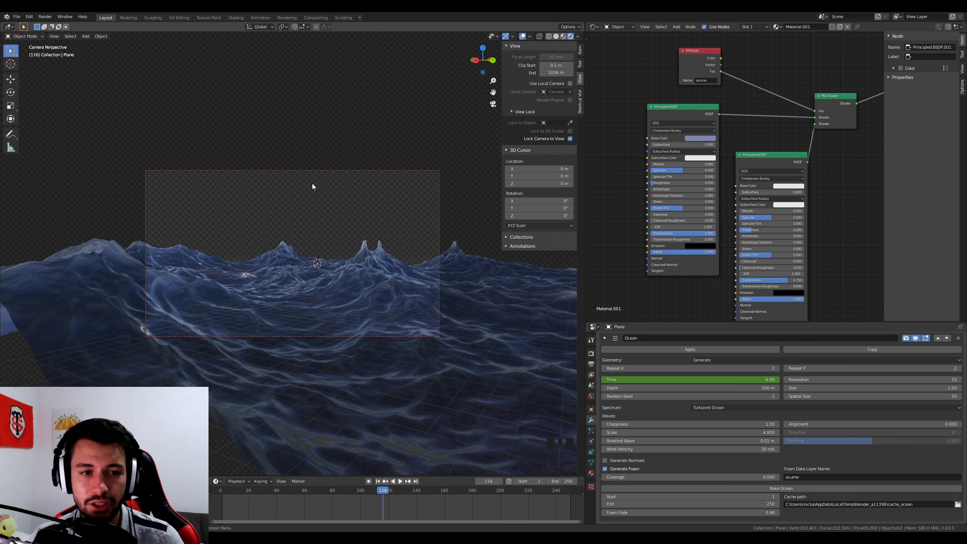
Turn off the Transparent film option in the render settings and unlock the camera from the view.
left_click(591, 357)
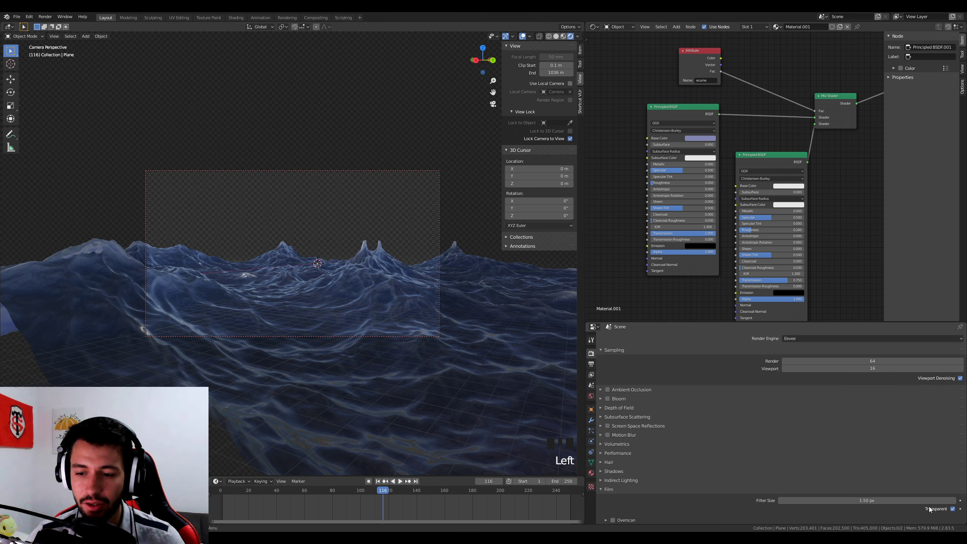
left_click(952, 508)
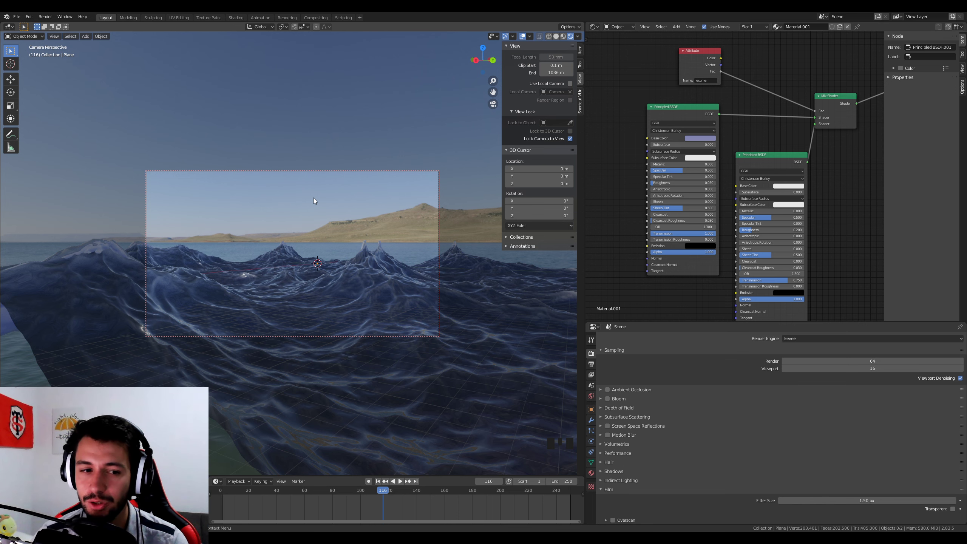
left_click(570, 138)
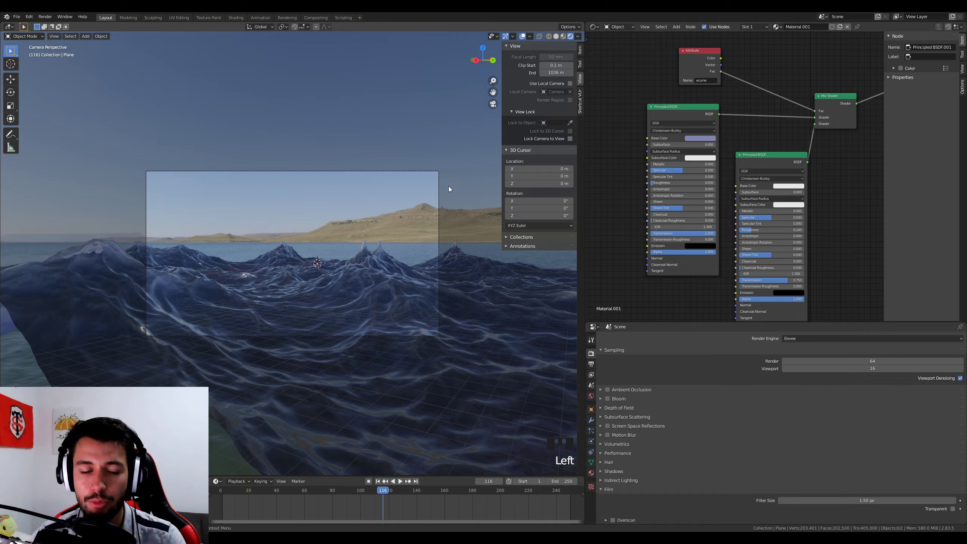
Examine the ocean against the HDRI surroundings from outside the camera and return to a closer camera view.
middle_click_drag(446, 311, 341, 318)
scroll(411, 327, "down", 4)
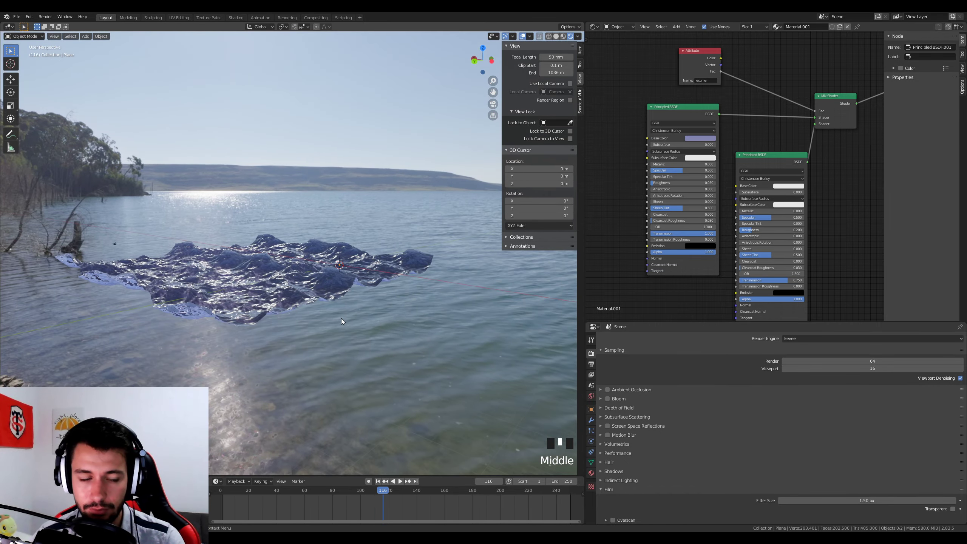
key("KP_0")
scroll(342, 318, "up", 2)
scroll(343, 315, "up", 3)
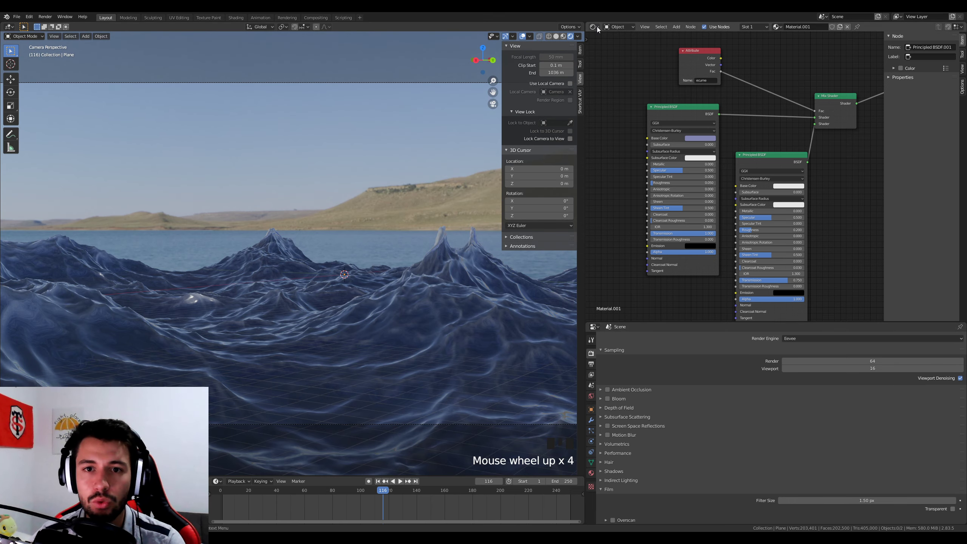
Switch the shader editor to the World nodes and add a Texture Coordinate node before the HDRI environment texture.
left_click(617, 27)
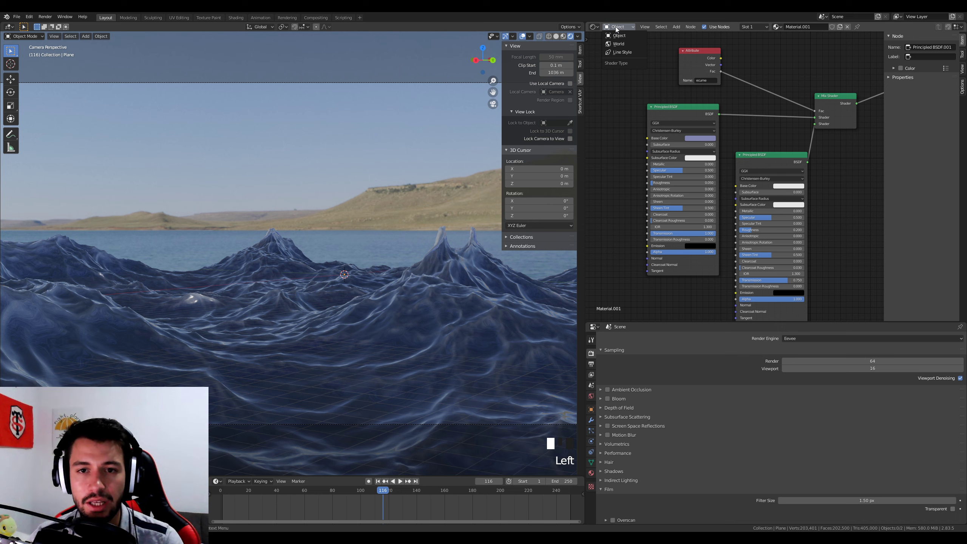
left_click(621, 45)
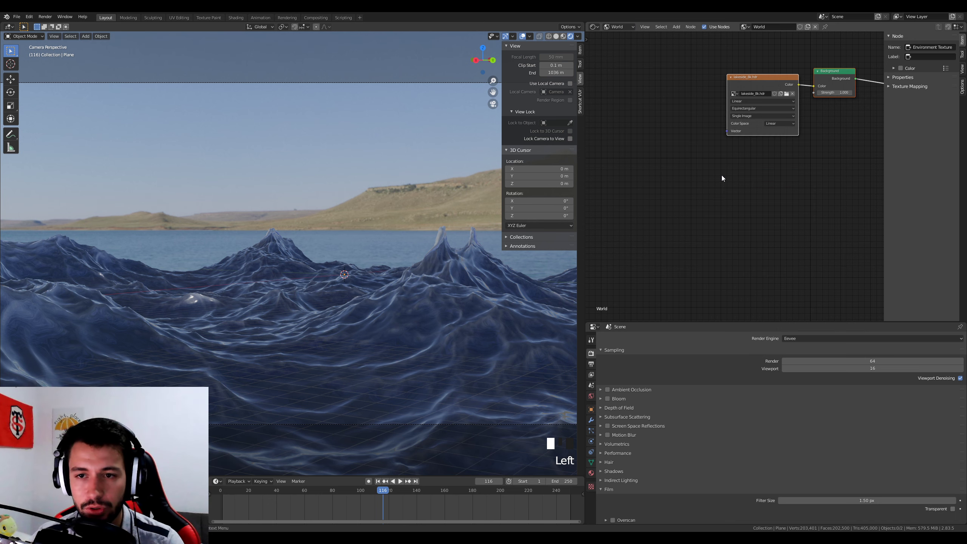
middle_click_drag(721, 175, 735, 177)
key("shift+a")
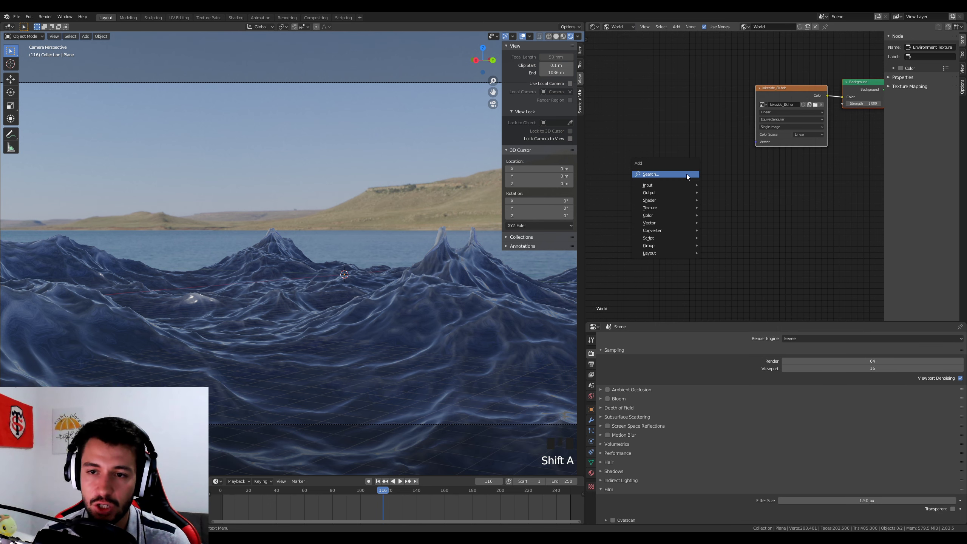
left_click(683, 174)
type("im")
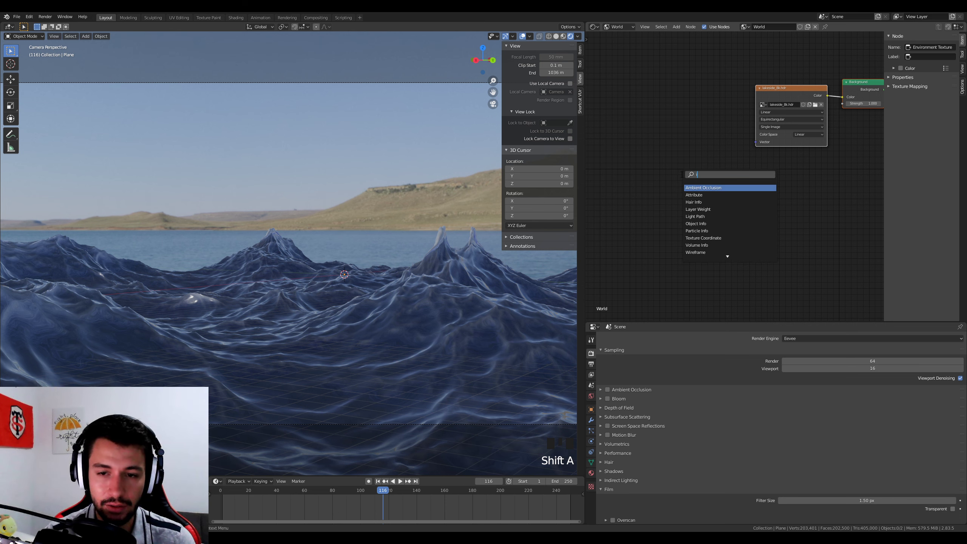
key("BackSpace")
key("BackSpace")
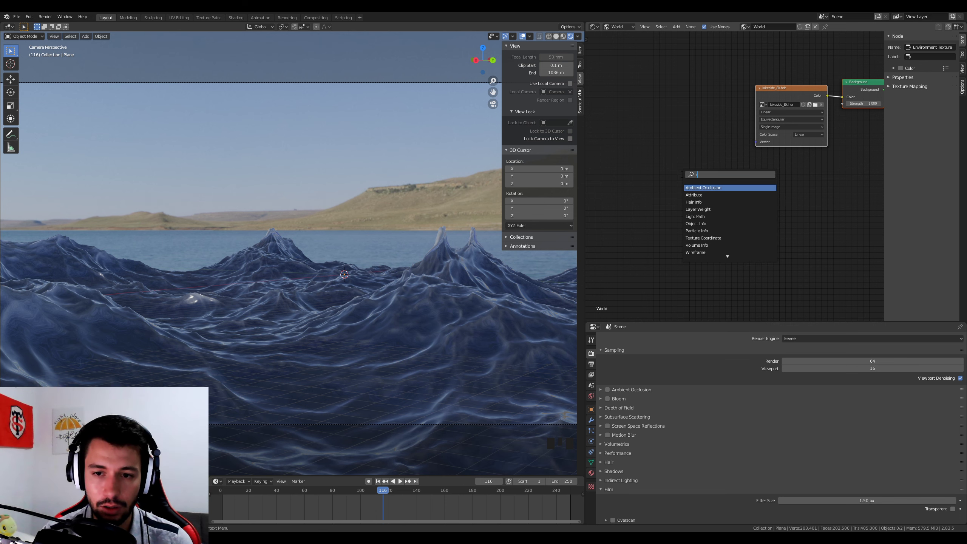
key("BackSpace")
type("text")
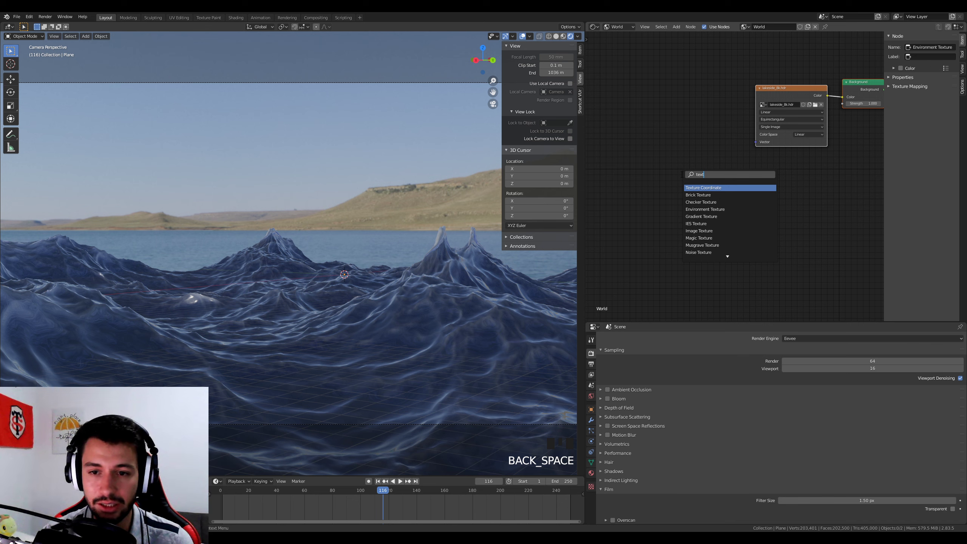
left_click(699, 187)
left_click(664, 168)
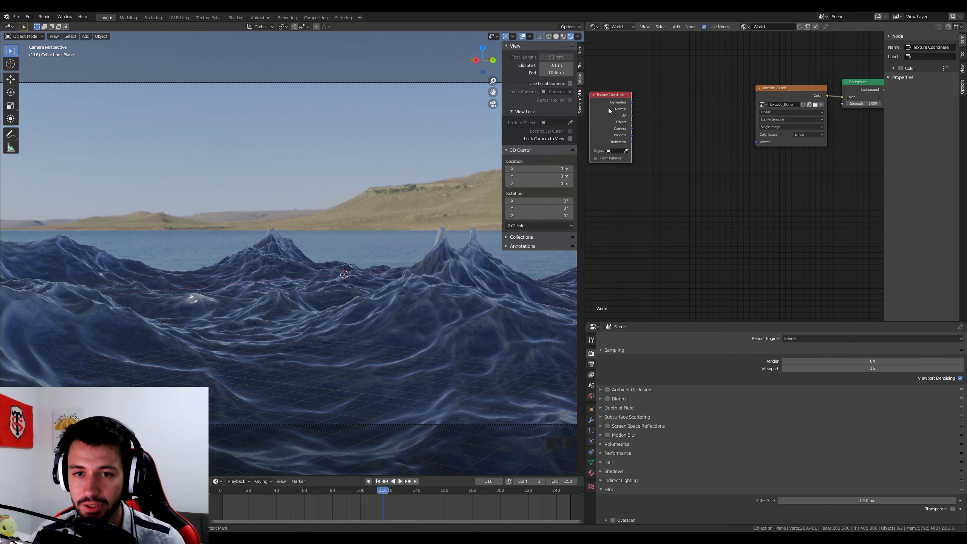
Add a Mapping node between the Texture Coordinate node and the environment texture.
key("shift+a")
type("mapp")
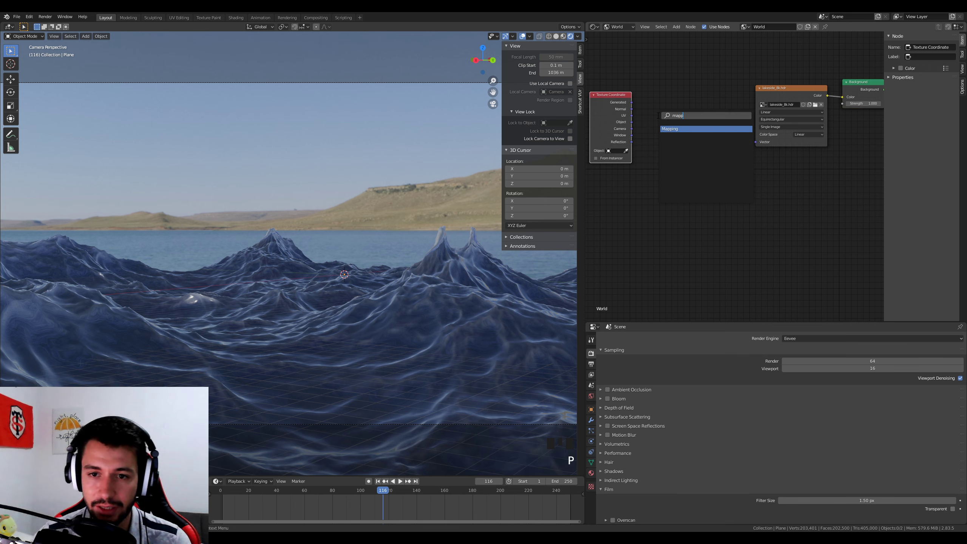
left_click(679, 131)
left_click(646, 117)
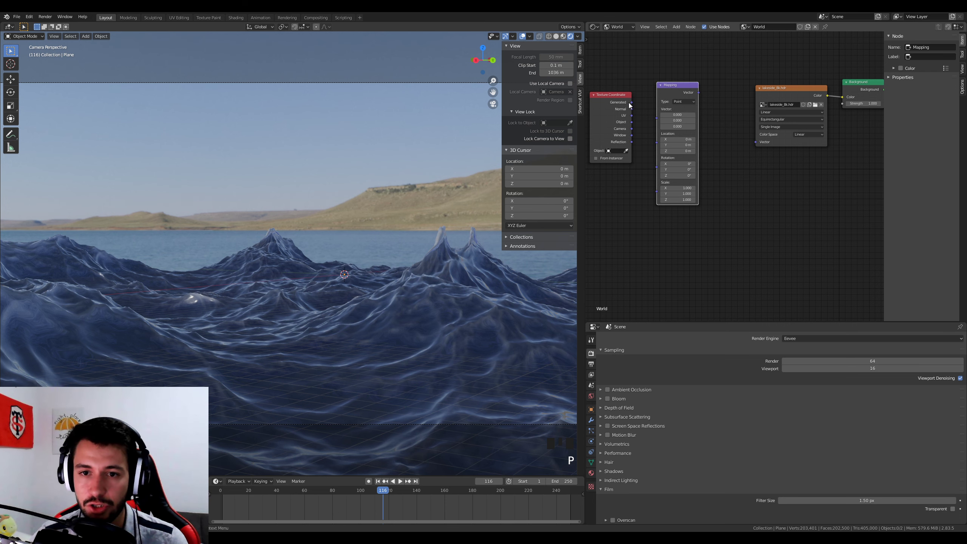
Link Generated through the Mapping node to the environment texture's Vector, and rotate the HDRI about Z to place distant hills behind the waves.
left_click_drag(631, 102, 657, 117)
left_click_drag(698, 92, 755, 142)
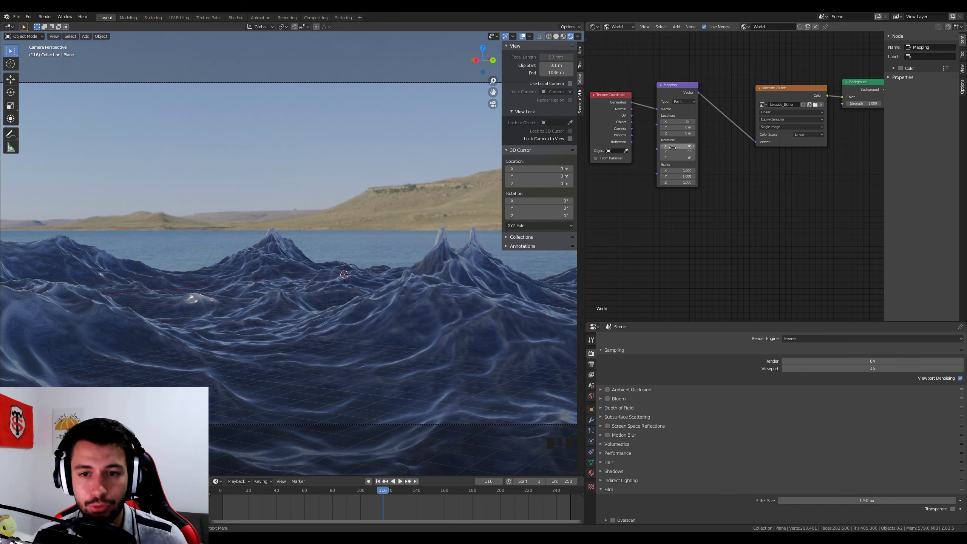
left_click_drag(673, 158, 709, 158)
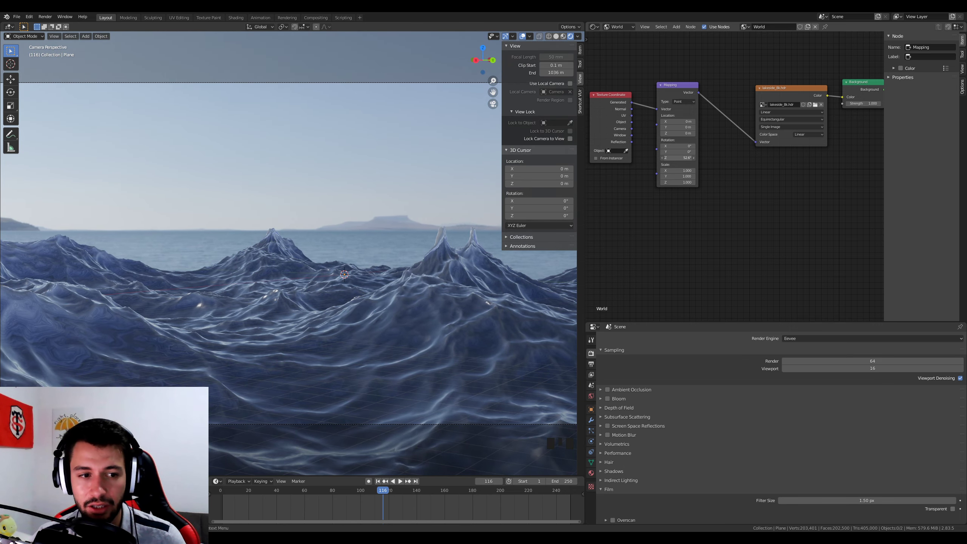
Adjust the Mapping node's rotation, with a slight tilt about Y, to lower the HDRI horizon behind the waves in the camera view.
scroll(373, 233, "down", 2)
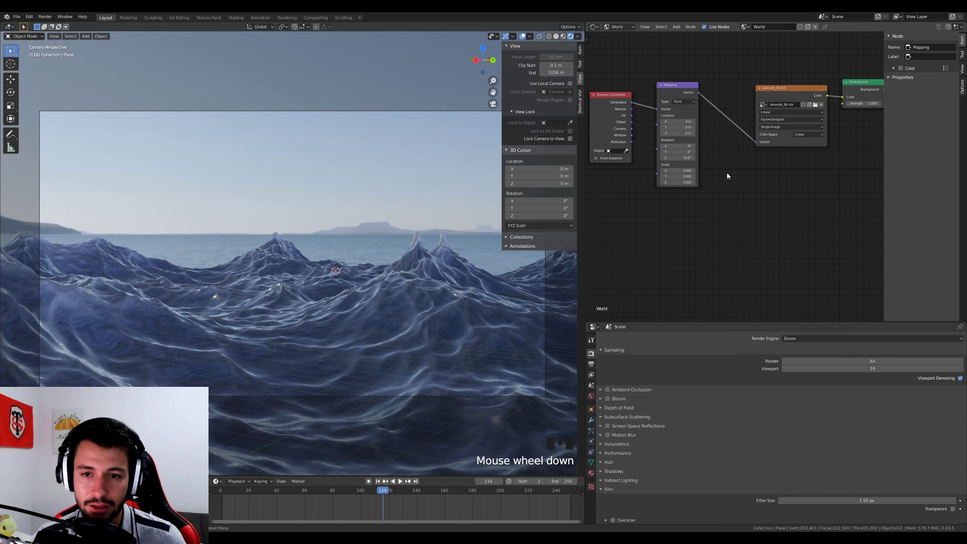
mouse_move(683, 145)
left_mouse_down()
mouse_move(692, 152)
mouse_move(682, 157)
left_mouse_up()
key("ctrl+z")
scroll(414, 235, "down", 2)
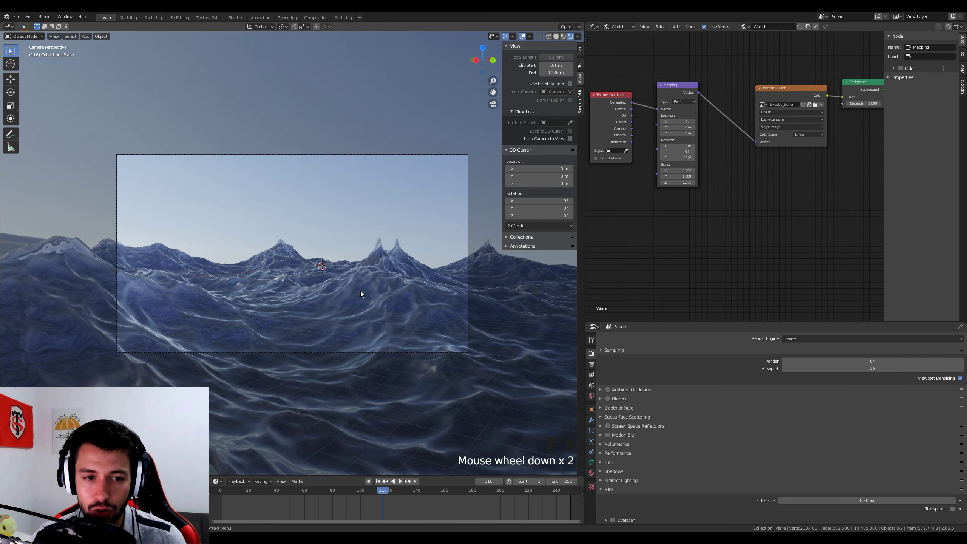
Add a Sun light and raise it about 17 m into the sky above the waves within the camera frame.
key("shift+a")
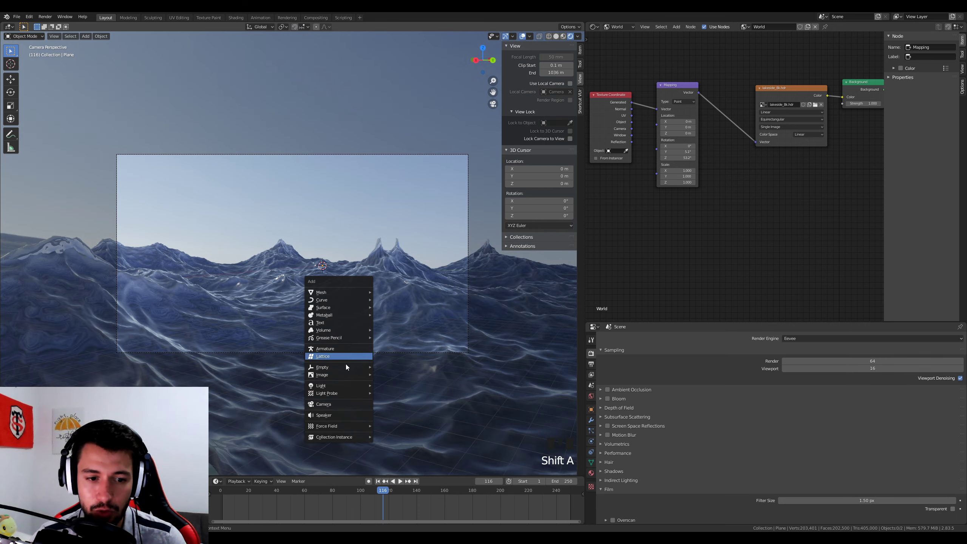
mouse_move(344, 386)
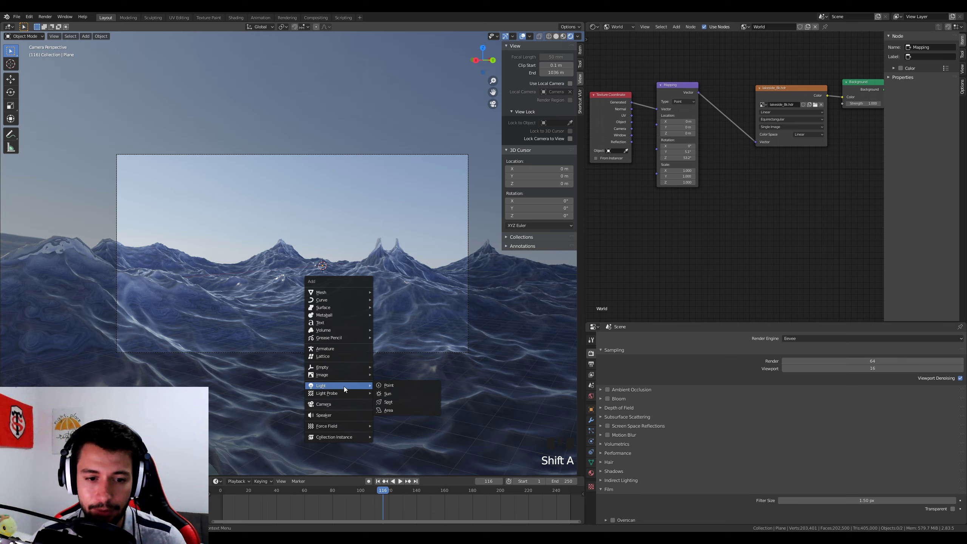
left_click(402, 393)
middle_click_drag(349, 351, 399, 367)
scroll(366, 343, "down", 6)
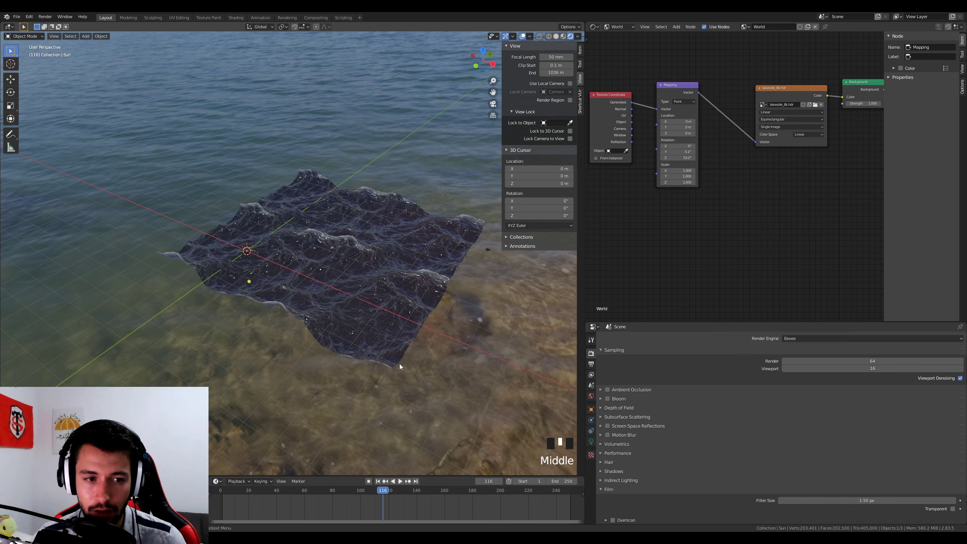
key("KP_0")
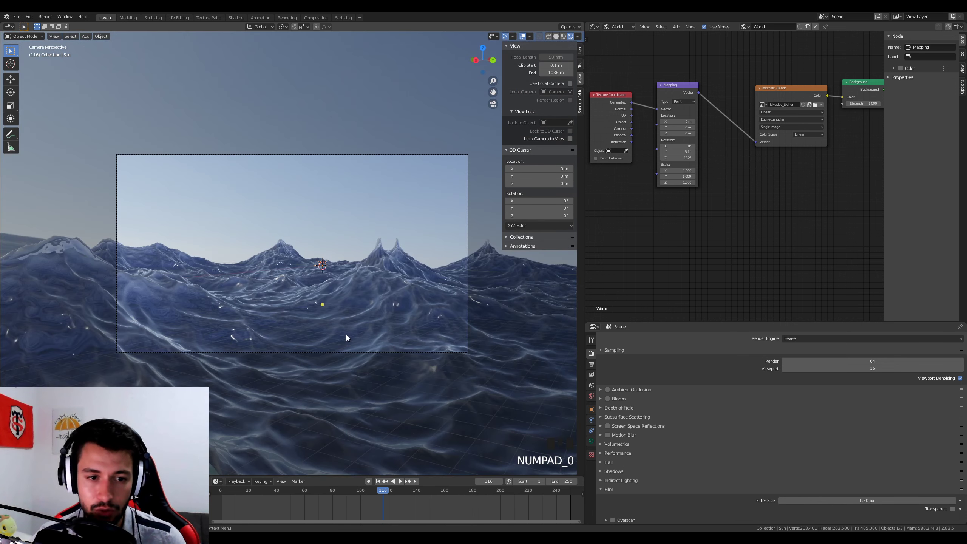
key("g")
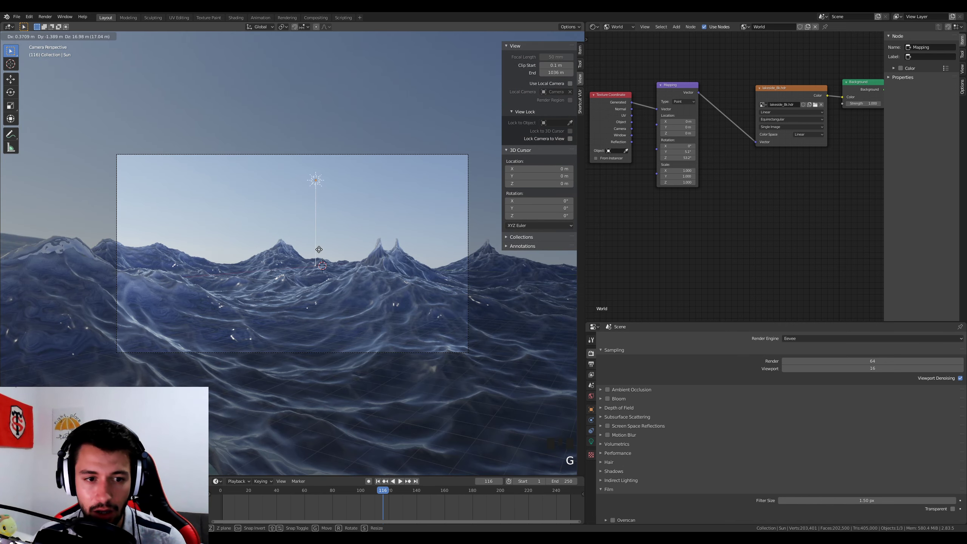
left_click(316, 247)
Aim the Sun light diagonally down across the ocean so it adds highlights to the waves, and check it through the camera.
mouse_move(302, 310)
middle_mouse_down()
mouse_move(350, 328)
mouse_move(296, 291)
middle_mouse_up()
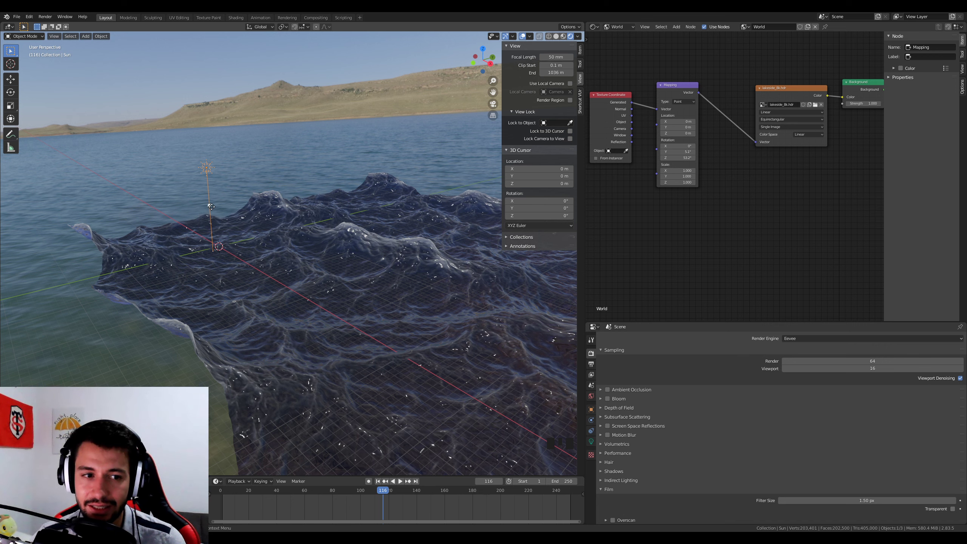
left_click_drag(210, 206, 379, 312)
scroll(388, 322, "down", 3)
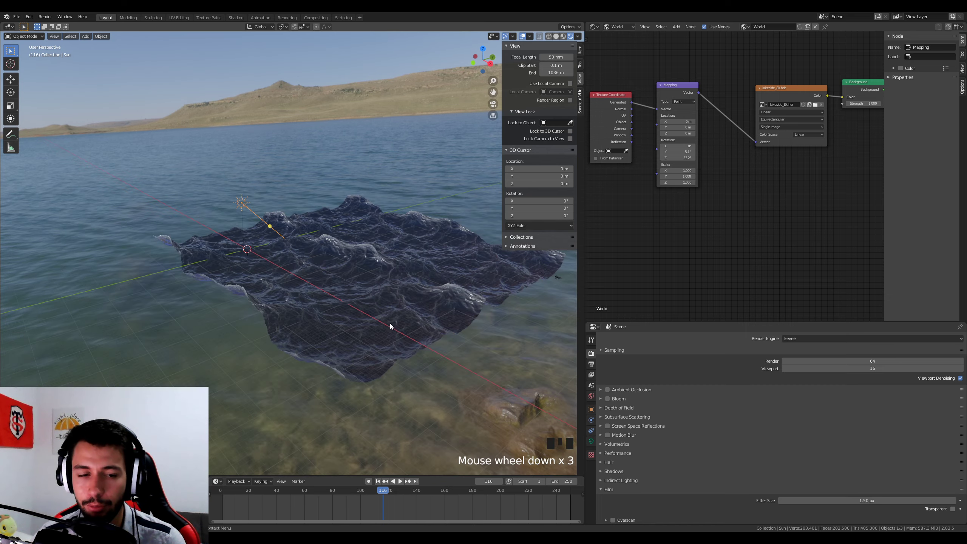
middle_click_drag(389, 324, 304, 316)
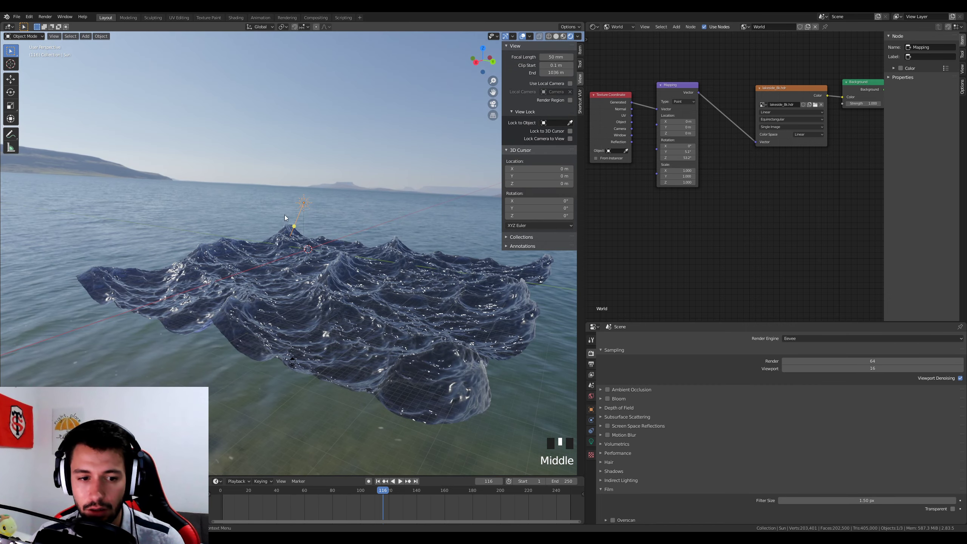
left_click_drag(294, 224, 342, 263)
middle_click_drag(327, 200, 300, 206)
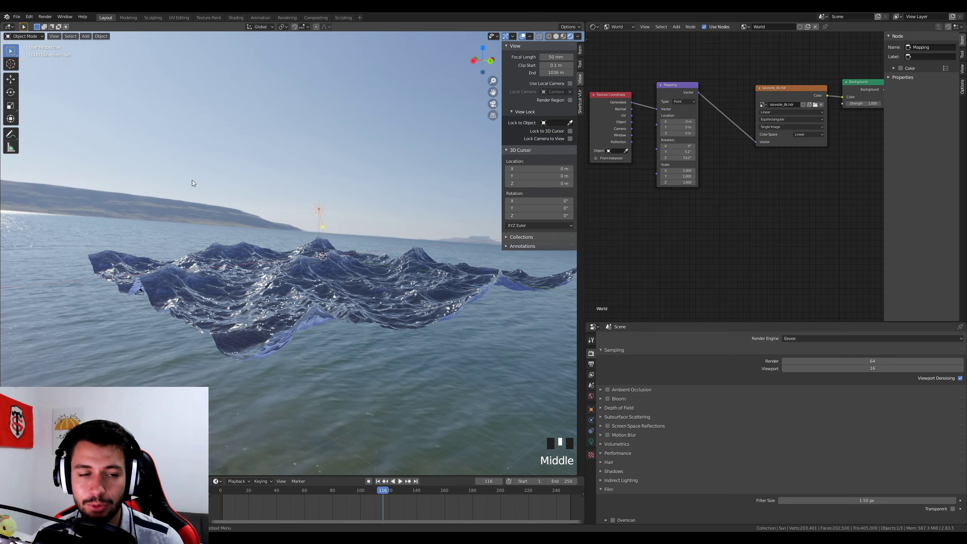
middle_click_drag(192, 180, 302, 208)
left_click_drag(331, 223, 345, 234)
middle_click_drag(345, 234, 328, 203)
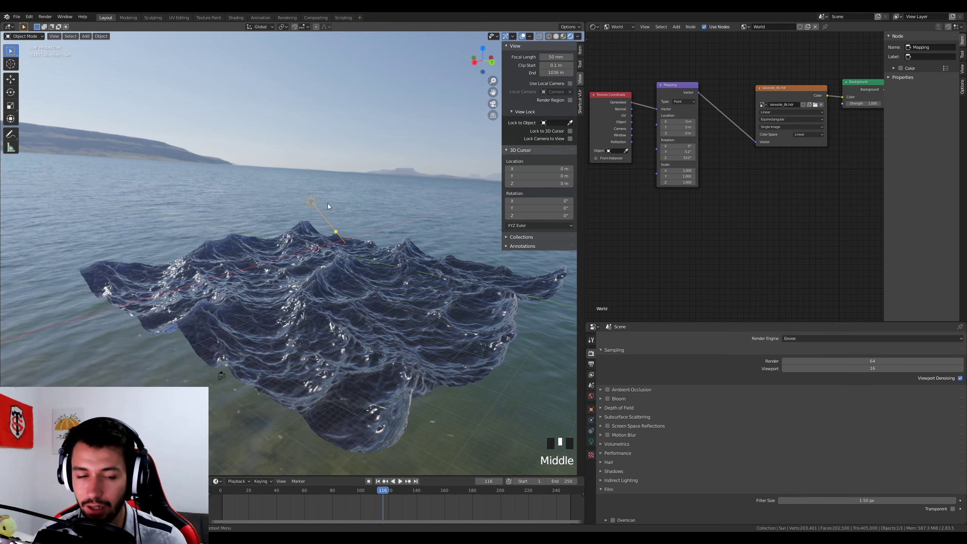
key("KP_0")
scroll(329, 206, "up", 2)
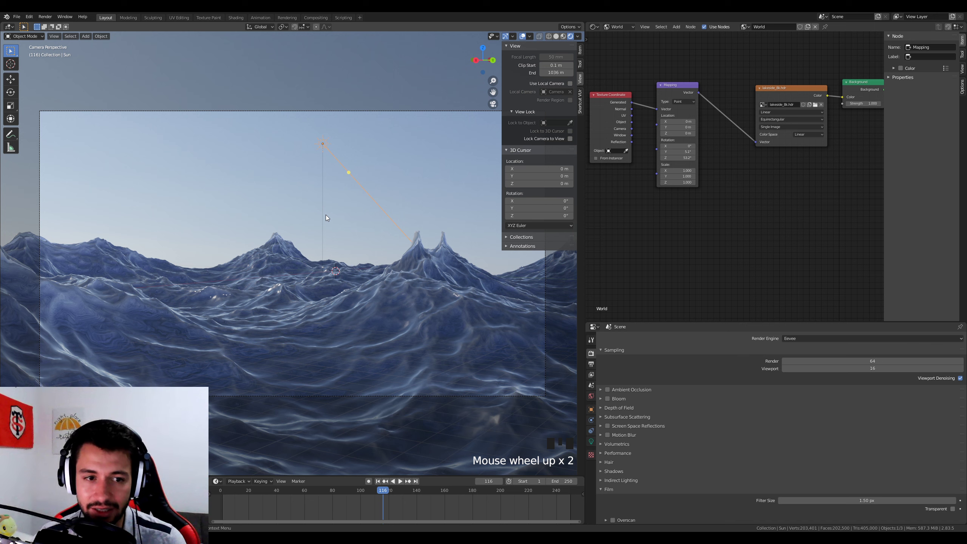
Snap the 3D cursor to the selected Sun light.
left_click(325, 218)
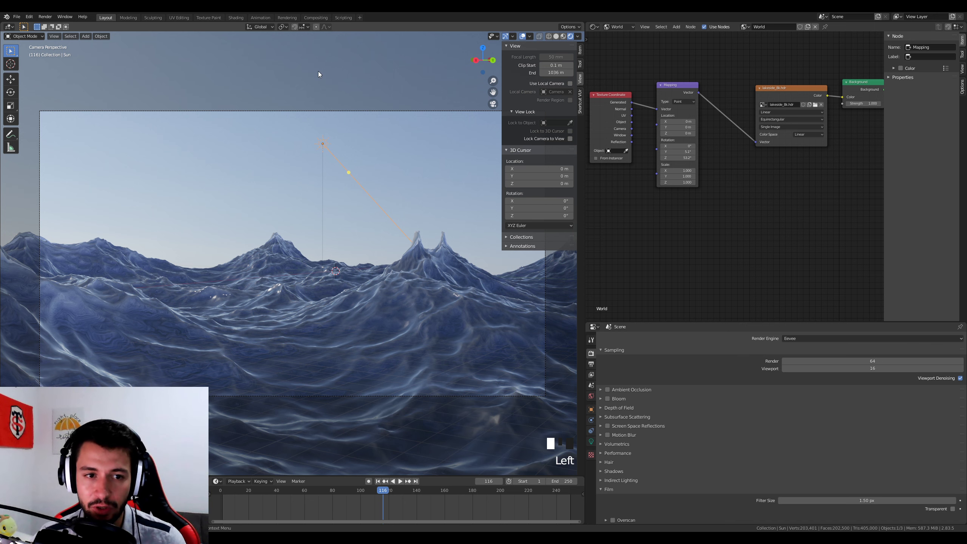
left_click(328, 157)
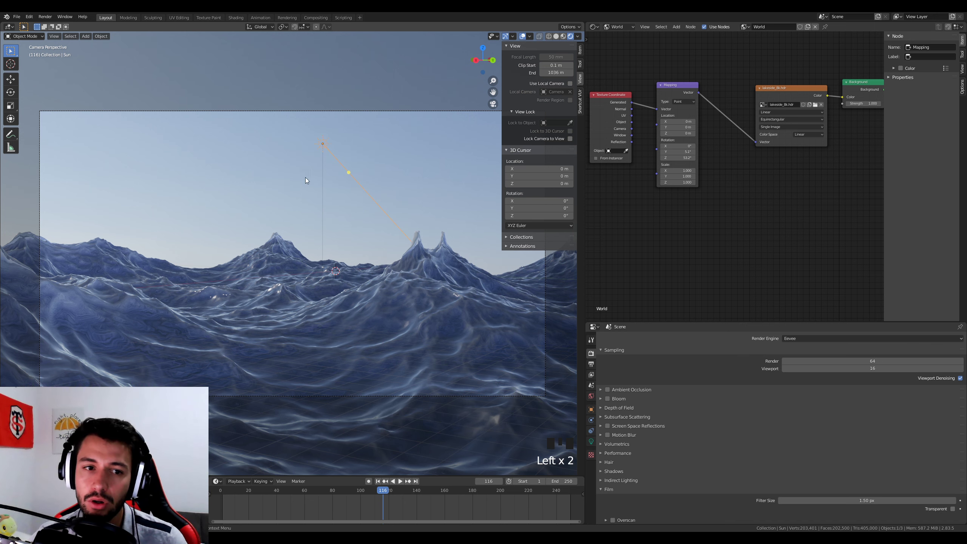
key("shift+s")
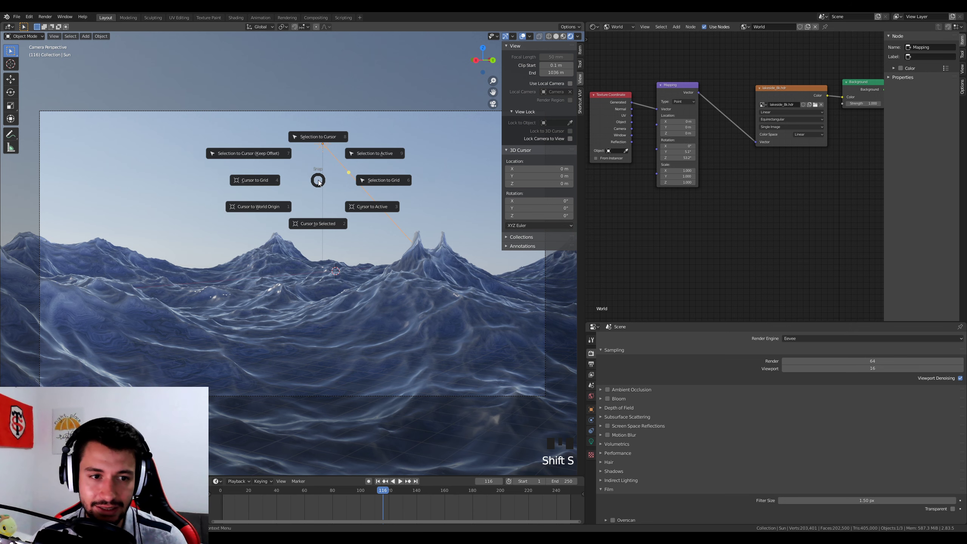
left_click(322, 227)
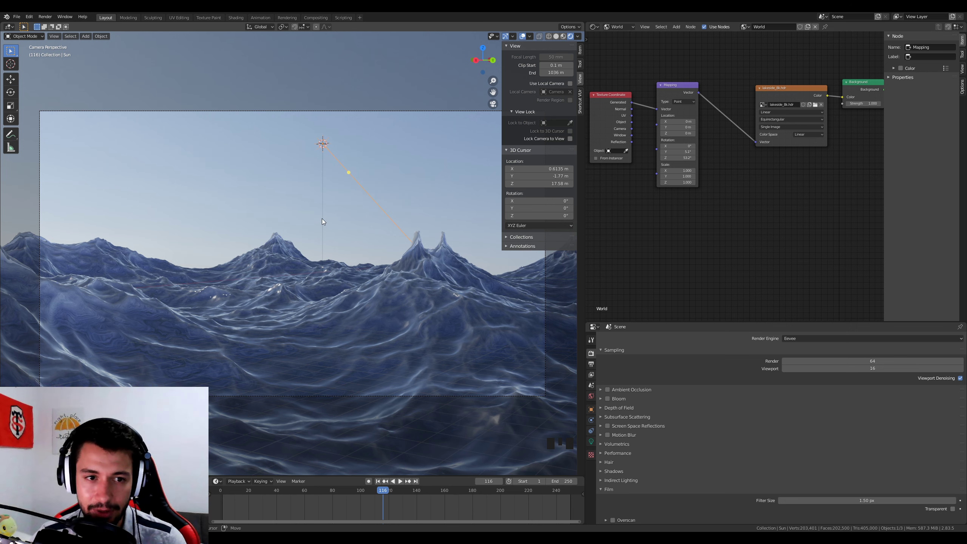
Add a UV sphere at the Sun light's position and view it through the camera.
middle_click_drag(322, 218, 380, 224)
scroll(258, 176, "up", 3)
middle_click_drag(257, 176, 262, 160, "shift")
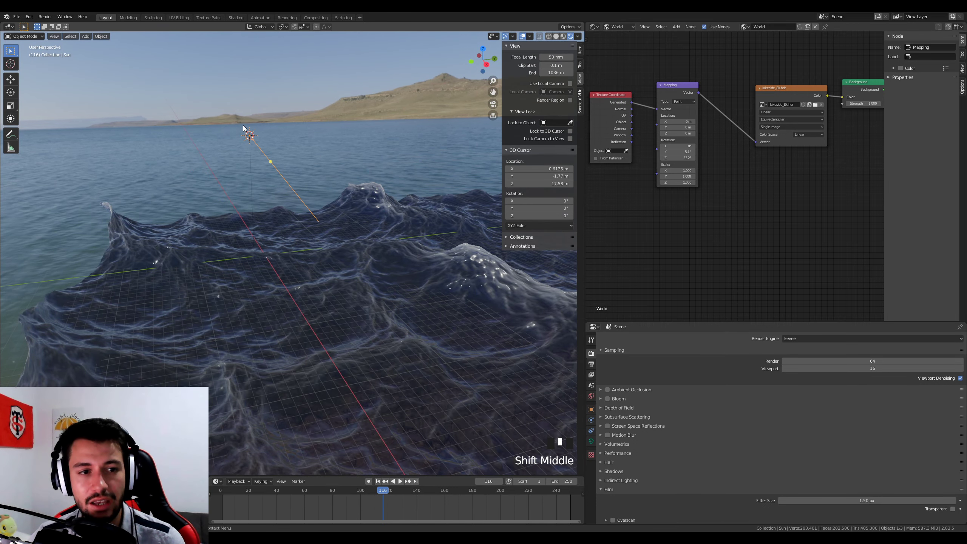
key("shift+a")
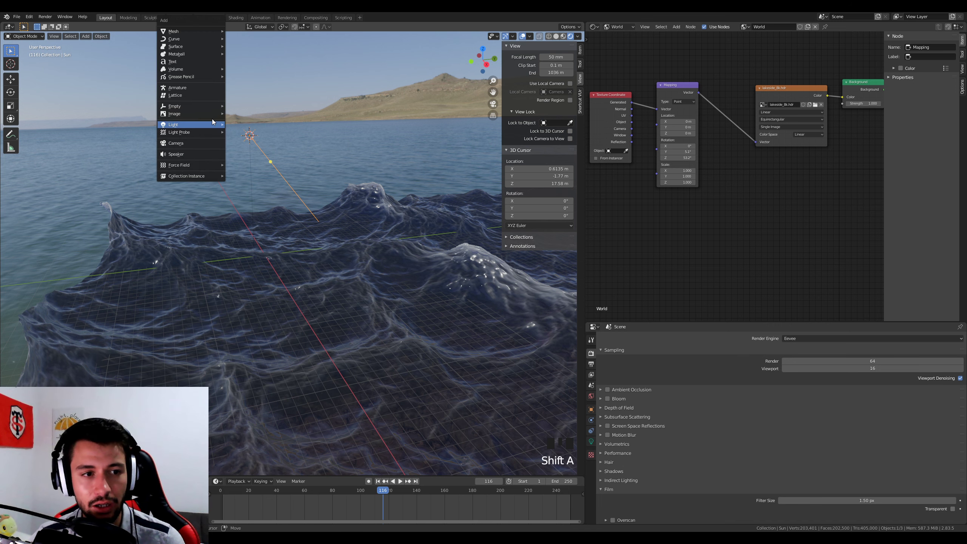
mouse_move(191, 32)
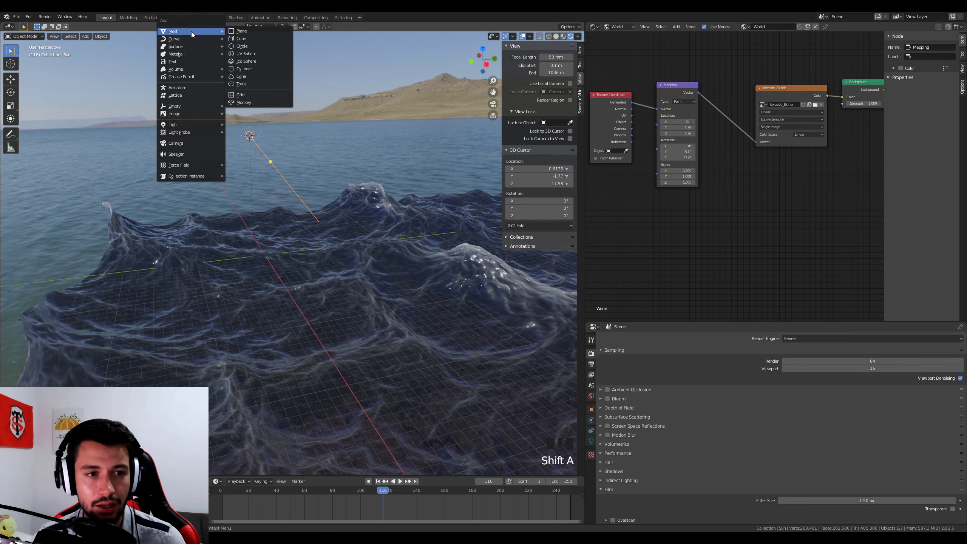
left_click(269, 54)
key("KP_0")
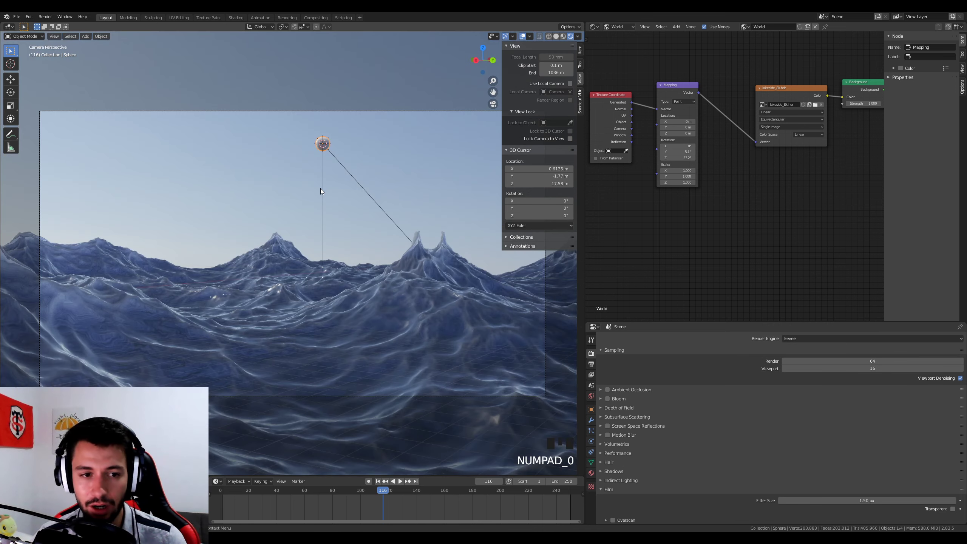
right_click(324, 148)
Change the World shader editor area to a second 3D viewport showing a close camera view of the sphere.
middle_click_drag(326, 174, 268, 242)
scroll(267, 241, "down", 3)
left_click(596, 27)
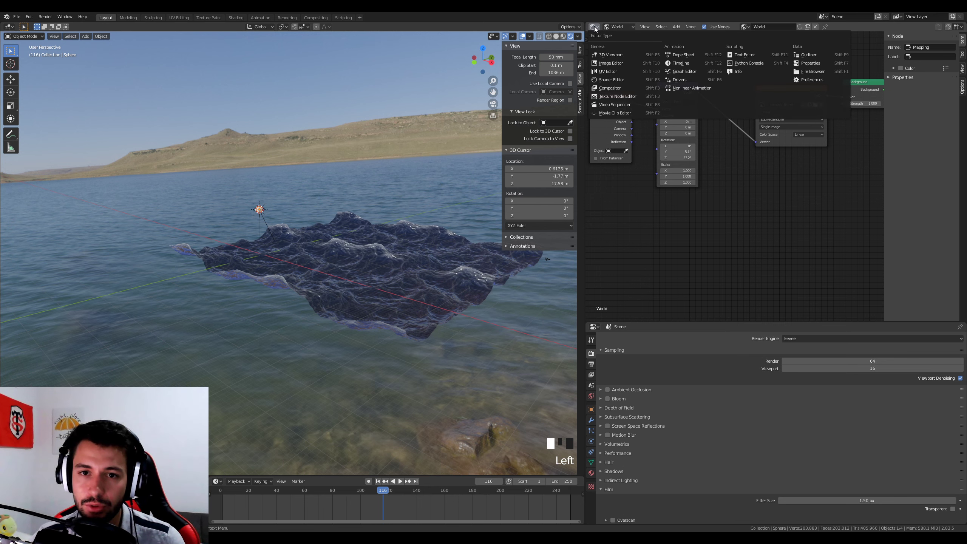
left_click(605, 54)
scroll(718, 183, "down", 10)
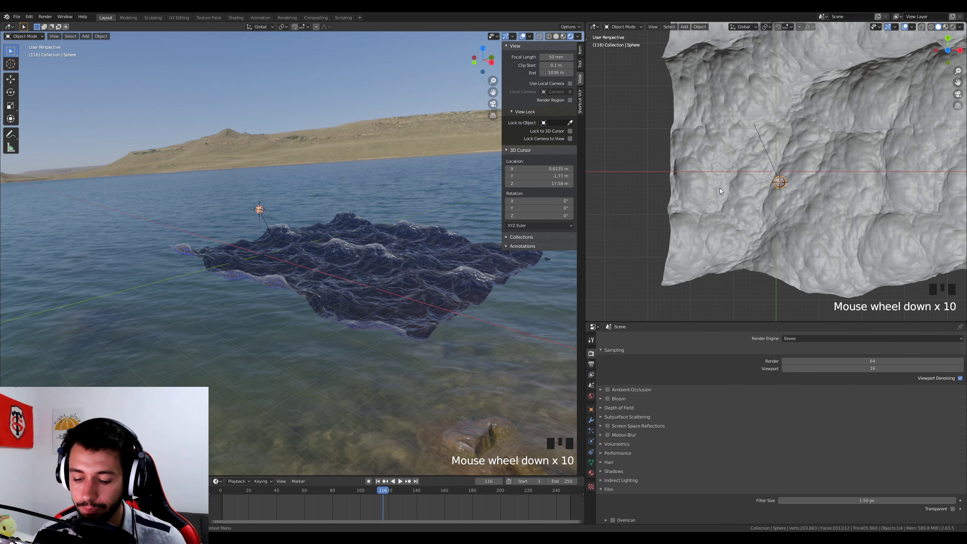
key("KP_0")
scroll(805, 157, "up", 4)
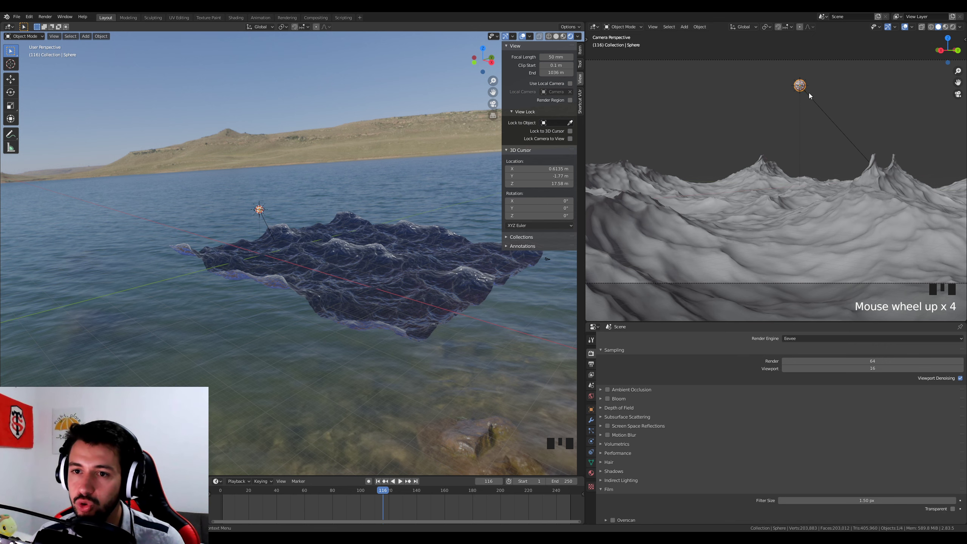
scroll(814, 84, "up", 4)
middle_click_drag(814, 84, 807, 202, "shift")
Move the sphere up and away from the Sun light toward the far side of the ocean.
scroll(240, 190, "up", 3)
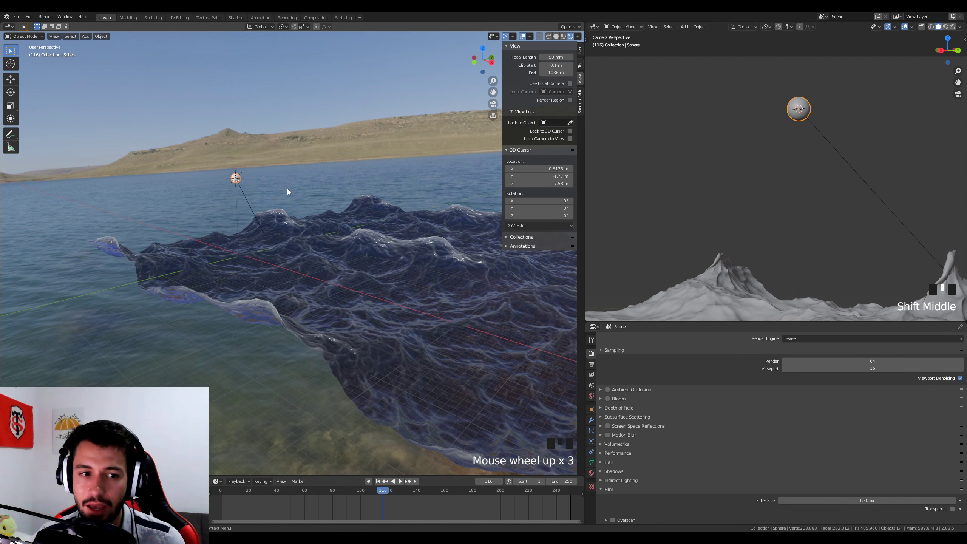
middle_click_drag(240, 190, 284, 160, "shift")
scroll(284, 159, "up", 4)
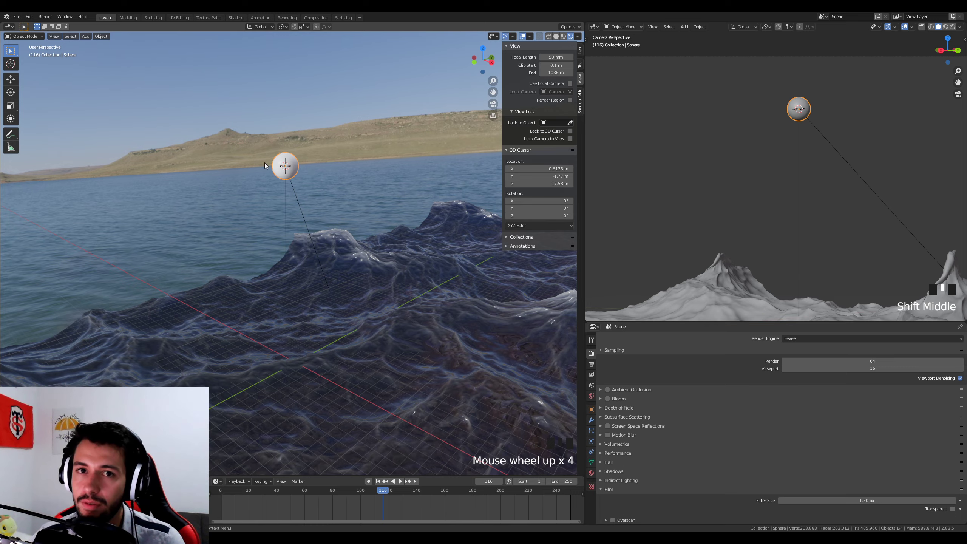
scroll(266, 171, "down", 6)
middle_click_drag(268, 236, 301, 212)
mouse_move(310, 253)
middle_mouse_down()
mouse_move(329, 242)
mouse_move(269, 236)
mouse_move(195, 258)
mouse_move(352, 264)
mouse_move(323, 245)
middle_mouse_up()
key("g")
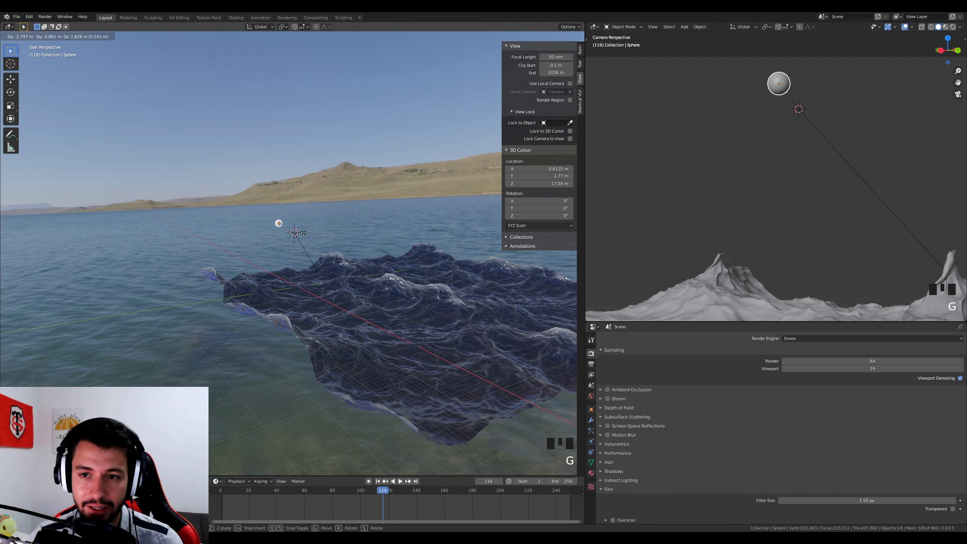
left_click(281, 219)
From the top view, move the sphere well behind the ocean's far edge and lower it along Z to align with the Sun light in camera.
middle_click_drag(281, 221, 303, 269)
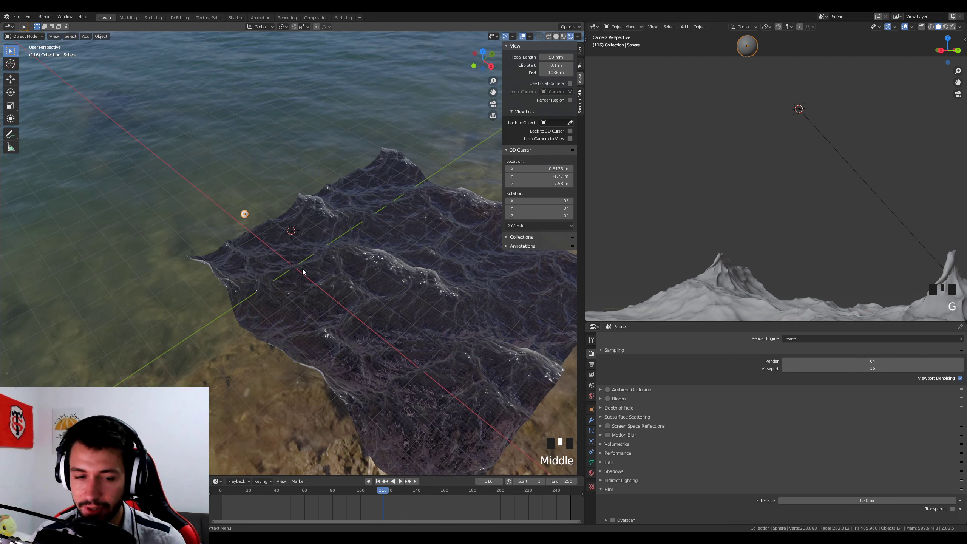
key("KP_7")
key("g")
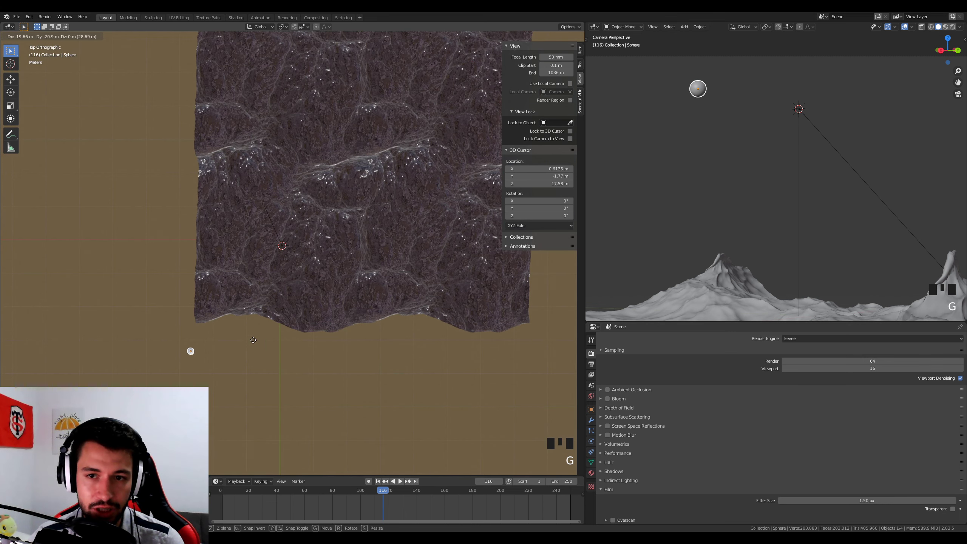
left_click(216, 324)
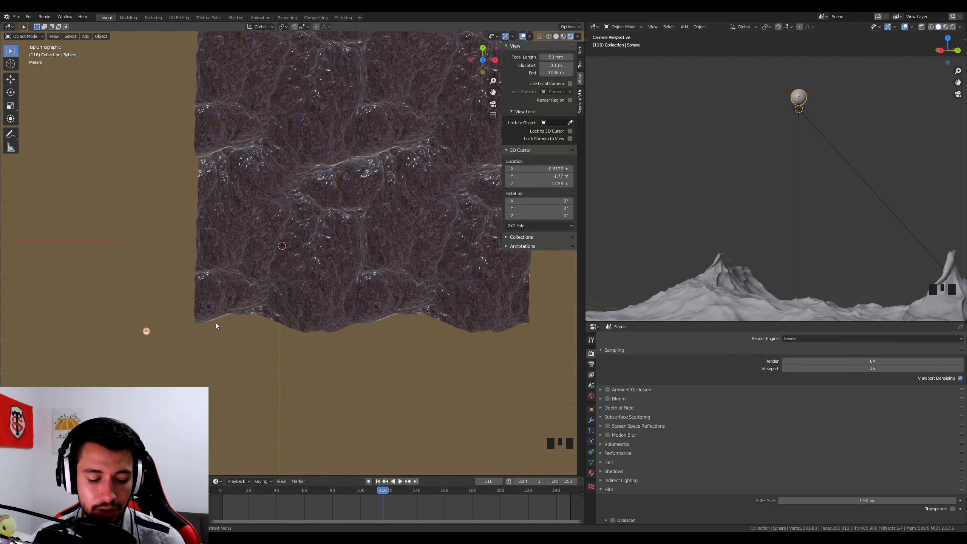
key("g")
key("z")
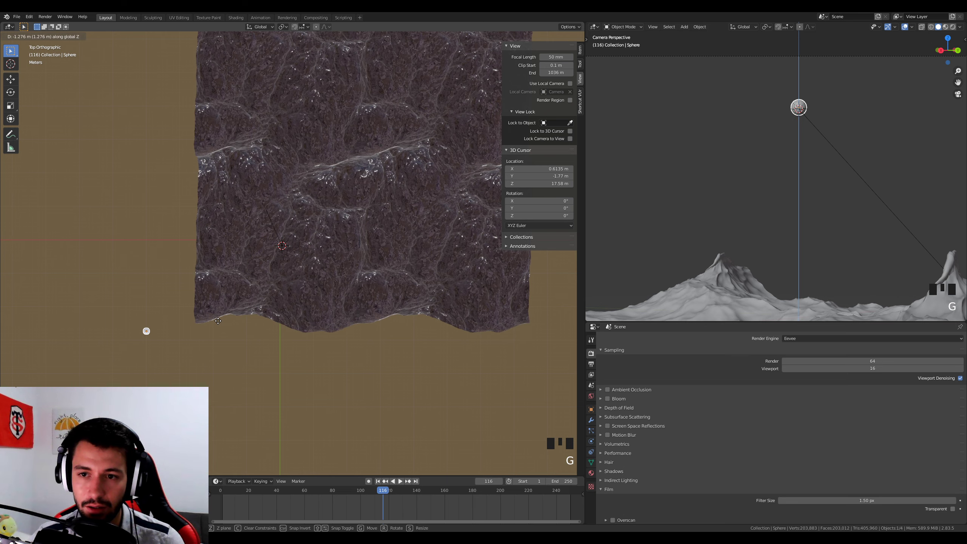
left_click(222, 319)
Scale the sphere up so it forms a large disc around the Sun light in the camera view.
middle_click_drag(288, 257, 203, 217)
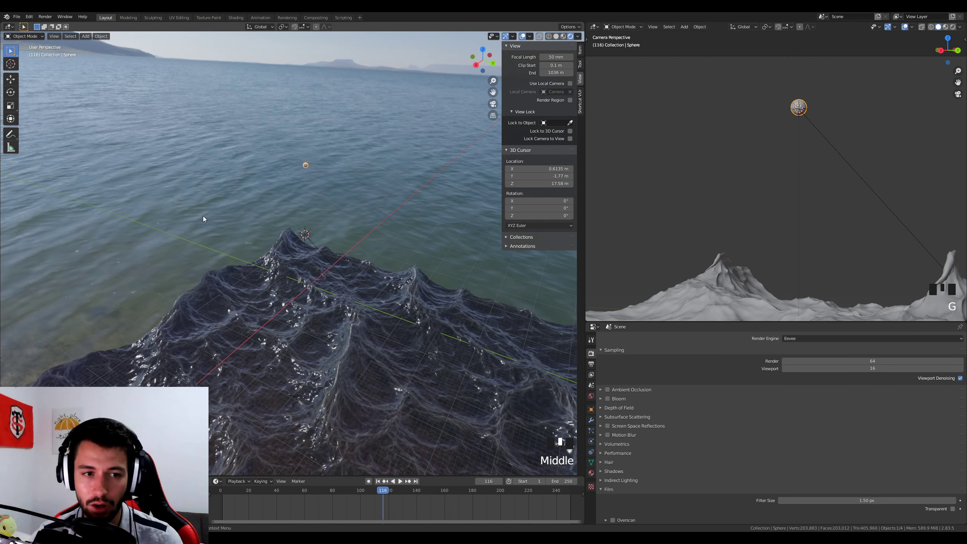
key("KP_0")
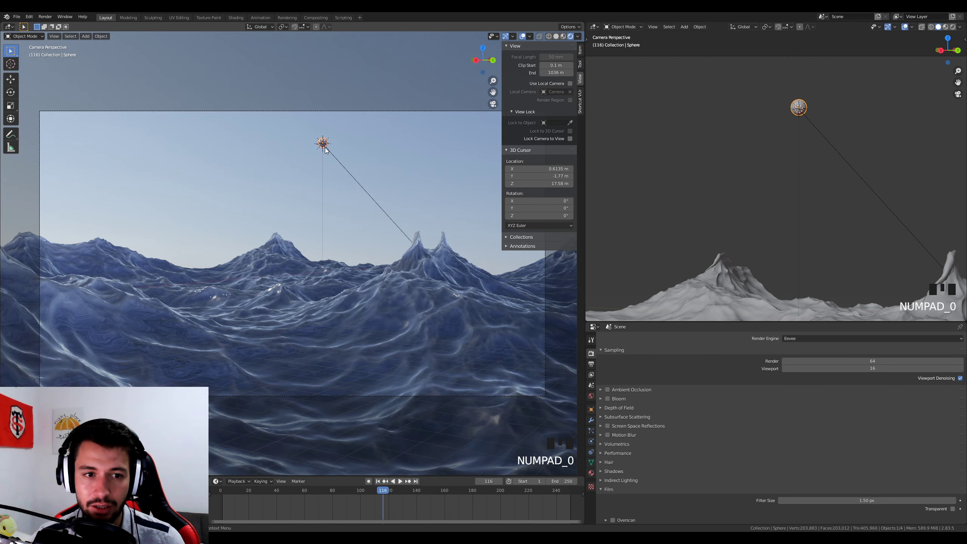
key("s")
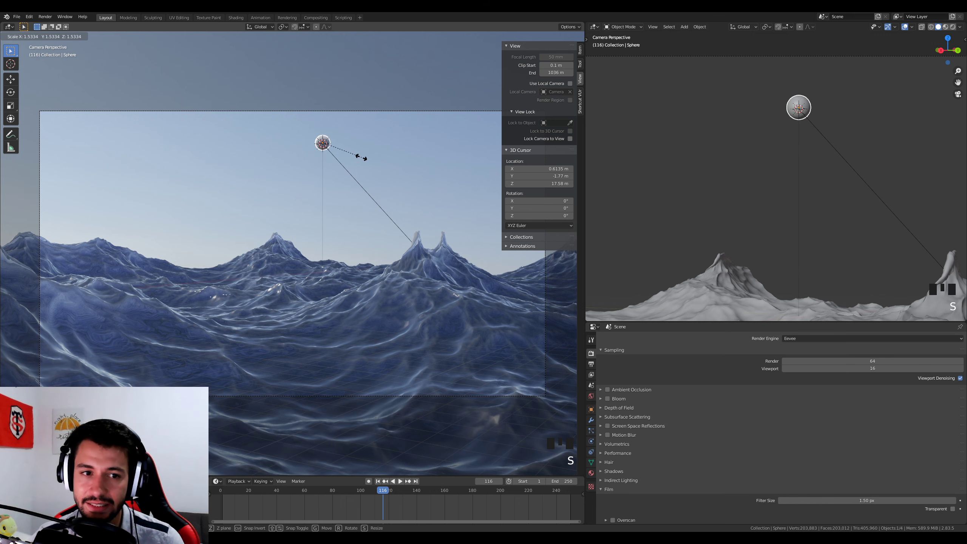
left_click(410, 160)
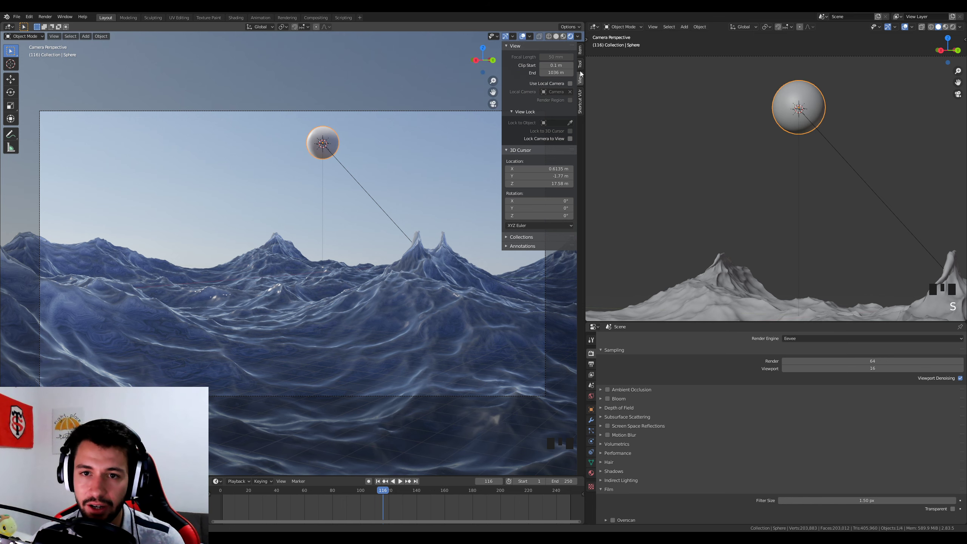
Change the second 3D viewport to an object Shader Editor and create a new material for the sphere.
left_click(594, 27)
left_click(624, 77)
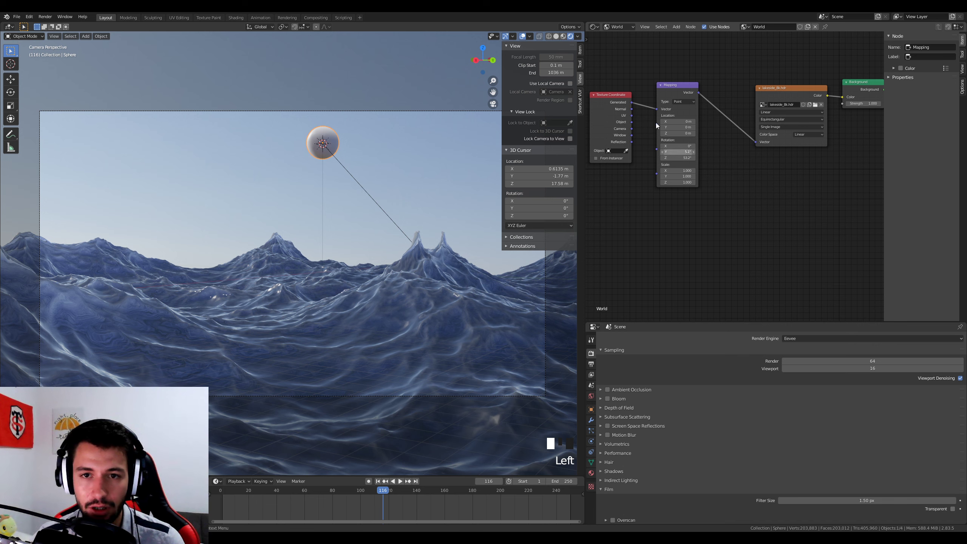
left_click(624, 28)
left_click(619, 36)
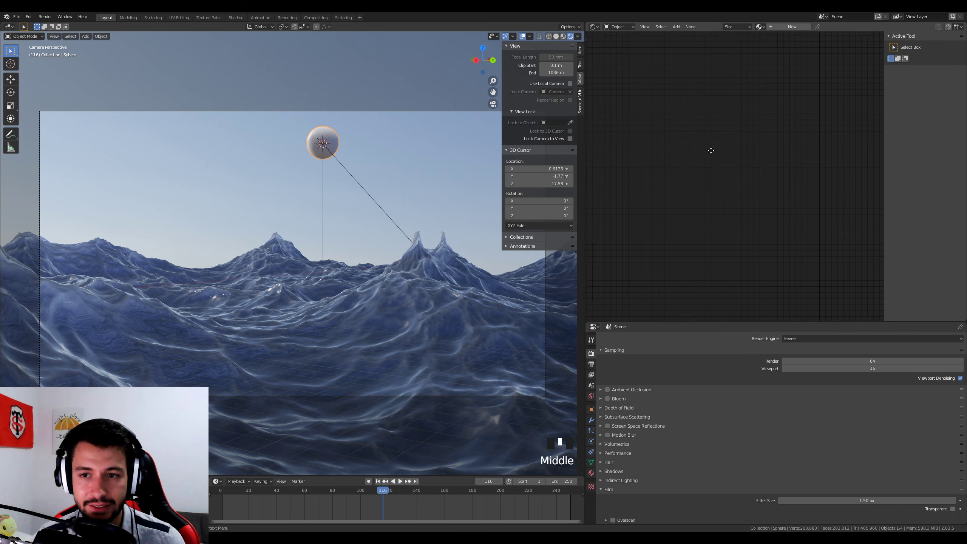
scroll(729, 99, "down", 6)
left_click(786, 28)
middle_click_drag(778, 51, 759, 51)
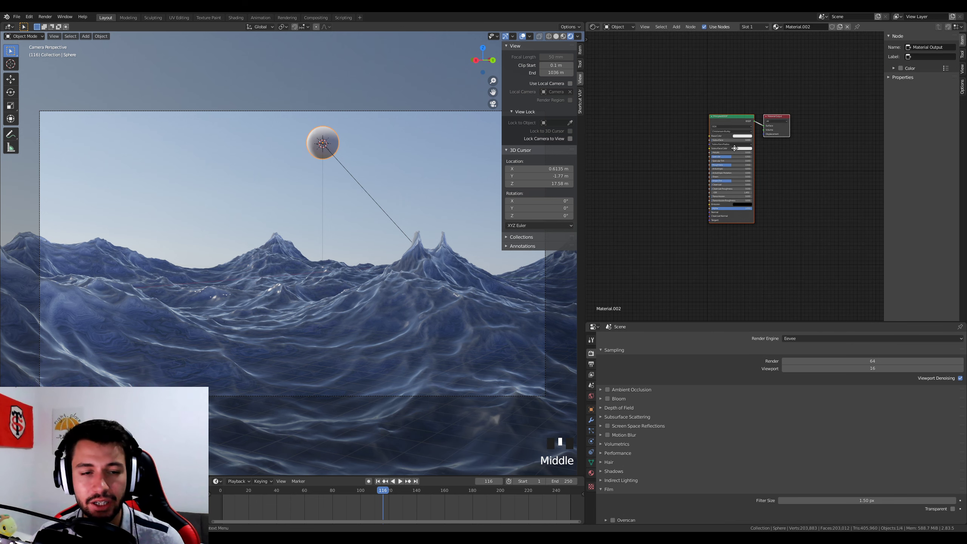
Replace the sphere material's Principled BSDF with an Emission shader connected to the Material Output's Surface.
scroll(730, 112, "up", 2)
left_click(729, 109)
key("Delete")
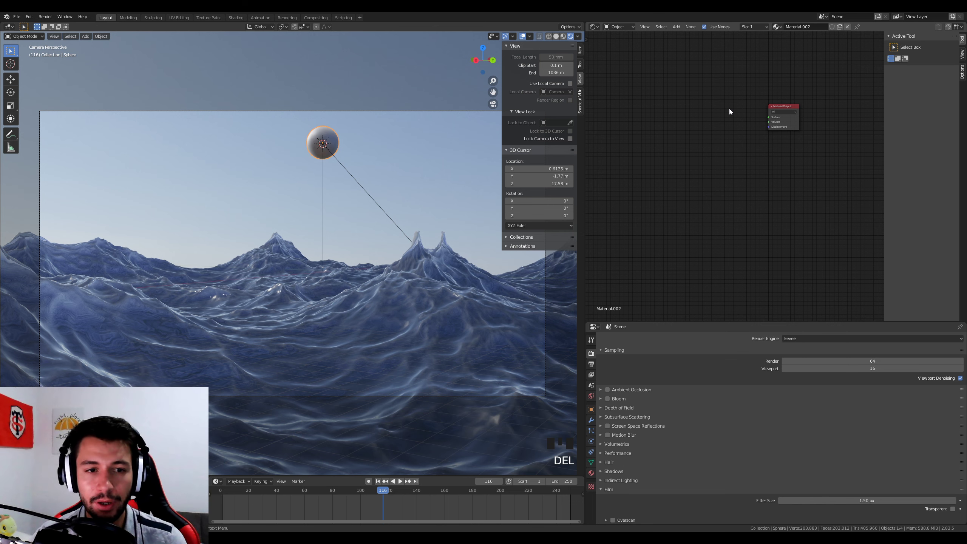
key("shift+a")
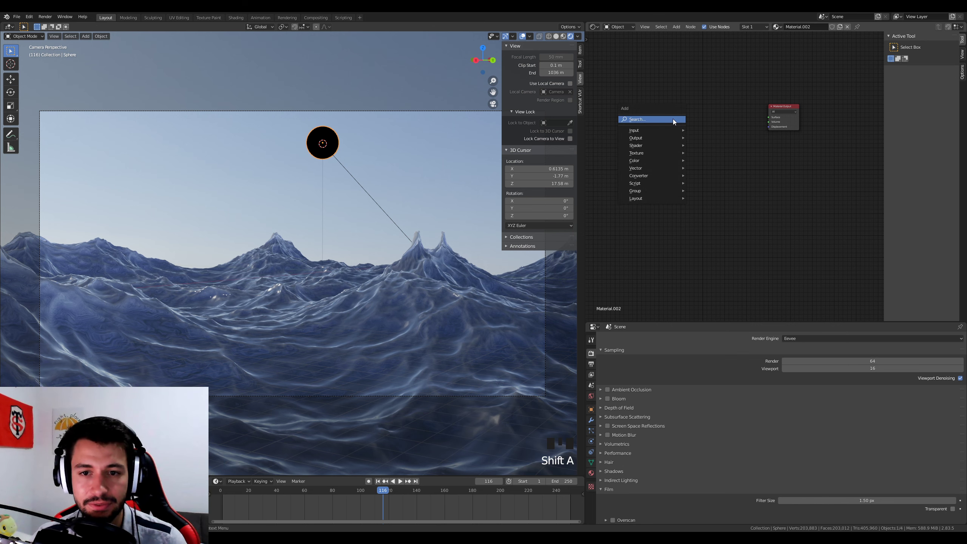
mouse_move(636, 146)
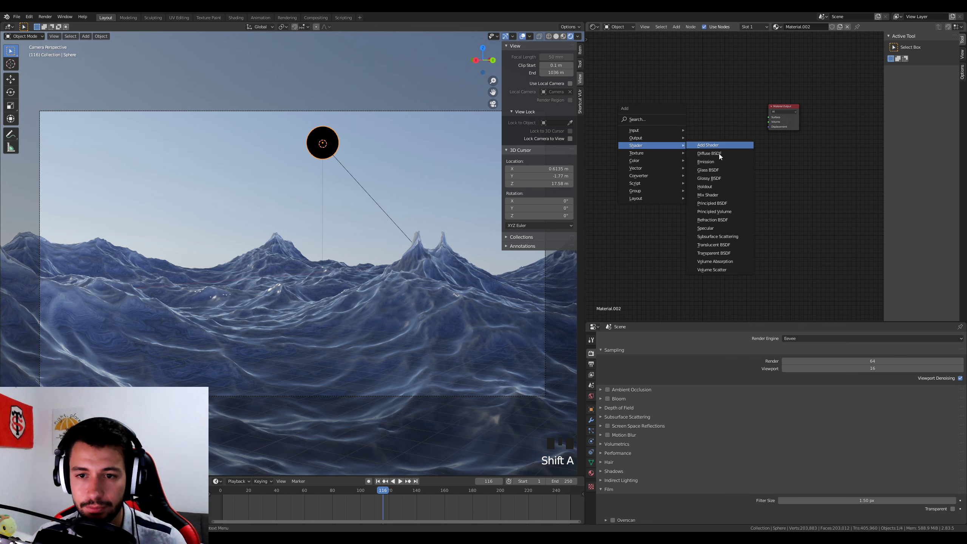
left_click(705, 162)
left_click(708, 121)
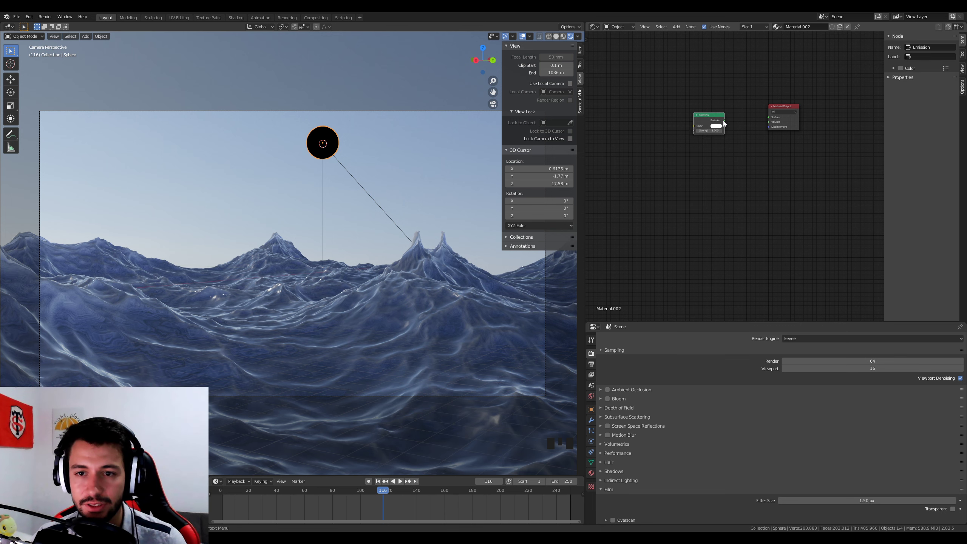
left_click_drag(724, 120, 769, 119)
Set the sphere's Emission strength to 5 and deselect the sphere.
double_click(725, 131)
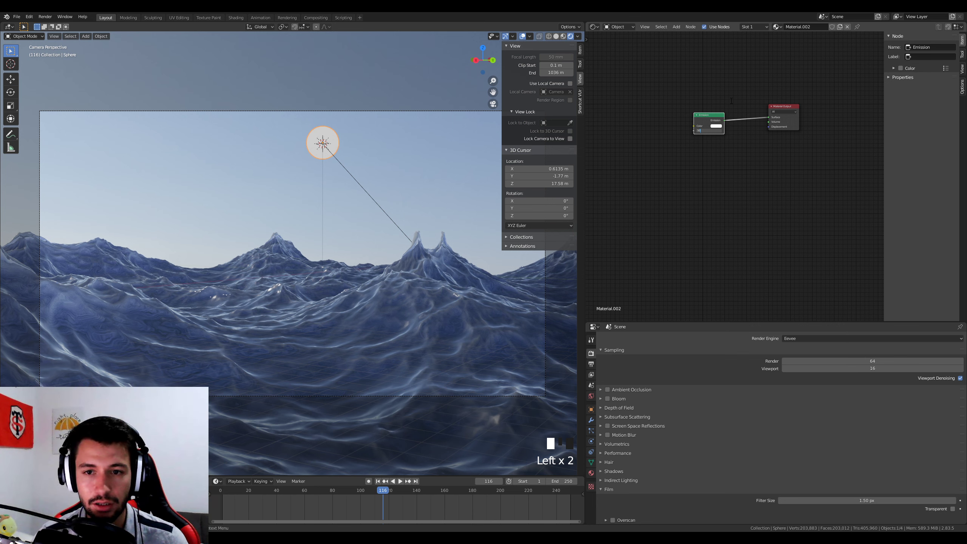
key("BackSpace")
type("5")
key("Return")
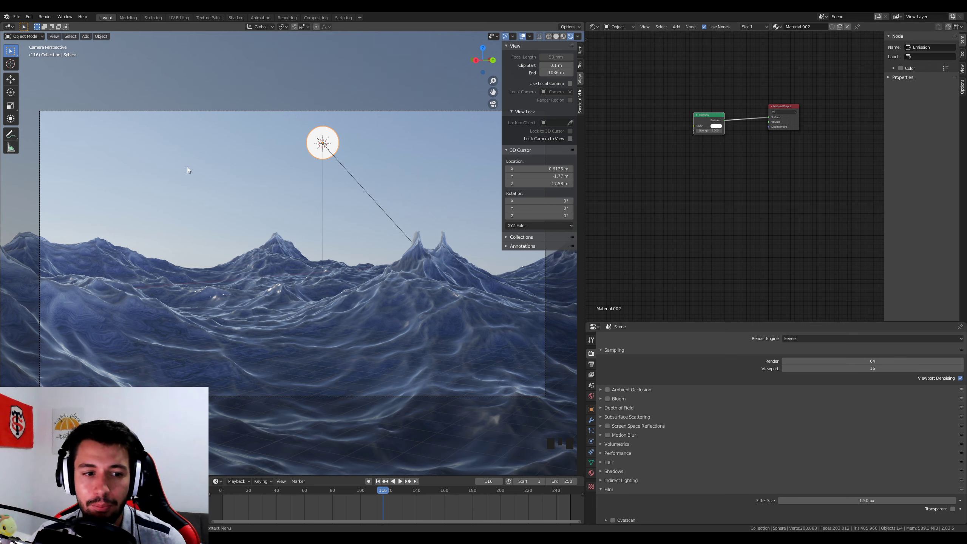
left_click(376, 141)
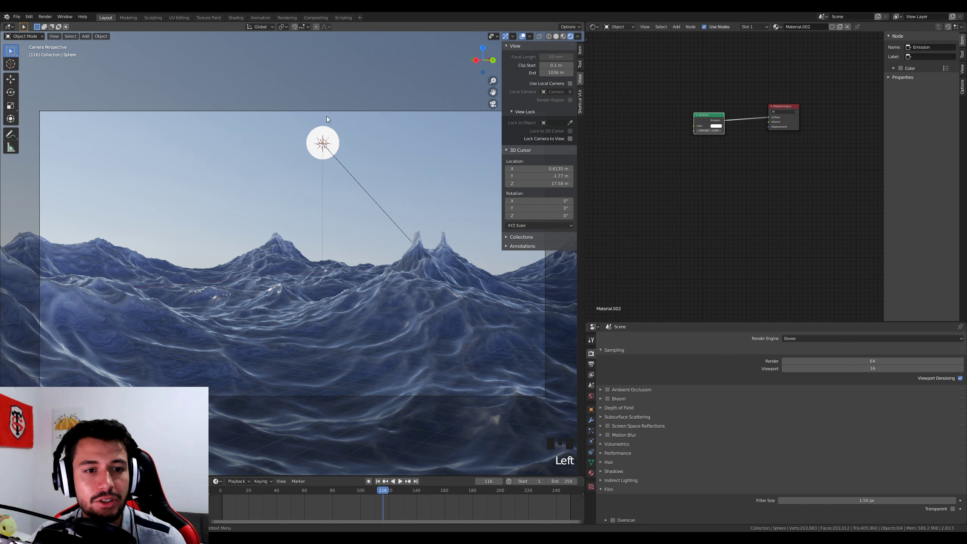
Enable Bloom for Eevee and increase the sphere's Emission strength further for a stronger glow.
left_click(608, 398)
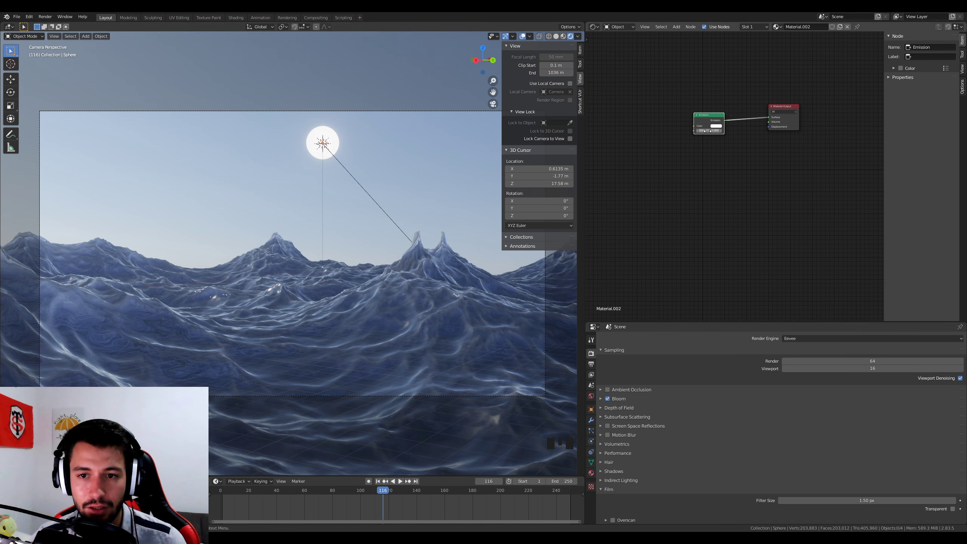
mouse_move(707, 130)
left_mouse_down()
mouse_move(740, 130)
mouse_move(721, 130)
left_mouse_up()
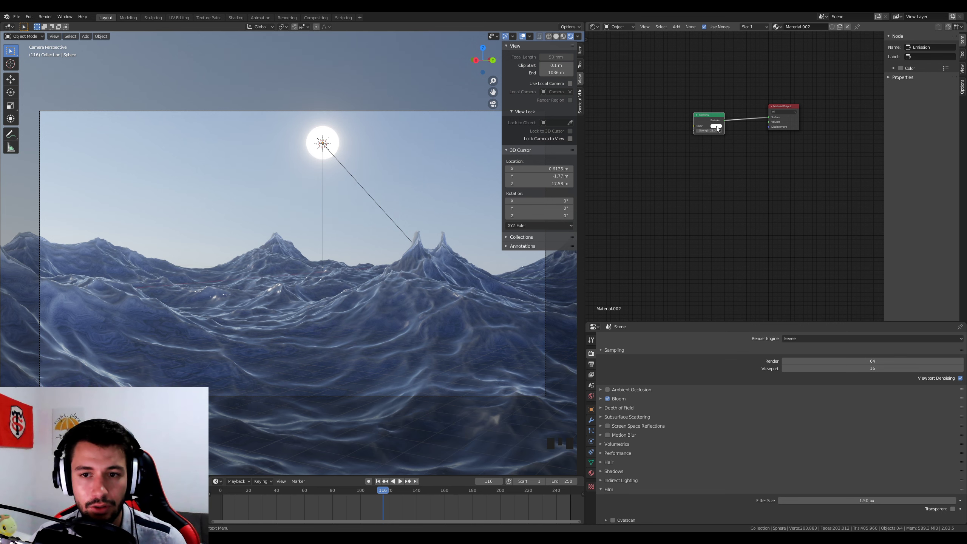
Scale the glowing sphere down to a small sun disc around the Sun light in the camera view.
key("s")
left_click(335, 147)
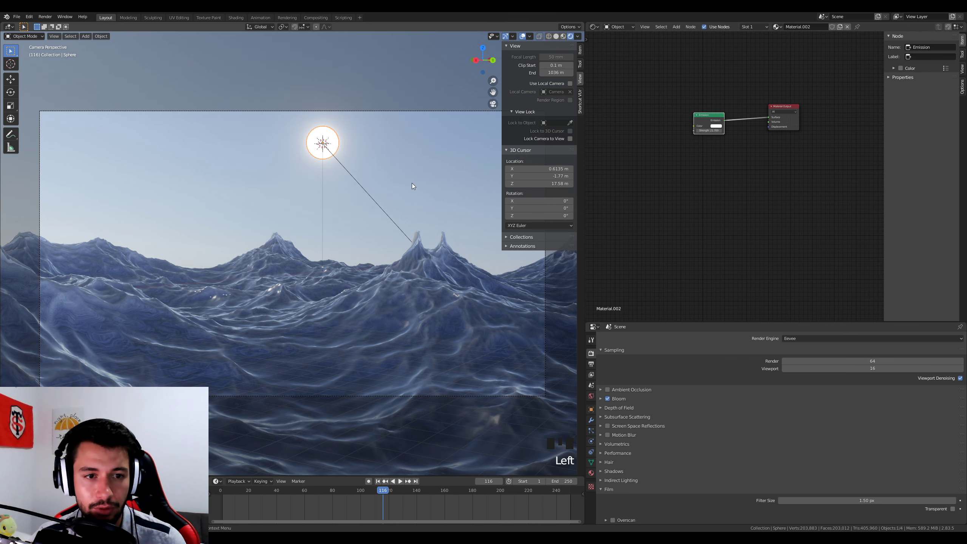
key("s")
left_click(368, 166)
left_click(384, 86)
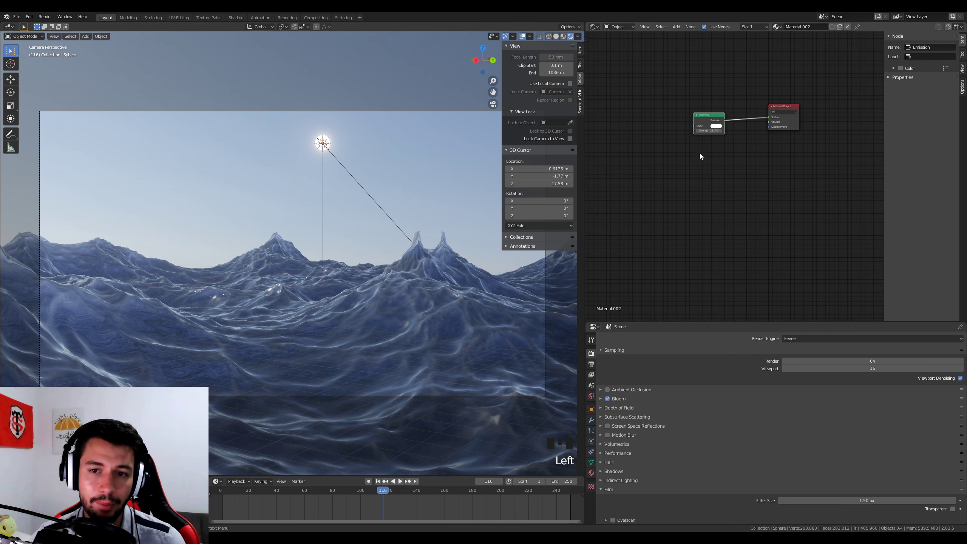
Give the sphere's Emission color a very slight warm tint.
left_click(716, 127)
left_click(715, 126)
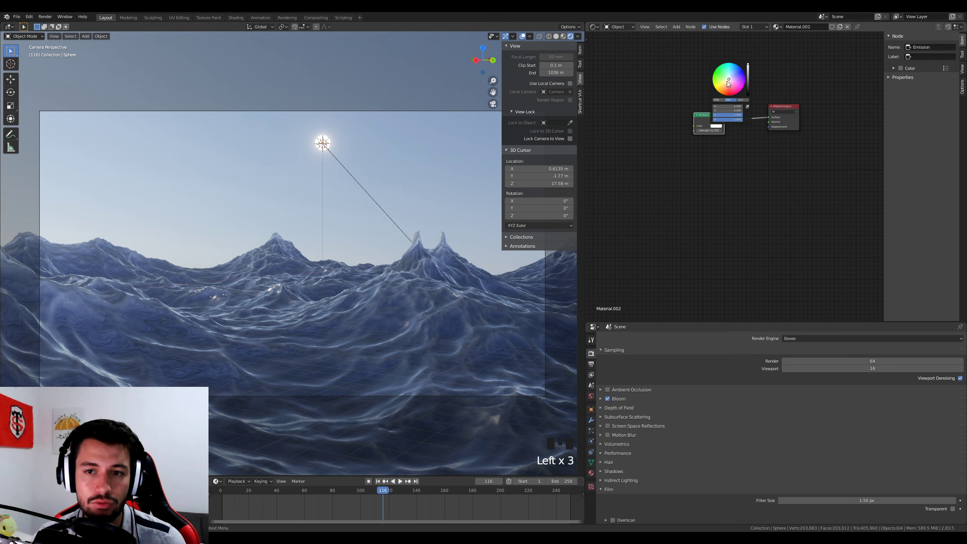
left_click_drag(730, 76, 728, 80)
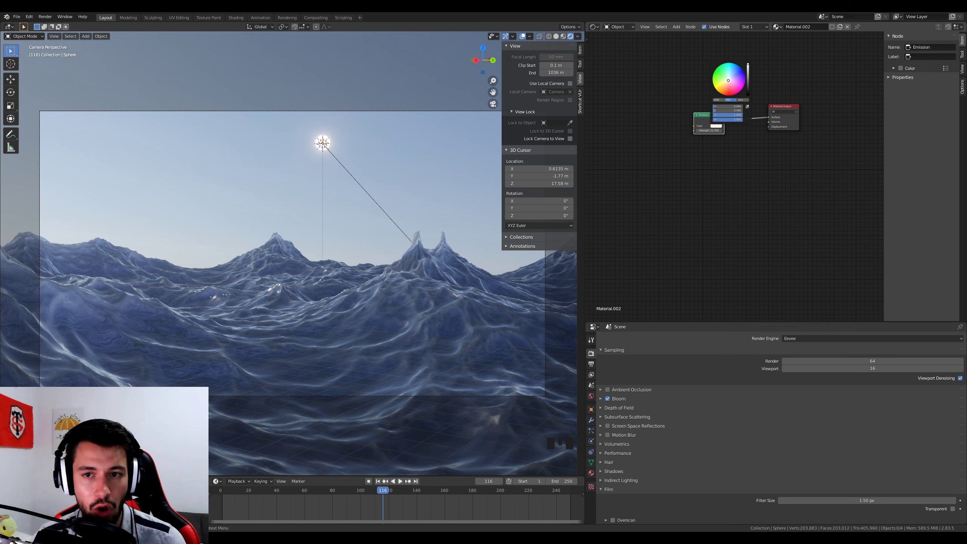
left_click(386, 84)
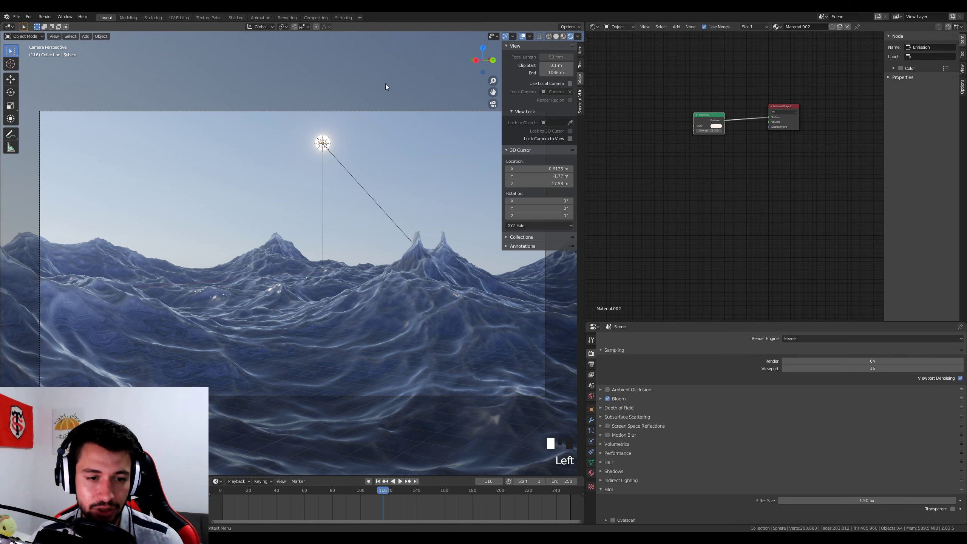
Enable Screen Space Reflections and Ambient Occlusion in the Eevee render settings.
left_click(607, 425)
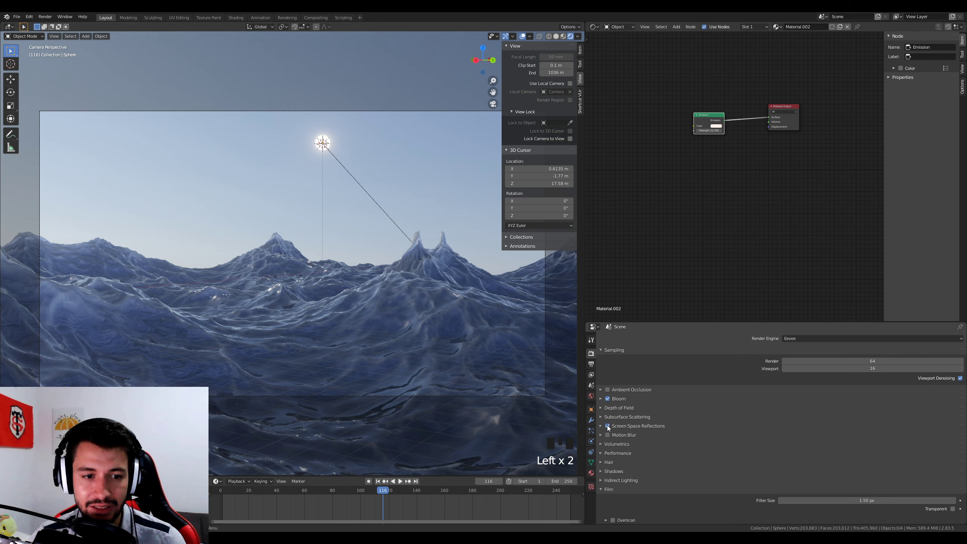
left_click(608, 388)
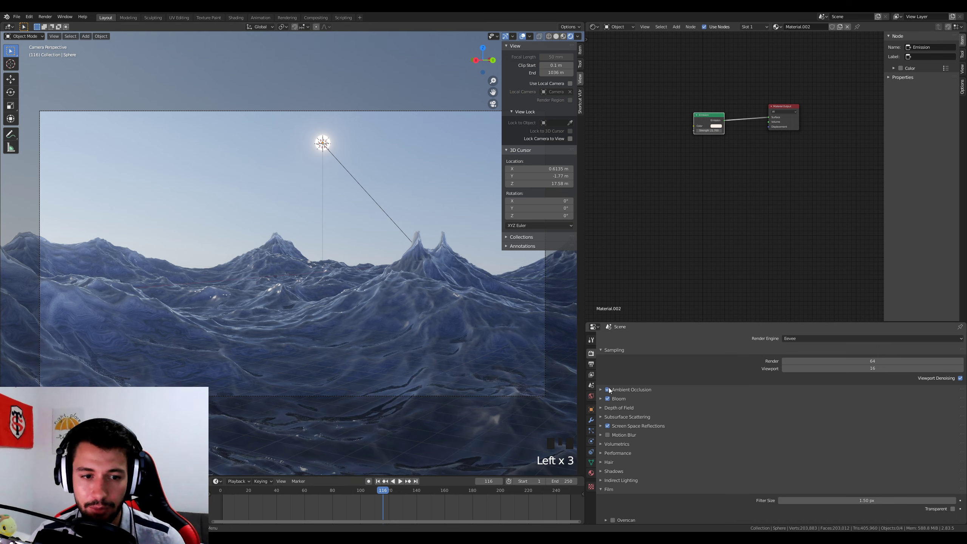
Select the ocean plane and set its Ocean modifier's Resolution to 30.
left_click(448, 307)
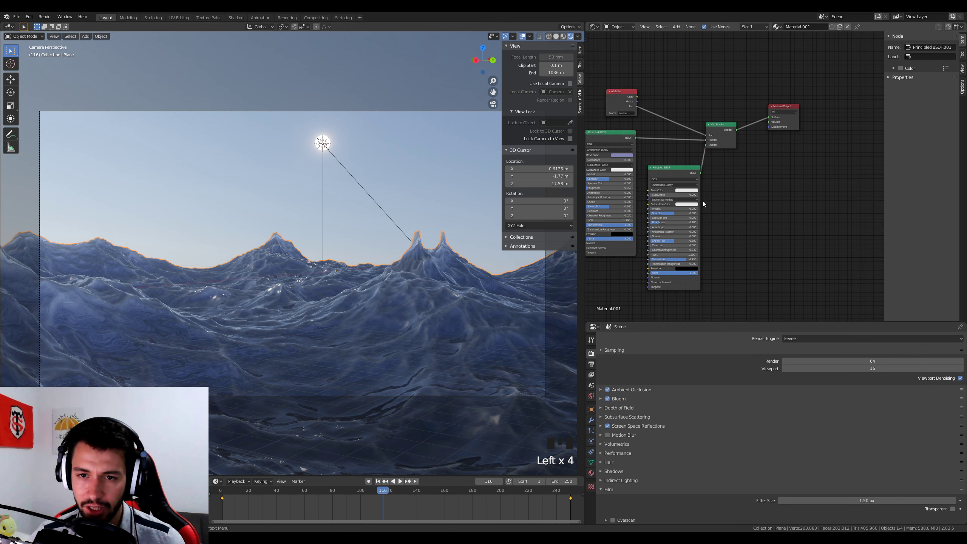
middle_click_drag(703, 201, 737, 140)
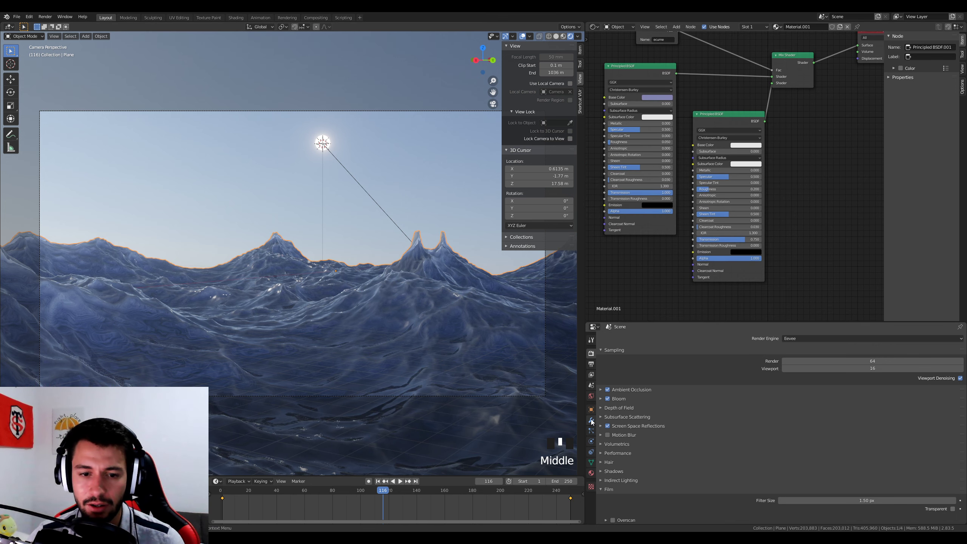
left_click(591, 420)
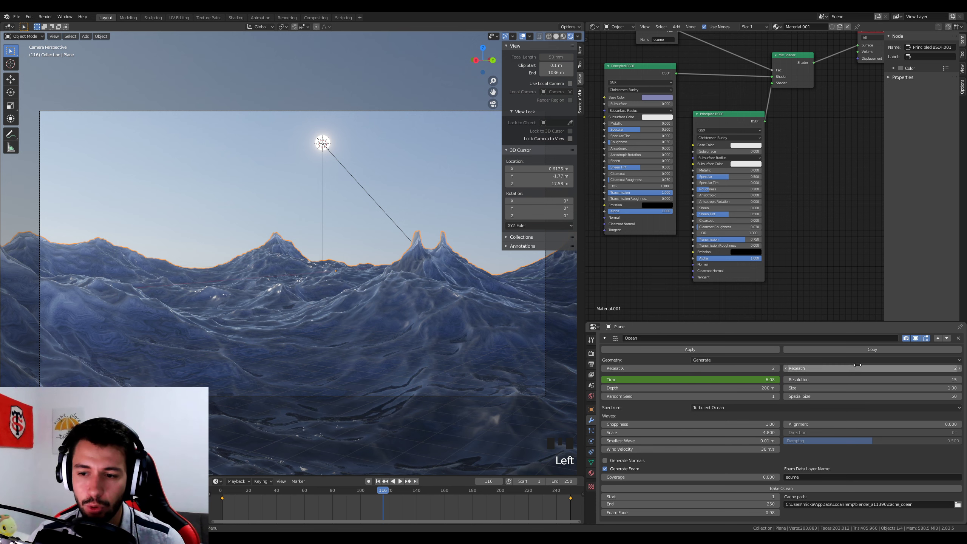
double_click(849, 380)
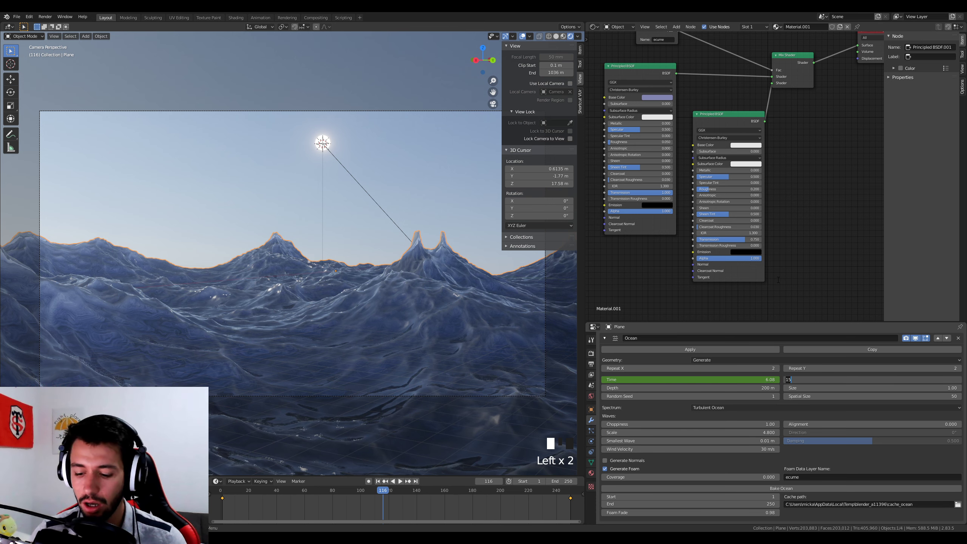
type("30")
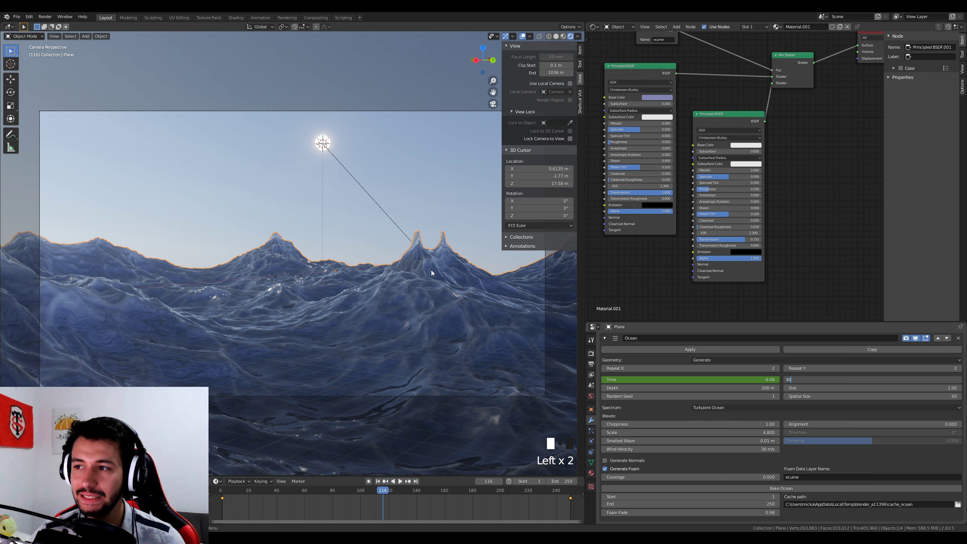
key("Return")
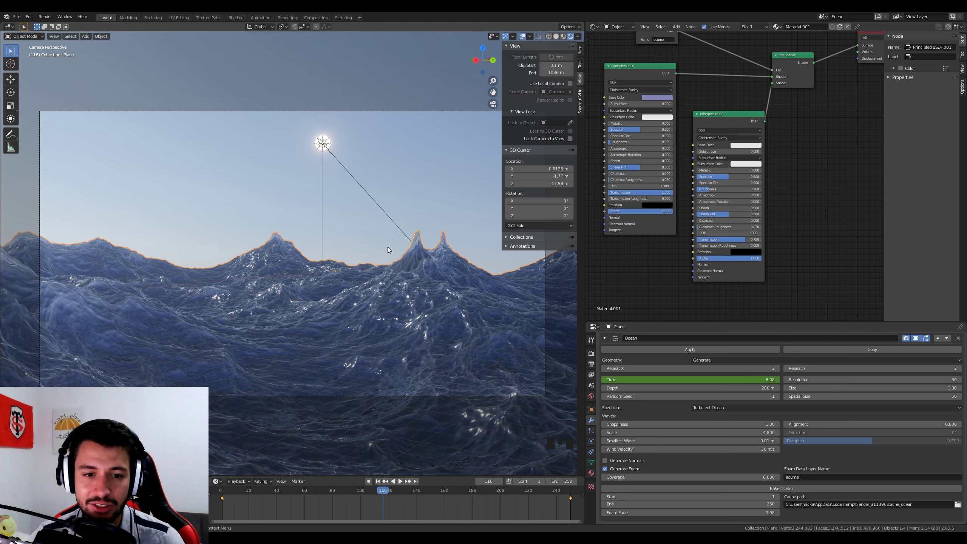
Try a brighter, near-white Base Color on the ocean's water Principled BSDF, checking it from an elevated view and through the camera.
middle_click_drag(433, 195, 407, 253)
scroll(379, 330, "down", 2)
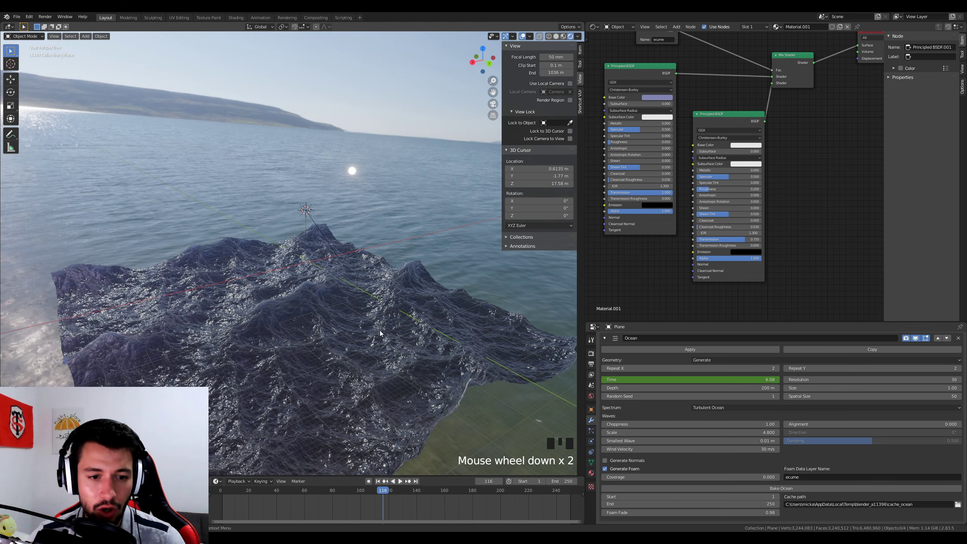
middle_click_drag(379, 330, 398, 318)
left_click(396, 315)
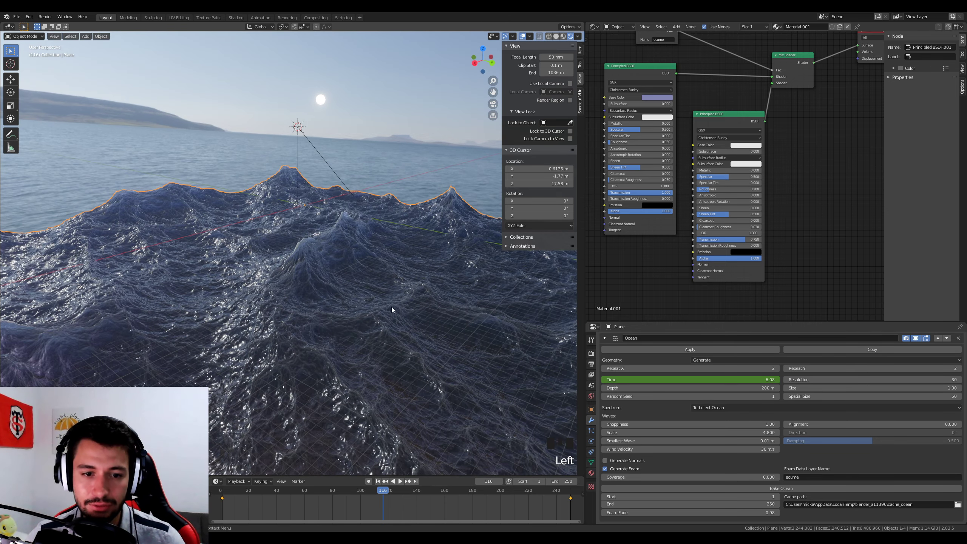
left_click(659, 98)
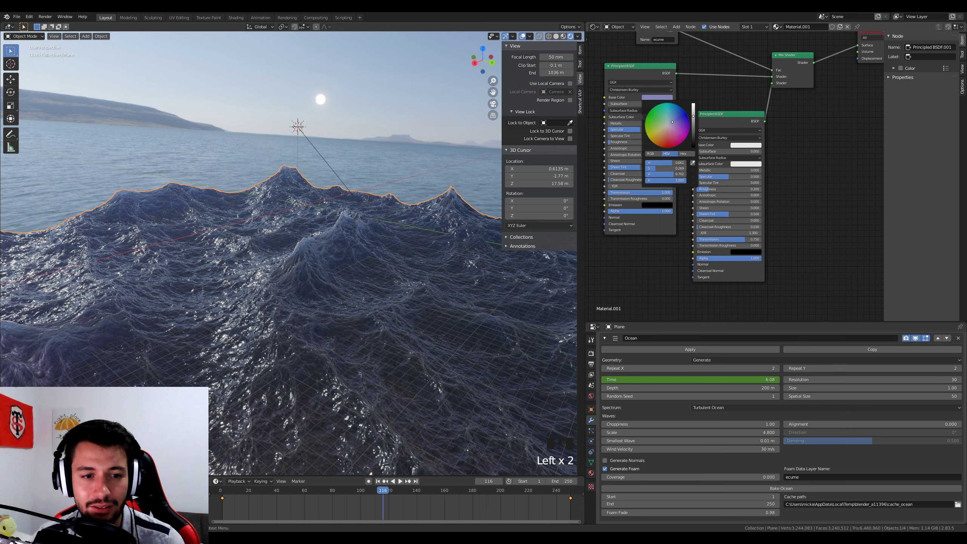
mouse_move(693, 117)
left_mouse_down()
mouse_move(693, 135)
mouse_move(693, 104)
left_mouse_up()
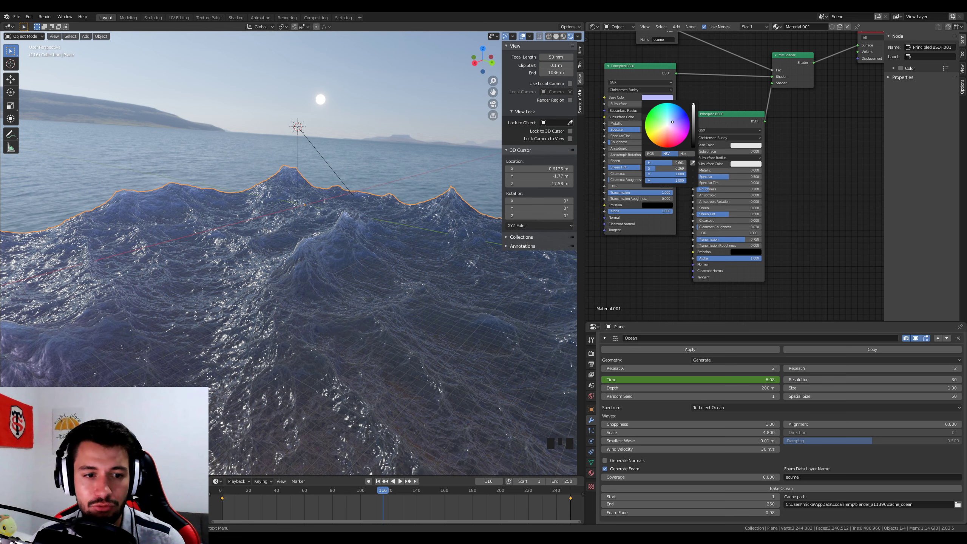
left_click(657, 97)
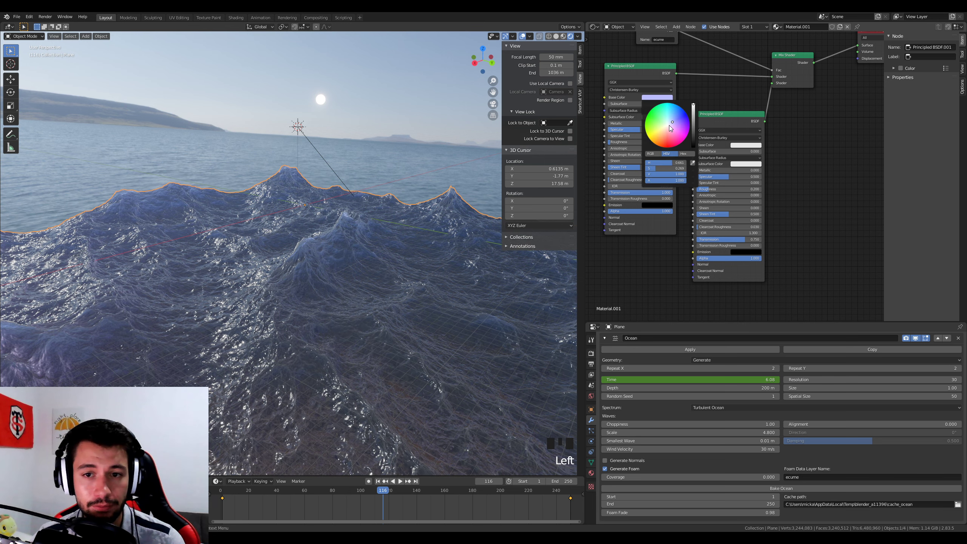
left_click_drag(672, 122, 667, 125)
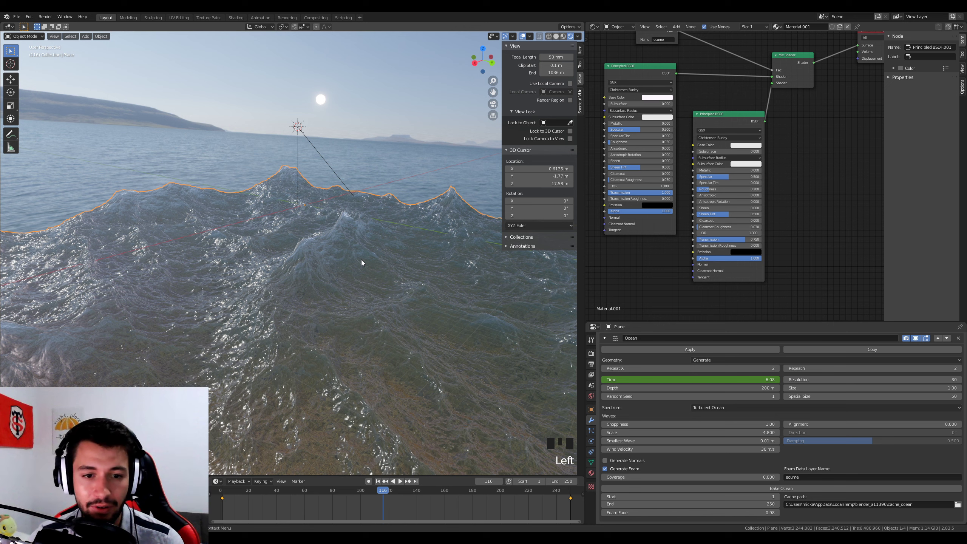
key("KP_0")
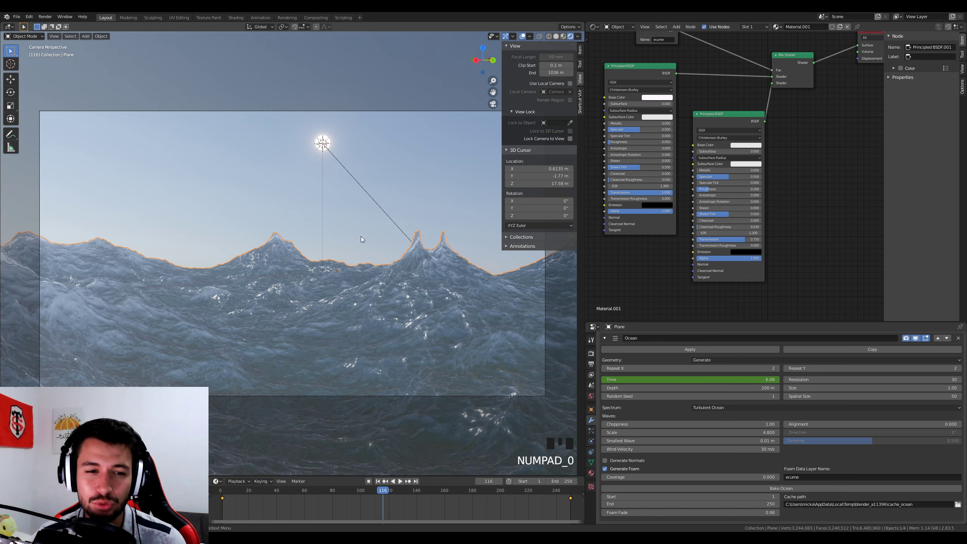
Set the water Principled BSDF's Base Color to a soft blue and lower its brightness to a muted tone.
left_click(657, 97)
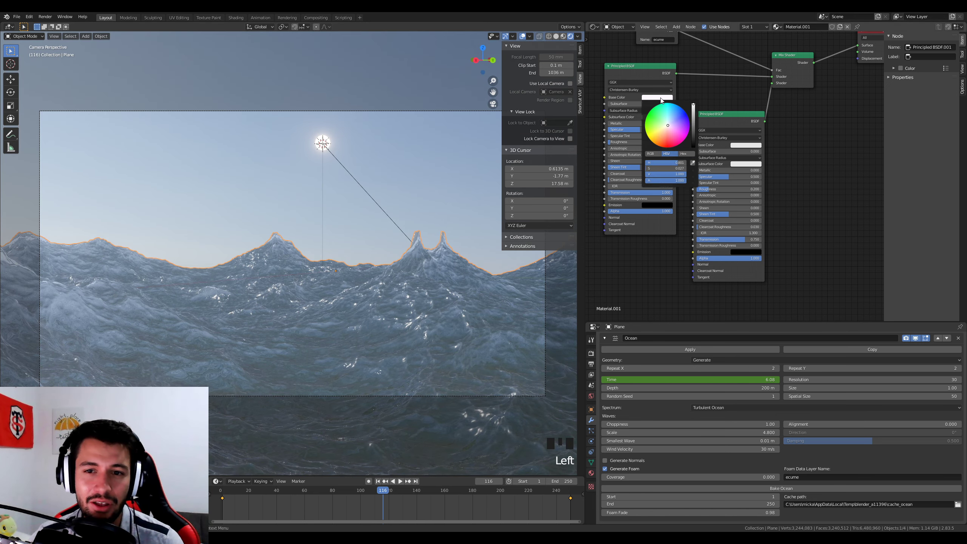
left_click(673, 121)
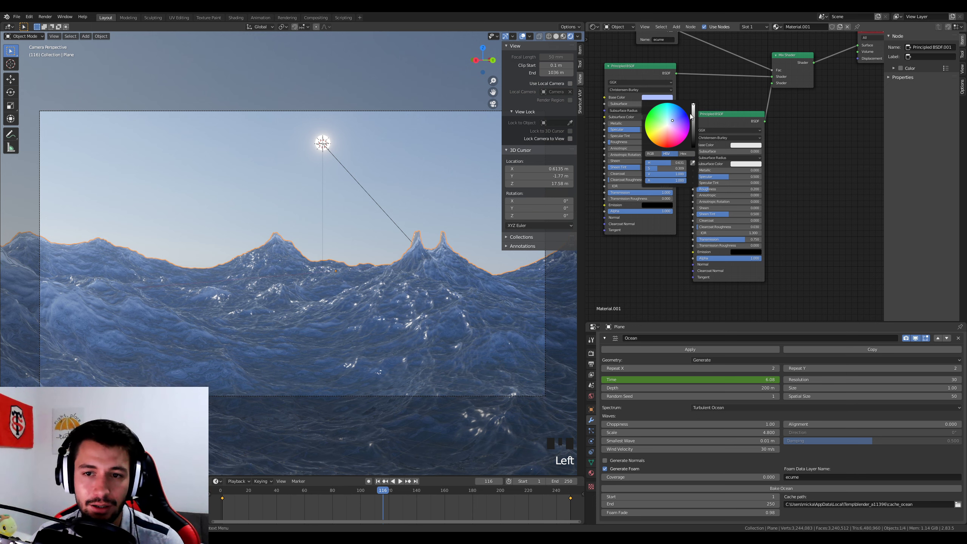
left_click_drag(693, 105, 693, 118)
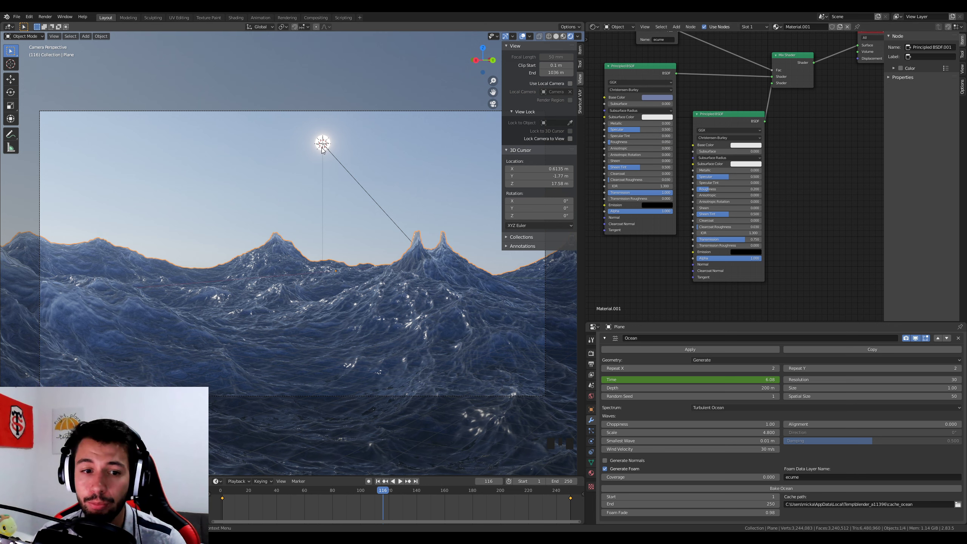
Darken the water Principled BSDF's Base Color to a deeper muted blue, deselect the ocean plane, and render the current frame to check it.
left_click(652, 97)
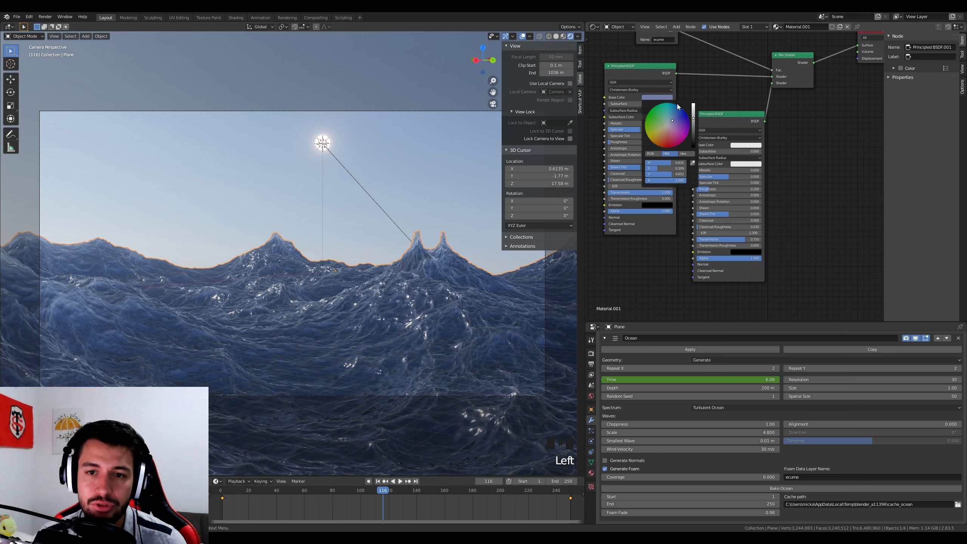
left_click_drag(672, 120, 693, 127)
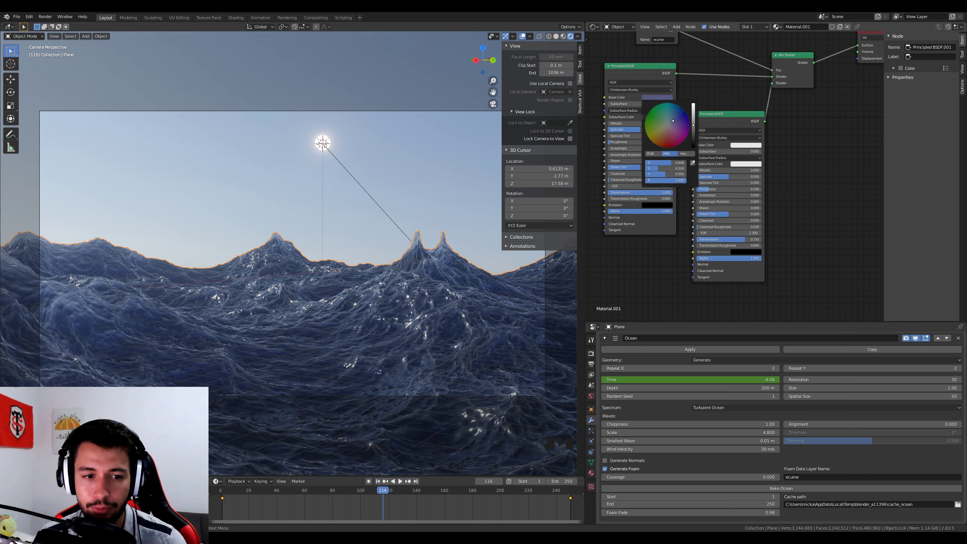
left_click(377, 86)
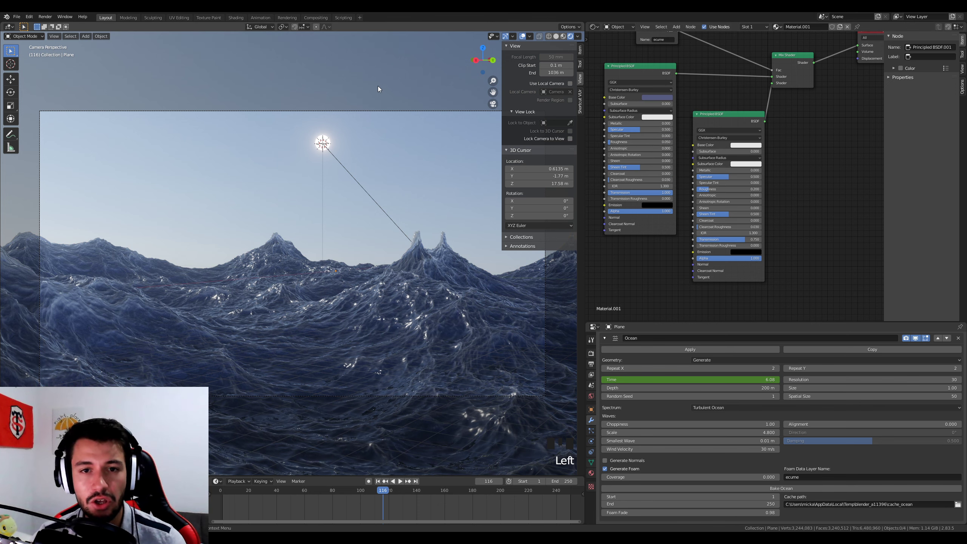
key("F12")
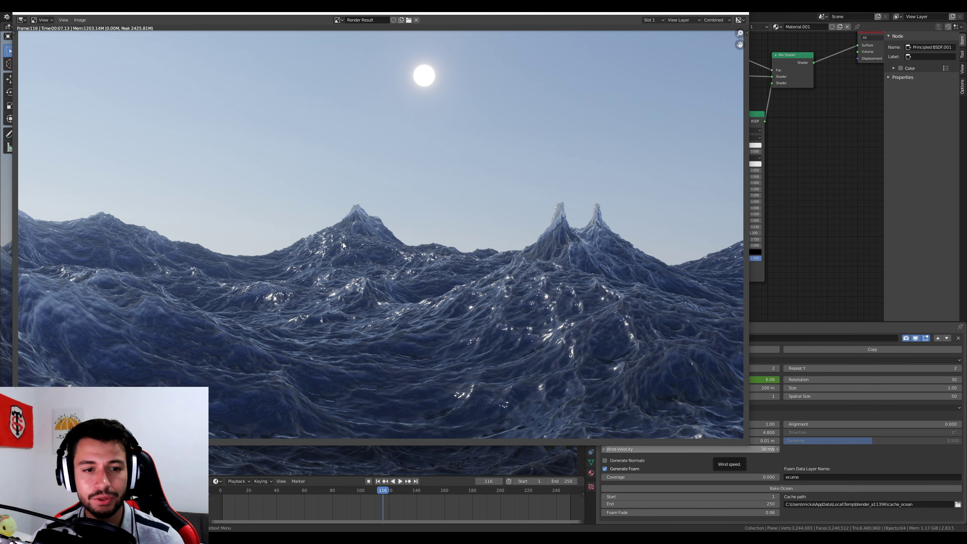
left_click(738, 14)
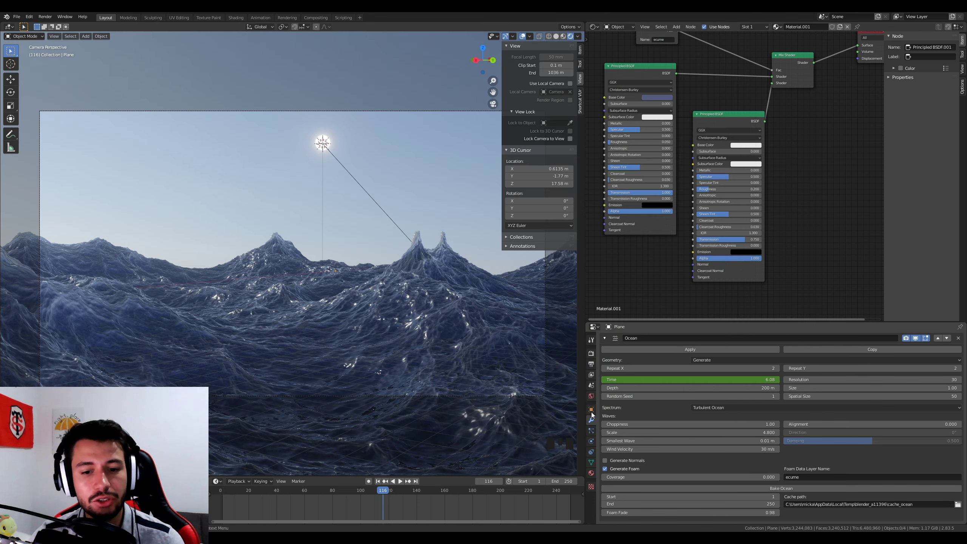
Set the scene's render output file format to AVI Raw and look up the Render Animation command without running it.
left_click(591, 364)
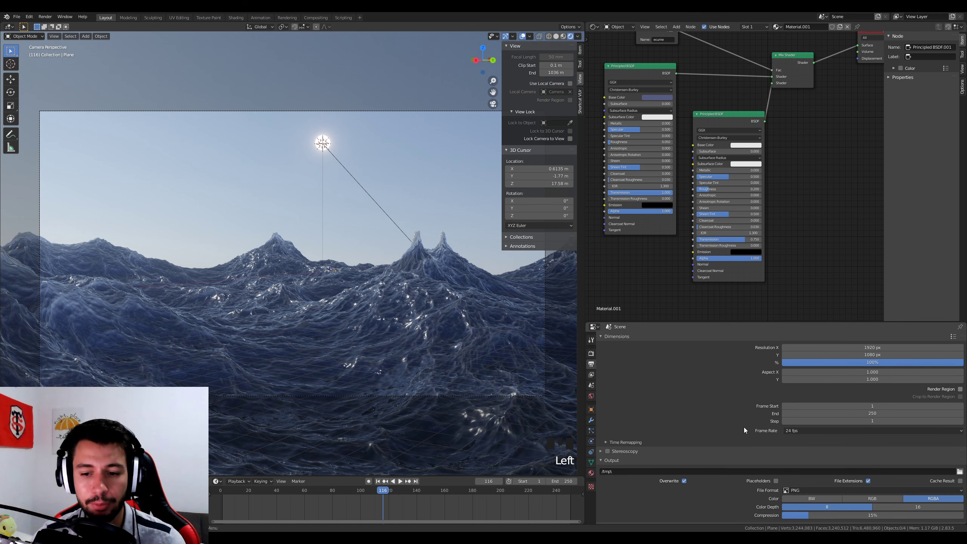
scroll(777, 453, "down", 1)
left_click(798, 472)
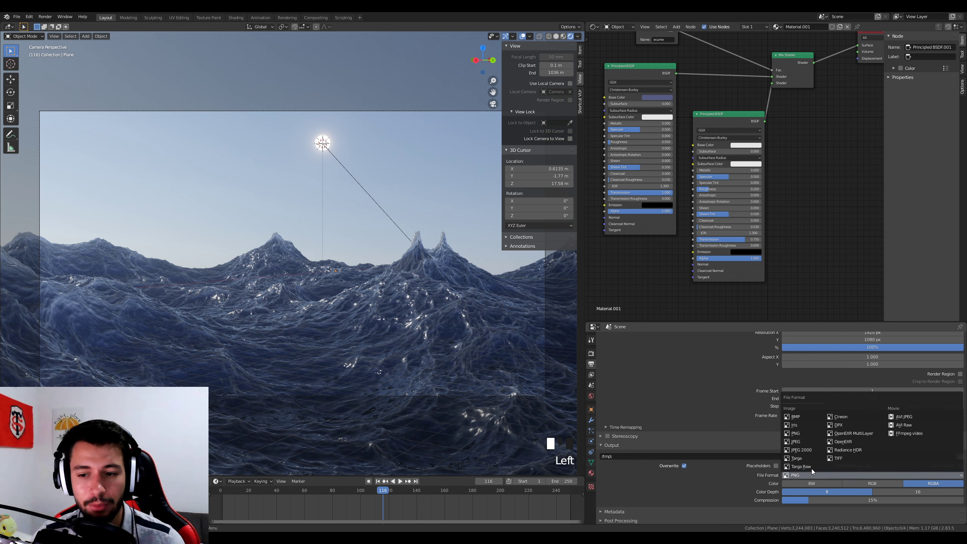
left_click(905, 425)
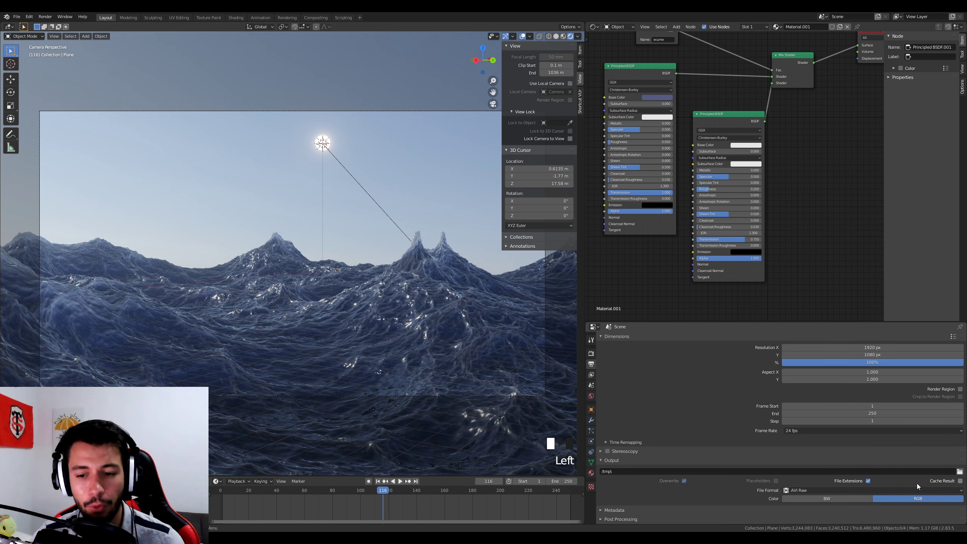
left_click(44, 16)
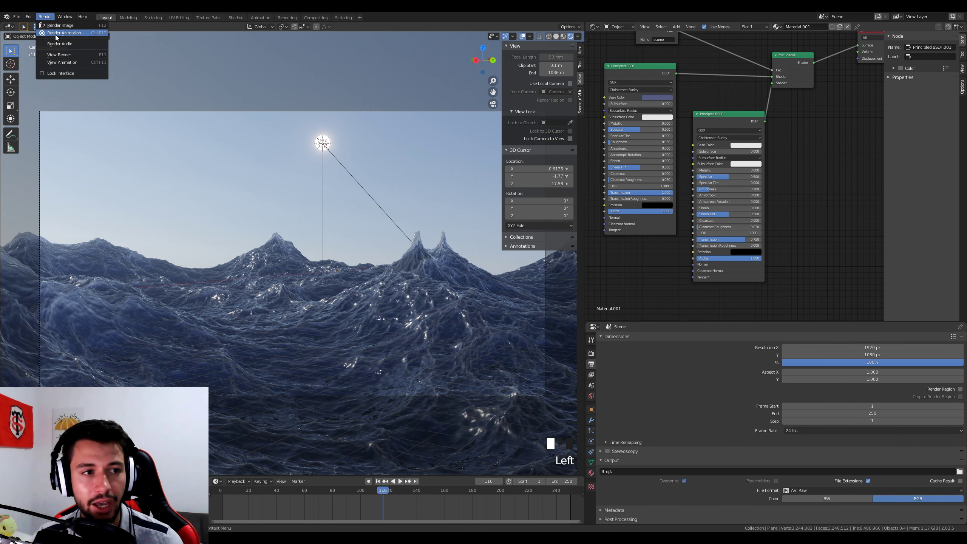
left_click(728, 399)
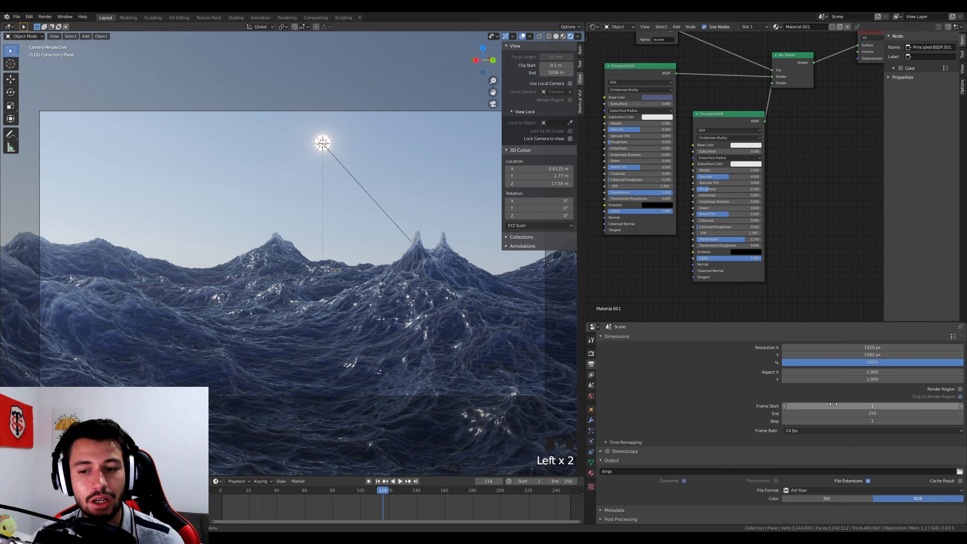